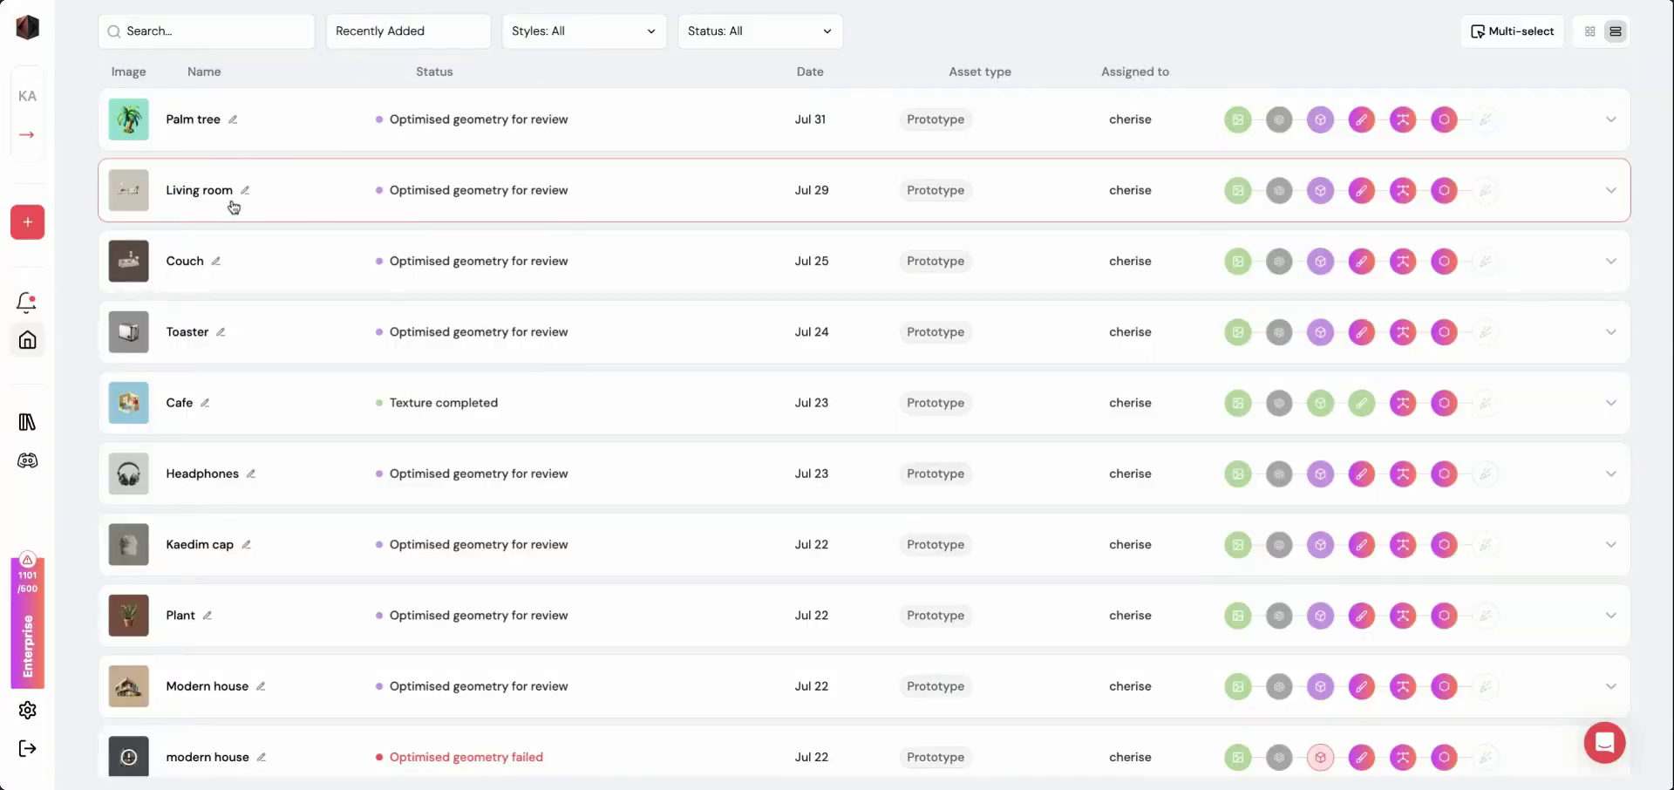
Start a new asset from the sidebar's red Create button.
{"action": "mouse_move", "coordinate": [53, 237]}
{"action": "left_click", "coordinate": [155, 224]}
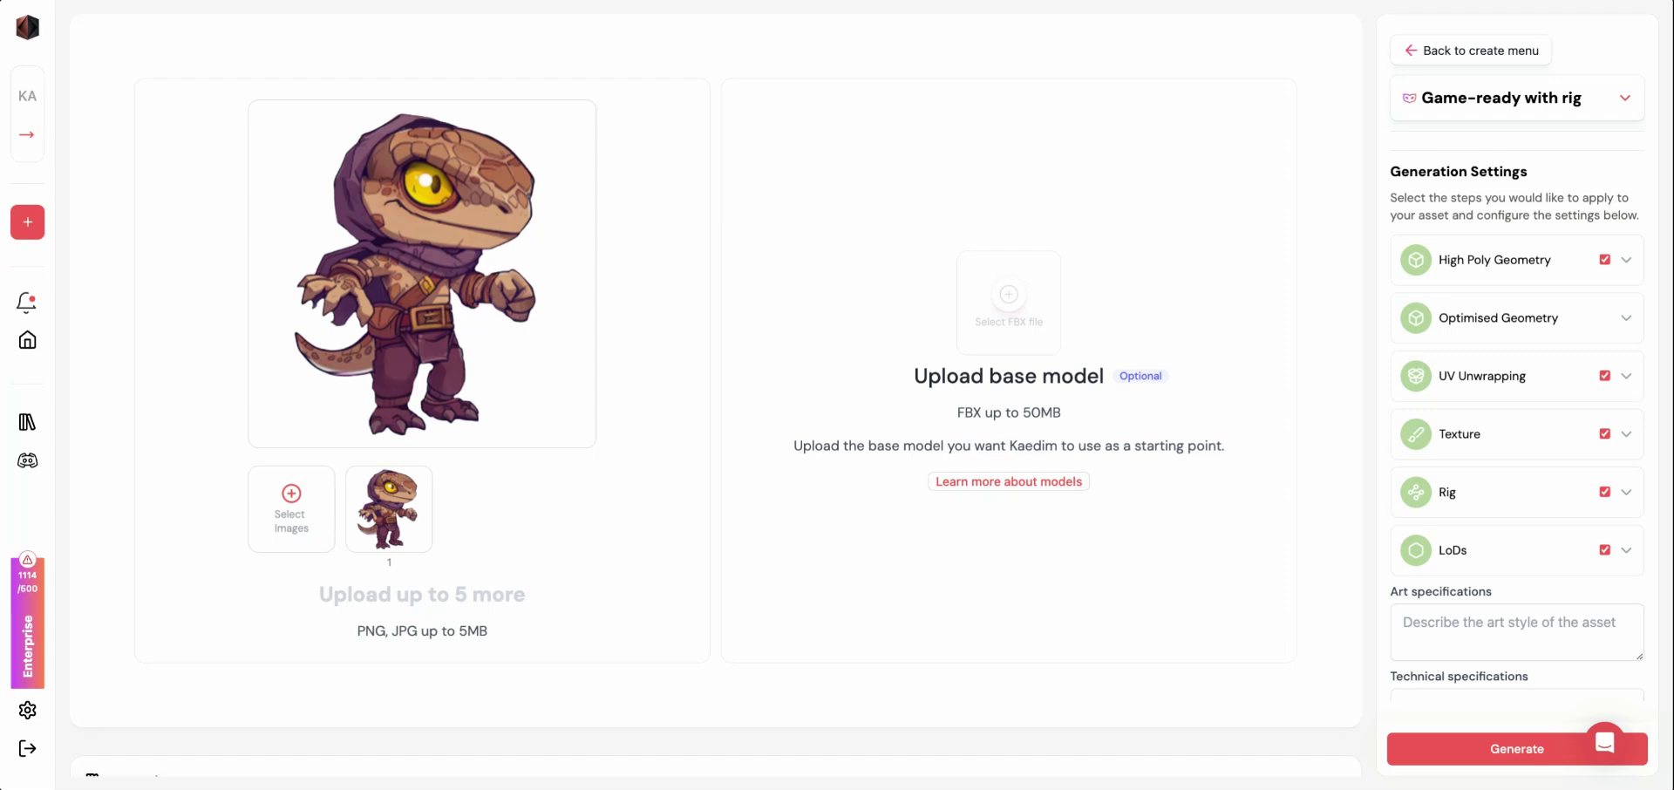
Name the asset Rogue Reptile at 200 inches tall, leaving High Poly Geometry enabled.
{"action": "scroll", "coordinate": [715, 393], "scroll_direction": "down", "scroll_amount": 1}
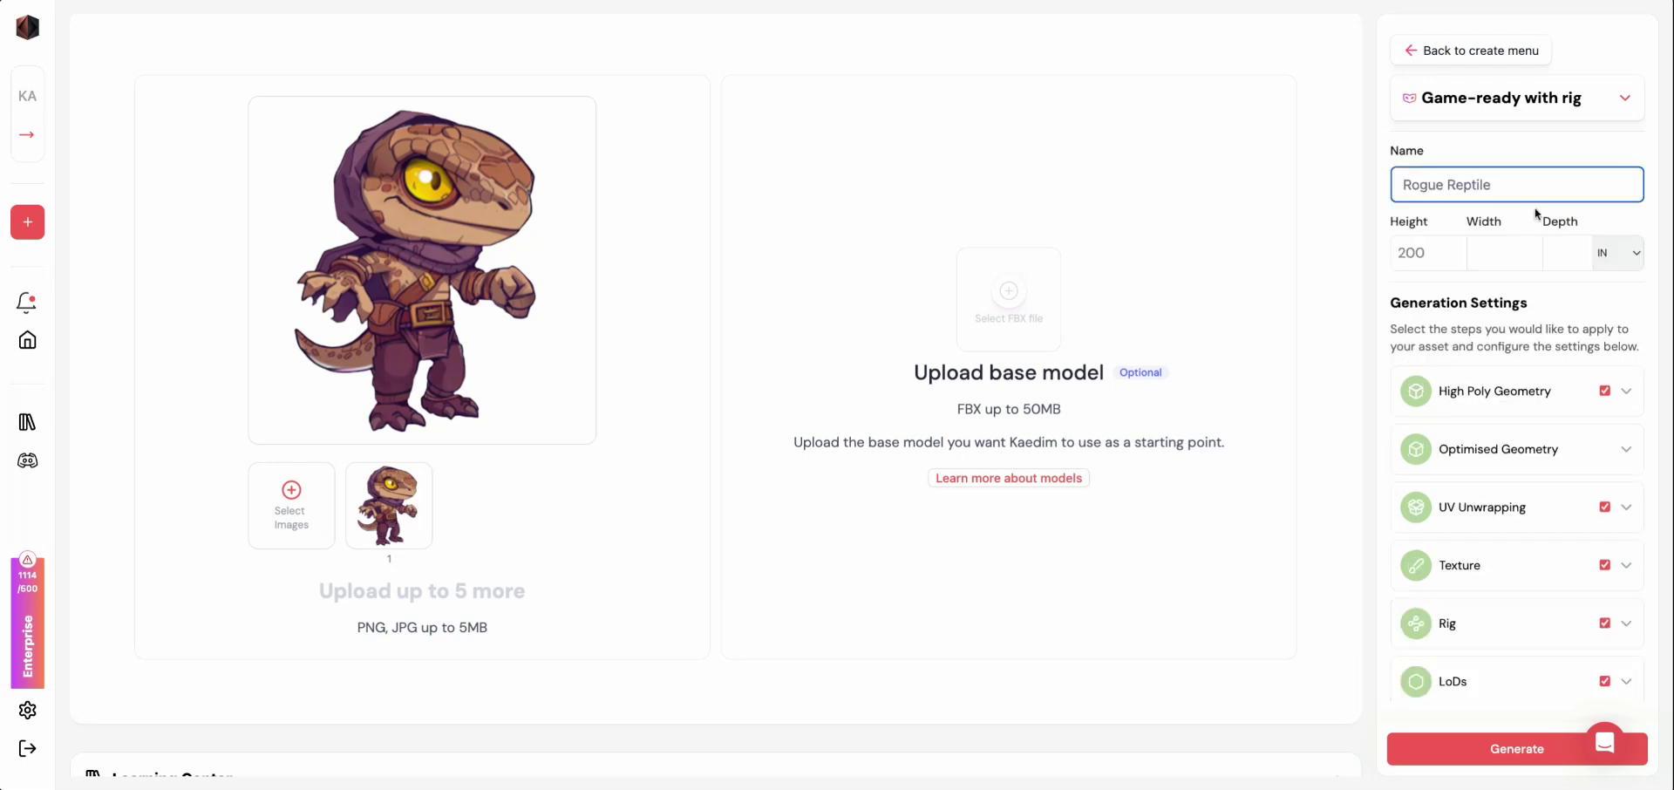
{"action": "left_click", "coordinate": [1458, 262]}
{"action": "left_click", "coordinate": [1518, 254]}
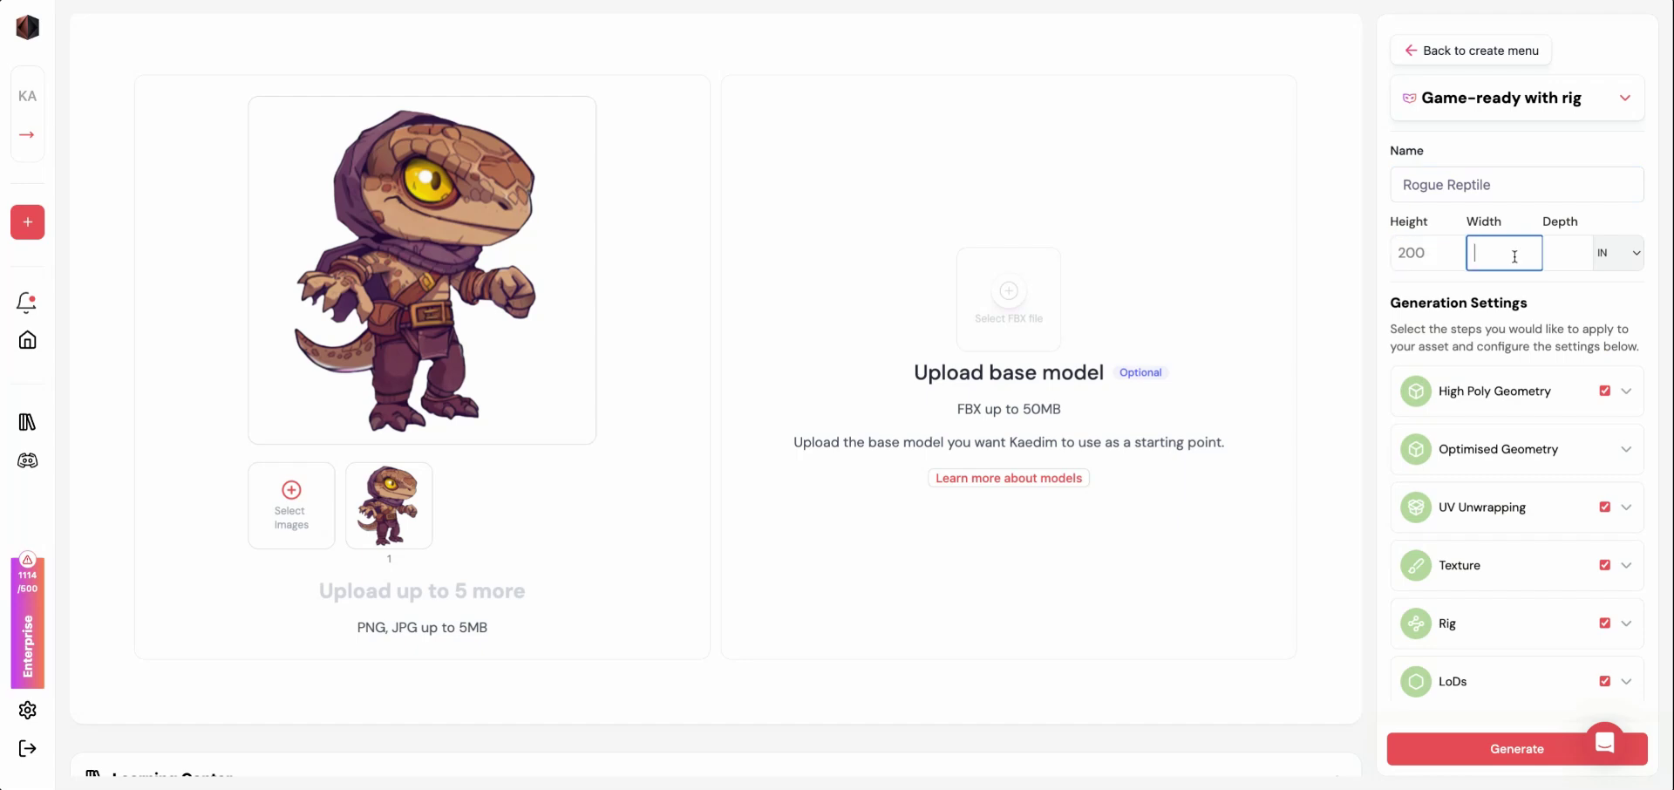
{"action": "left_click", "coordinate": [1560, 261]}
{"action": "scroll", "coordinate": [1626, 334], "scroll_direction": "down", "scroll_amount": 2}
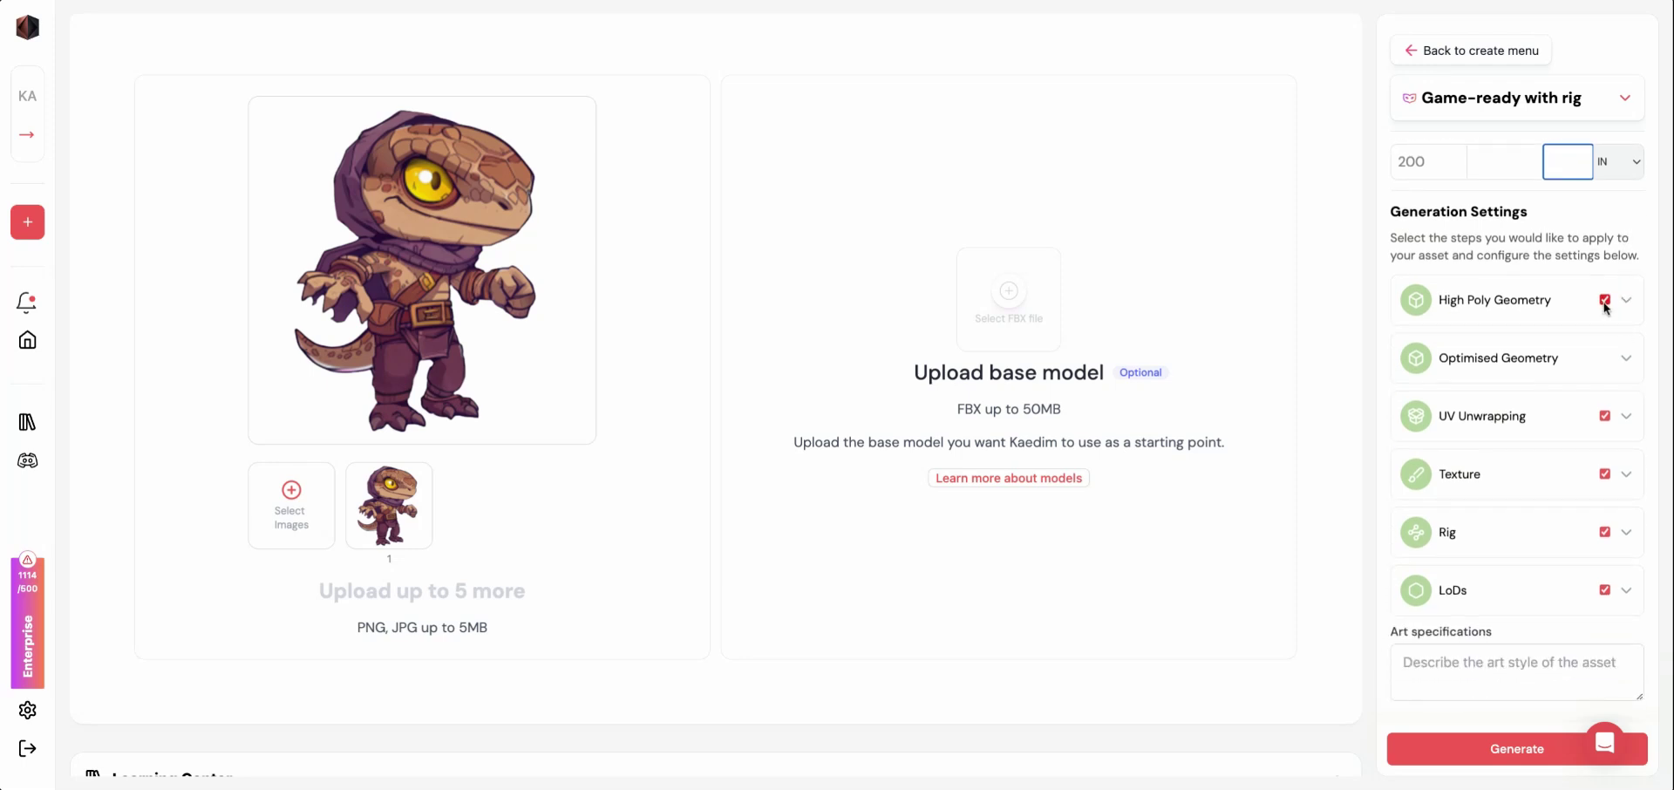
{"action": "left_click", "coordinate": [1605, 300]}
{"action": "left_click", "coordinate": [1605, 300]}
Keep the high poly step in A-pose at 2,000,000 polys and reveal Optimised Geometry options.
{"action": "left_click", "coordinate": [1569, 317]}
{"action": "scroll", "coordinate": [1623, 324], "scroll_direction": "down", "scroll_amount": 1}
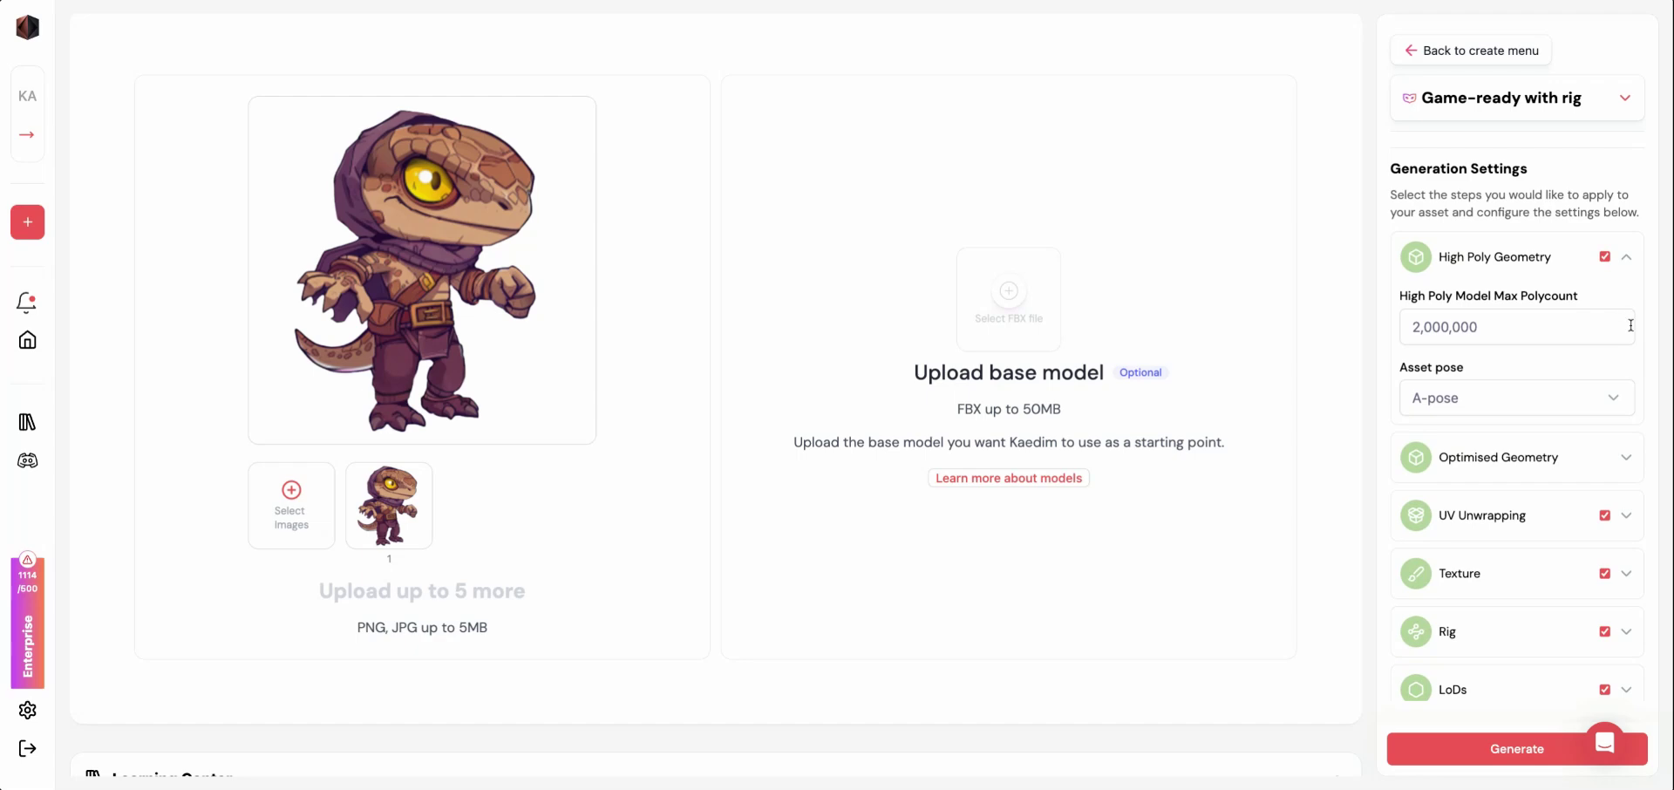
{"action": "scroll", "coordinate": [1634, 325], "scroll_direction": "down", "scroll_amount": 1}
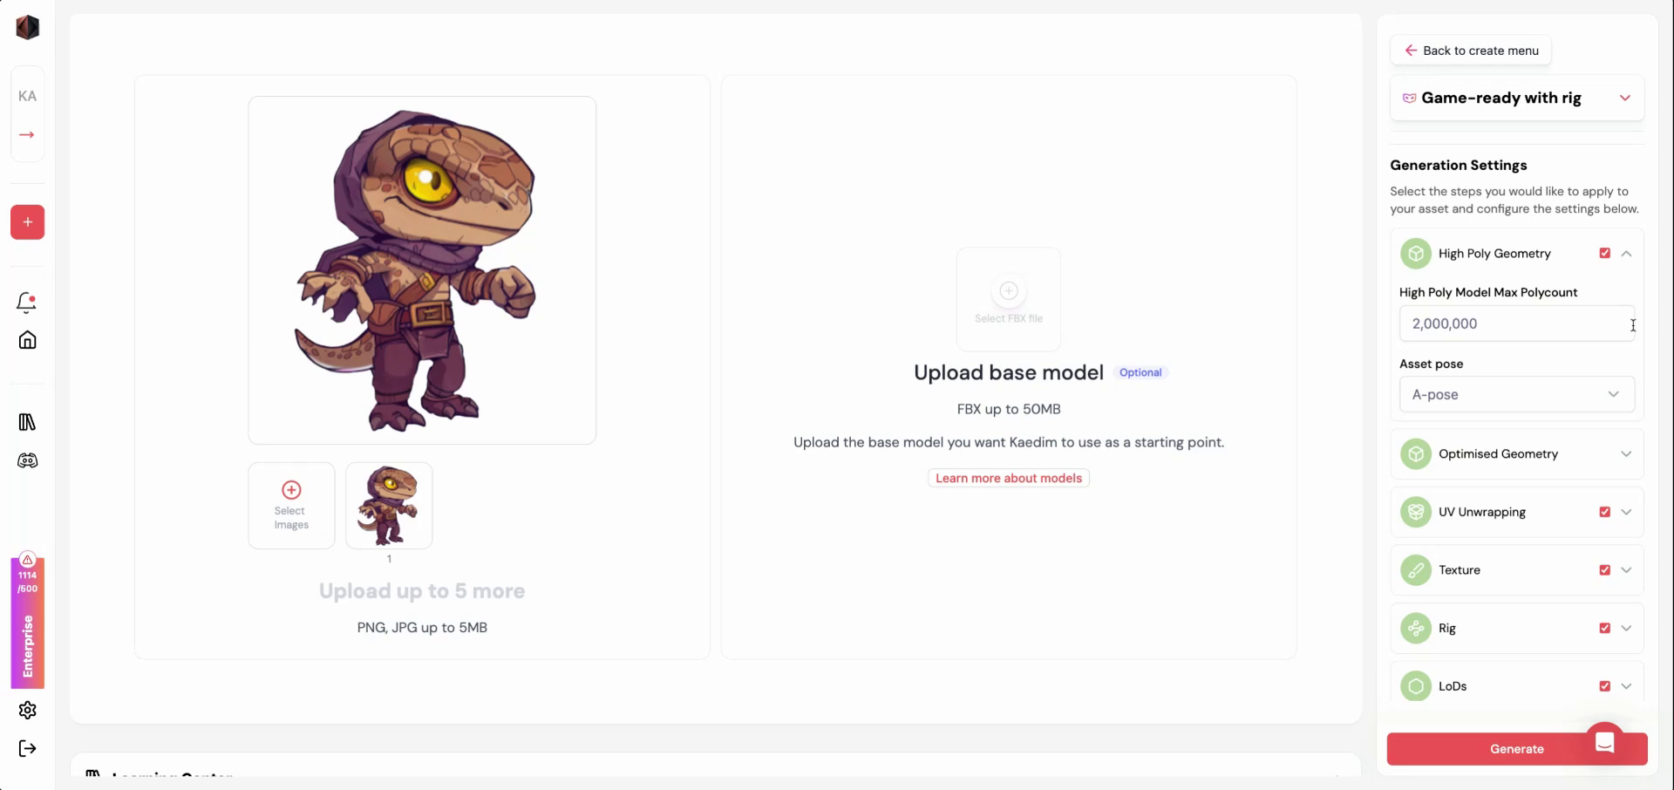
{"action": "left_click", "coordinate": [1619, 399]}
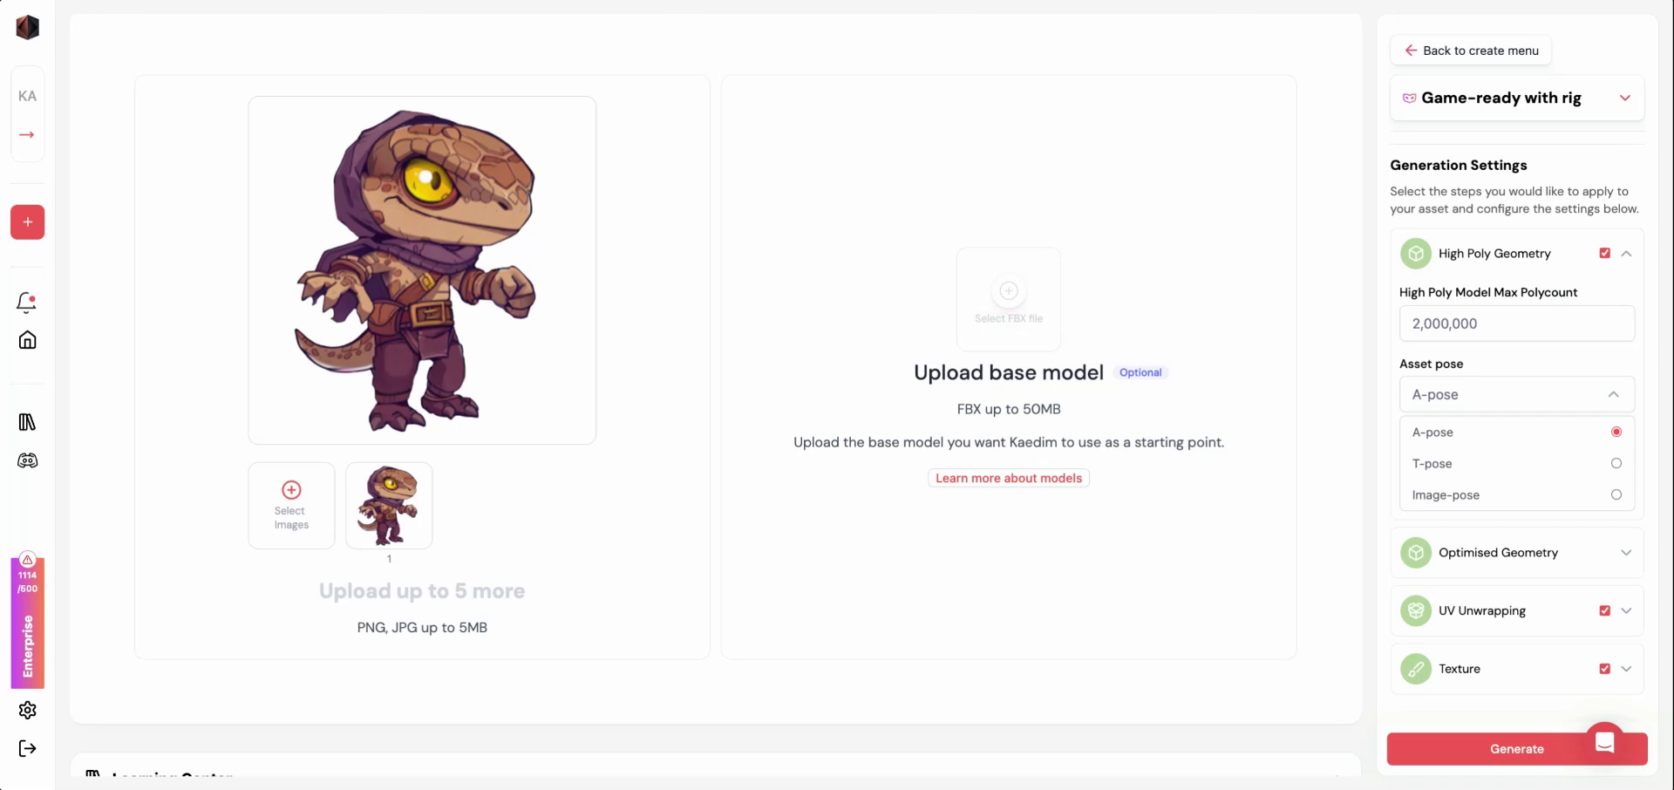
{"action": "left_click", "coordinate": [1615, 394]}
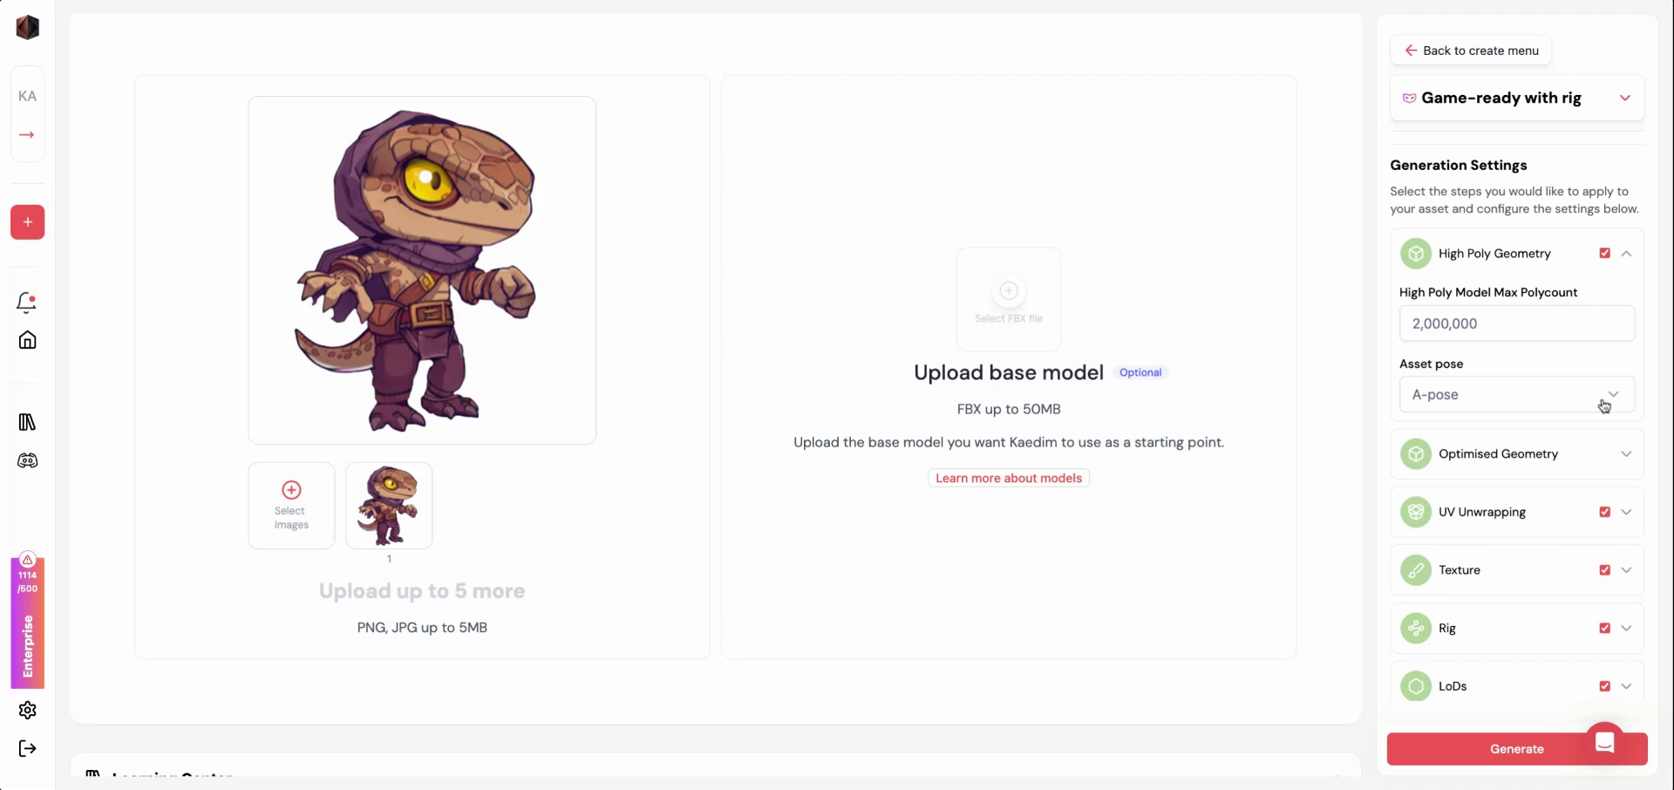
{"action": "left_click", "coordinate": [1581, 461]}
{"action": "scroll", "coordinate": [1583, 463], "scroll_direction": "down", "scroll_amount": 3}
Keep 50,000 LoD0 tris, tris allowed, watertight meshes required and separate meshes on.
{"action": "scroll", "coordinate": [1612, 451], "scroll_direction": "down", "scroll_amount": 1}
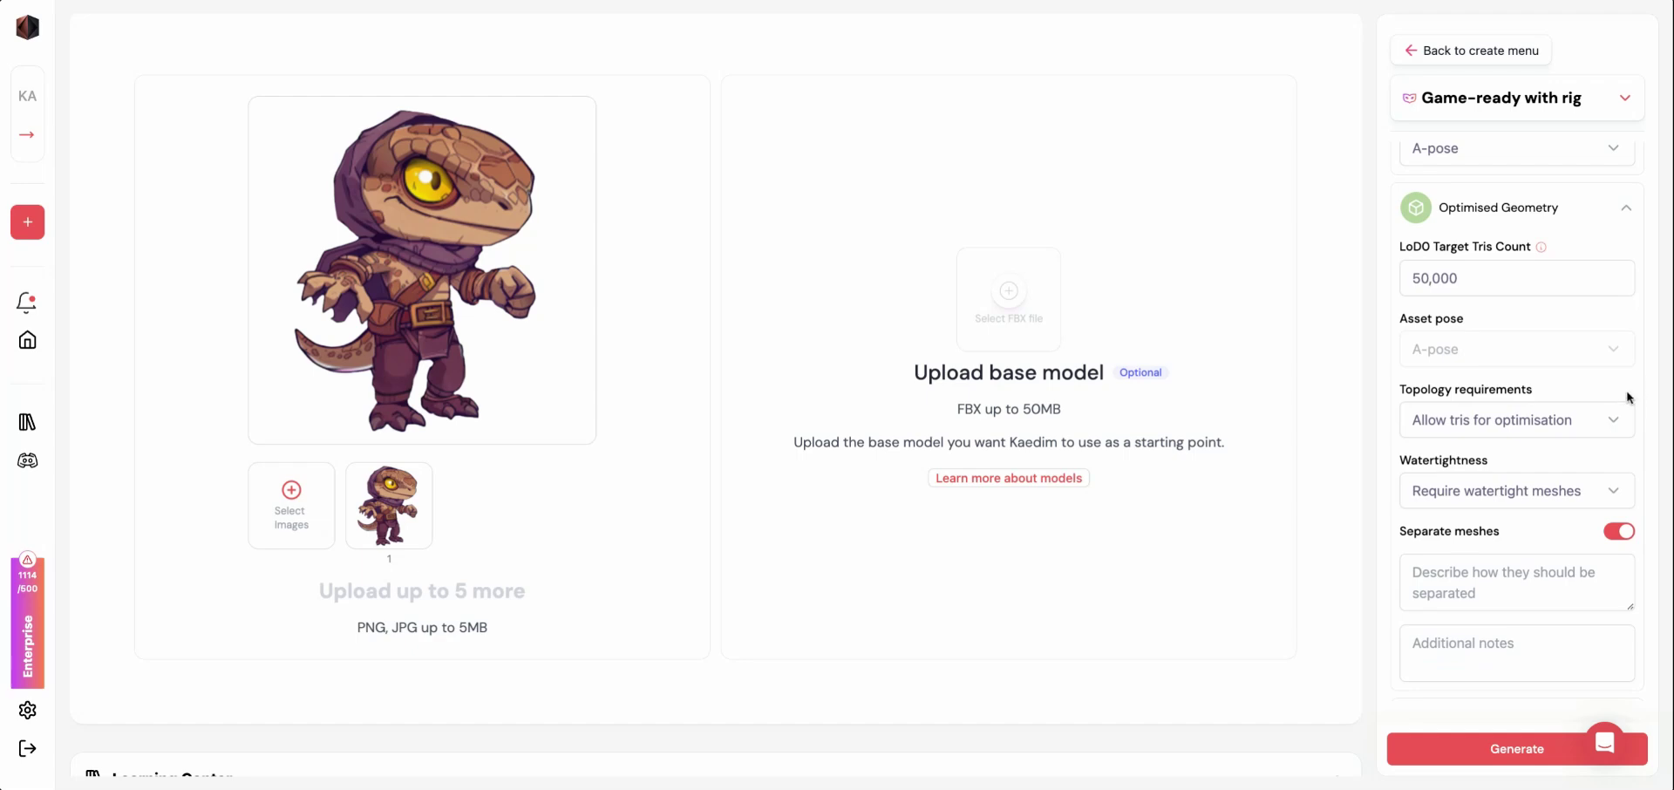
{"action": "left_click", "coordinate": [1615, 422]}
{"action": "scroll", "coordinate": [1616, 427], "scroll_direction": "down", "scroll_amount": 2}
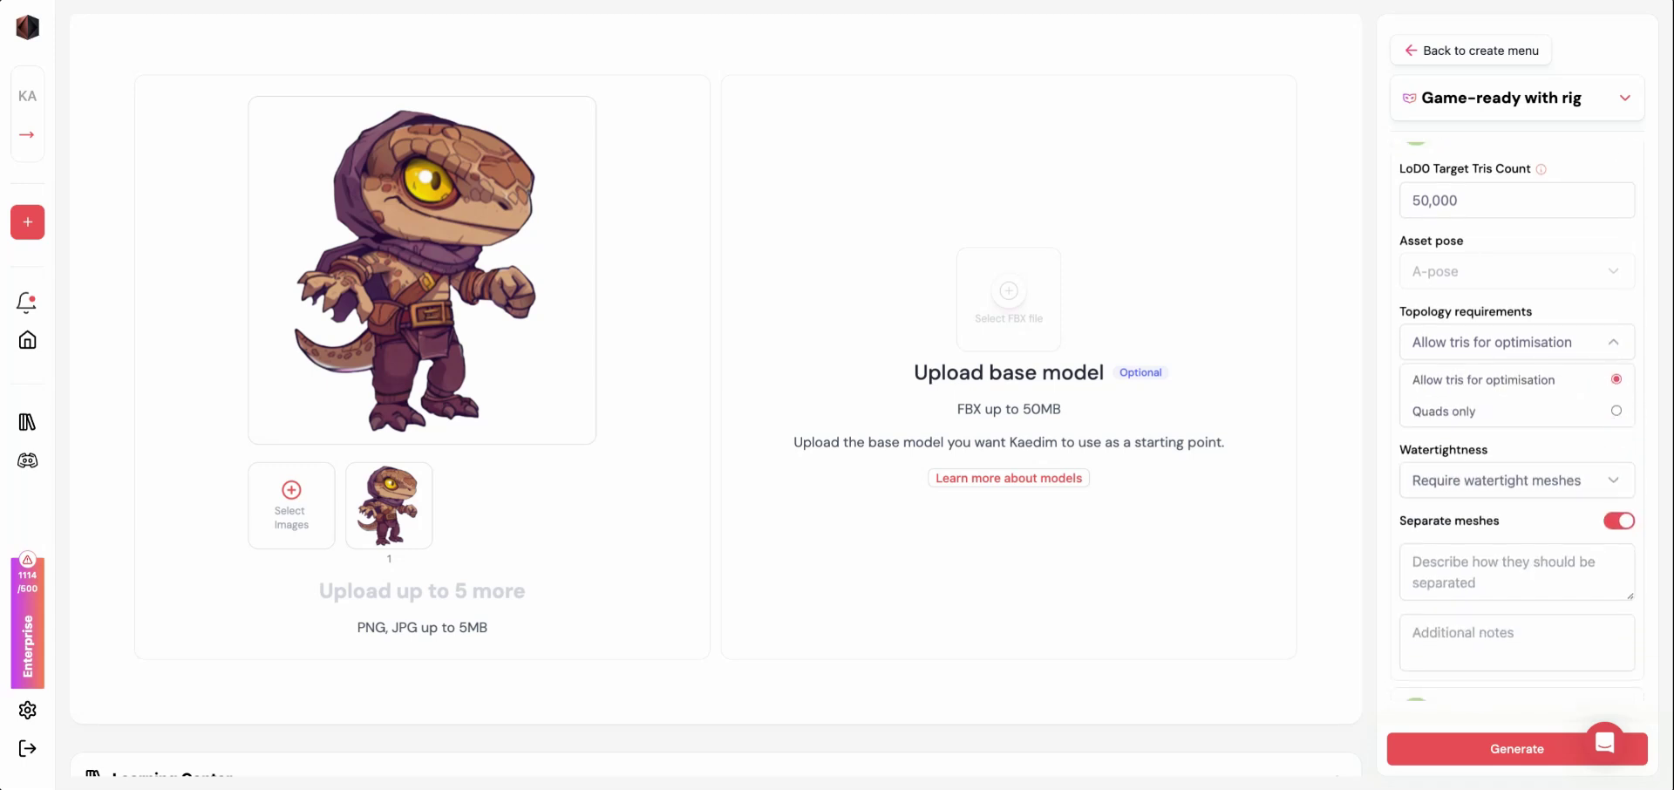
{"action": "scroll", "coordinate": [1517, 424], "scroll_direction": "down", "scroll_amount": 1}
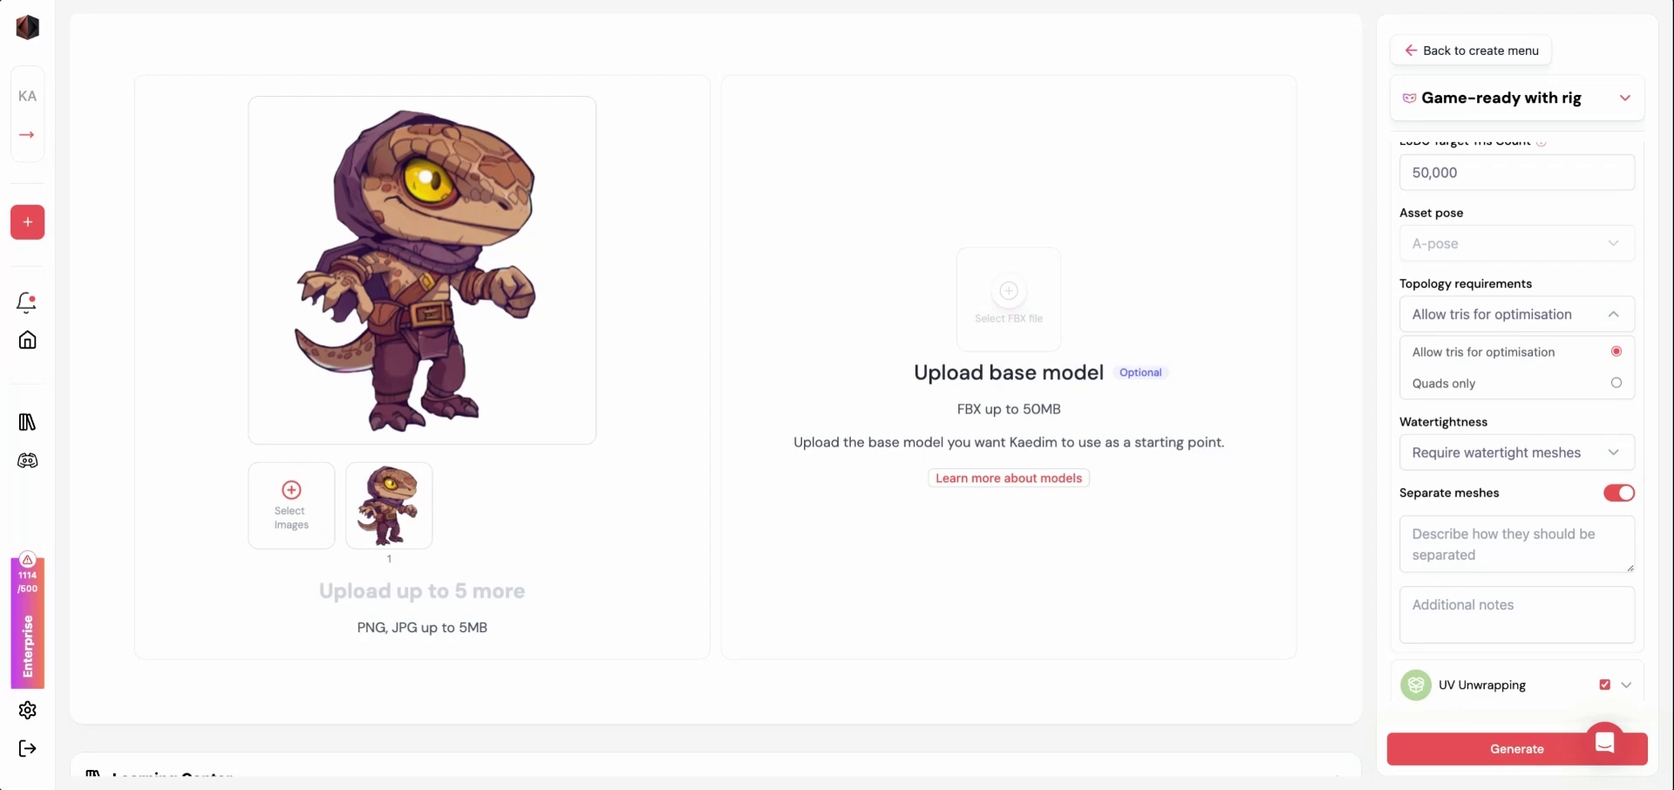
{"action": "left_click", "coordinate": [1533, 464]}
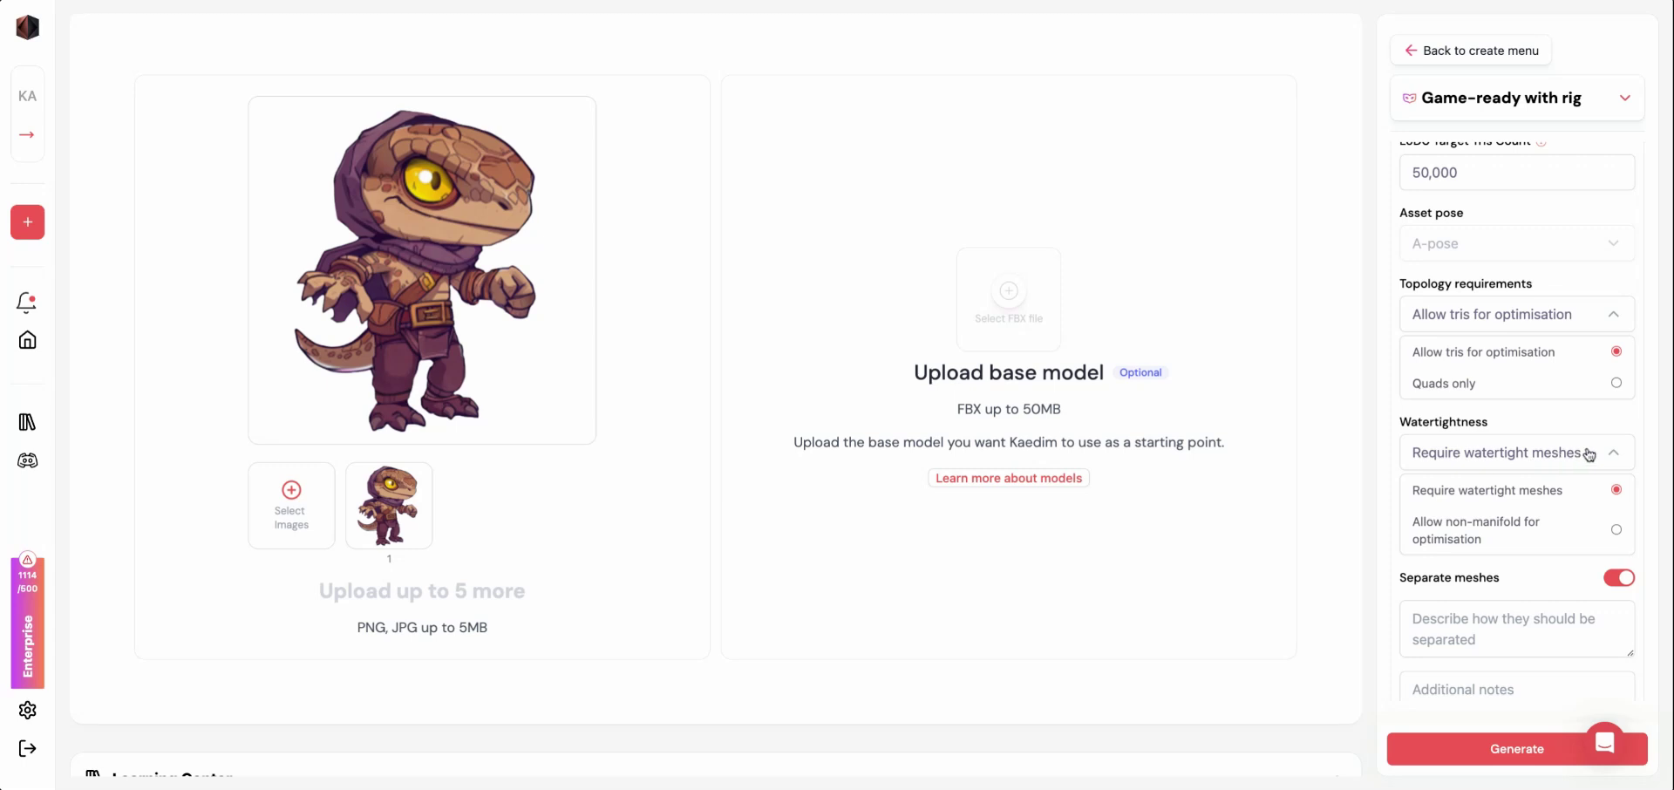
{"action": "scroll", "coordinate": [1595, 454], "scroll_direction": "down", "scroll_amount": 1}
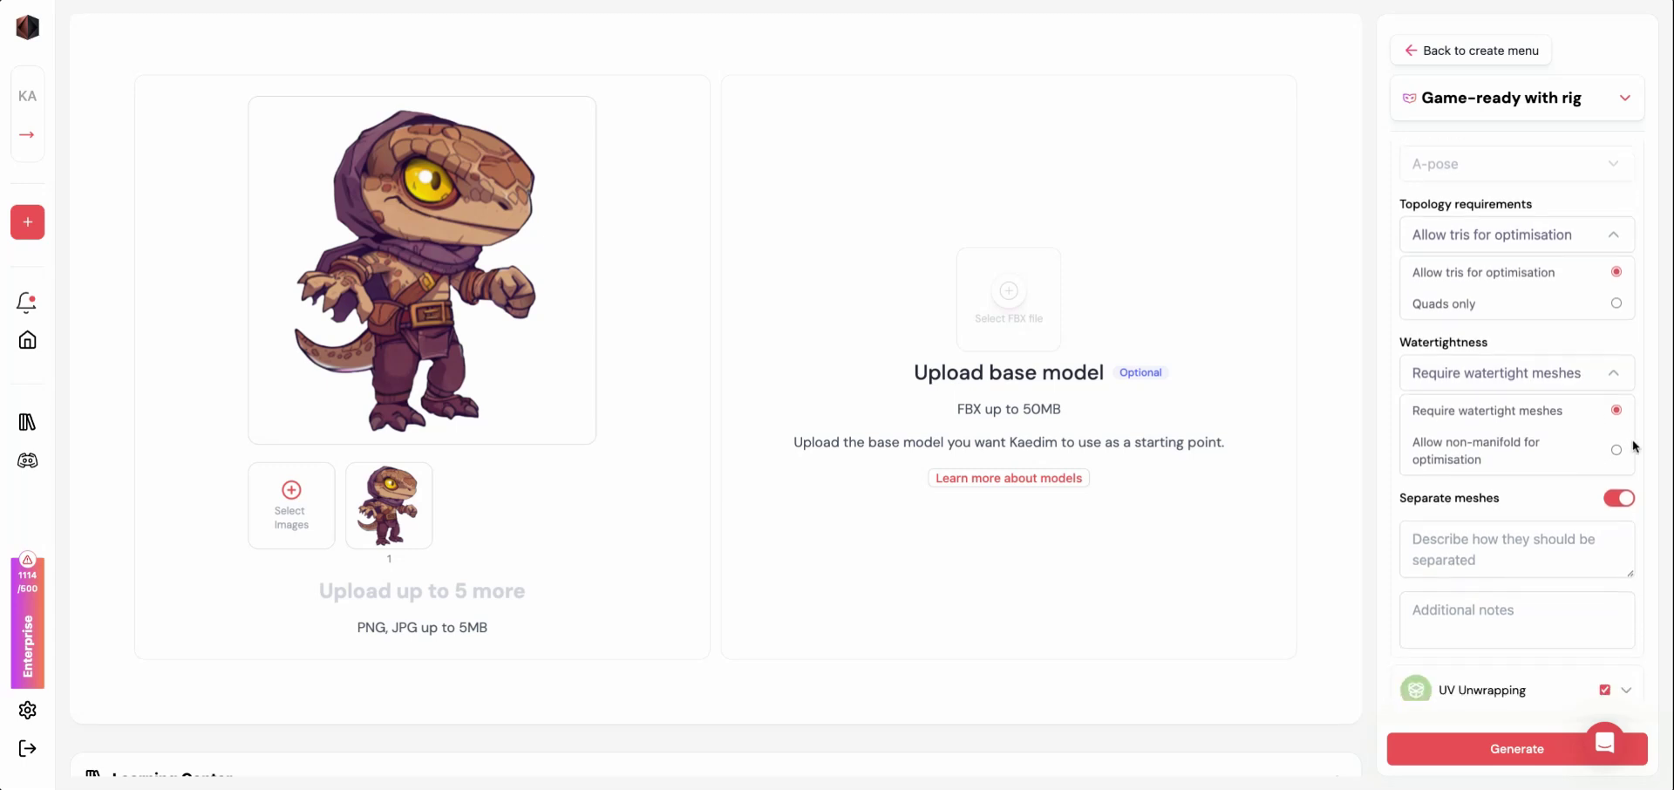
{"action": "scroll", "coordinate": [1636, 446], "scroll_direction": "down", "scroll_amount": 1}
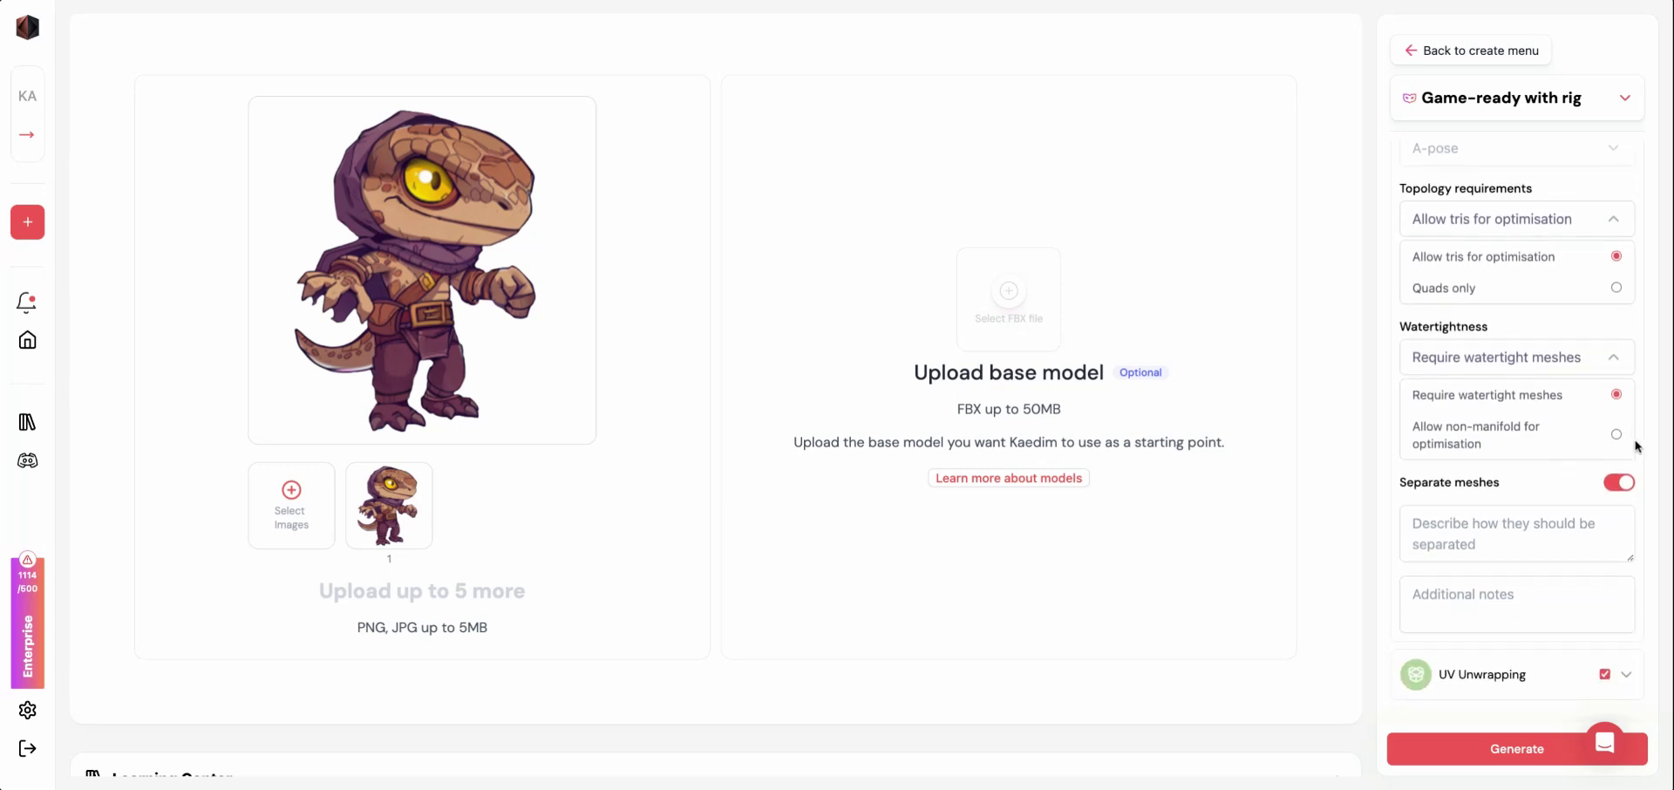
{"action": "scroll", "coordinate": [1636, 446], "scroll_direction": "down", "scroll_amount": 2}
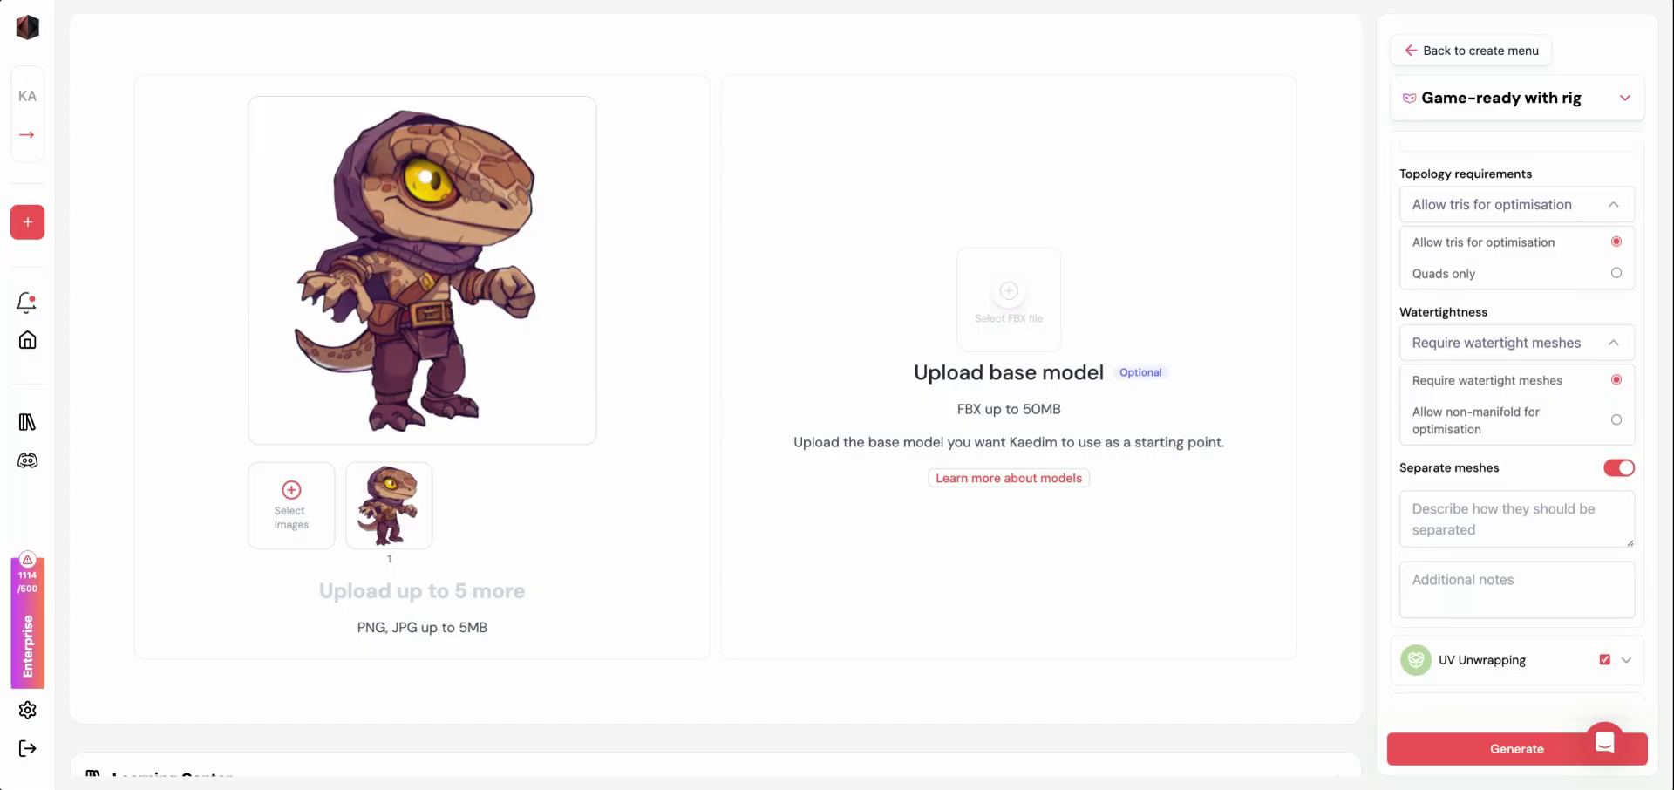
{"action": "left_click", "coordinate": [1618, 462]}
{"action": "left_click", "coordinate": [1618, 462]}
{"action": "scroll", "coordinate": [1637, 460], "scroll_direction": "down", "scroll_amount": 1}
{"action": "scroll", "coordinate": [1637, 461], "scroll_direction": "down", "scroll_amount": 5}
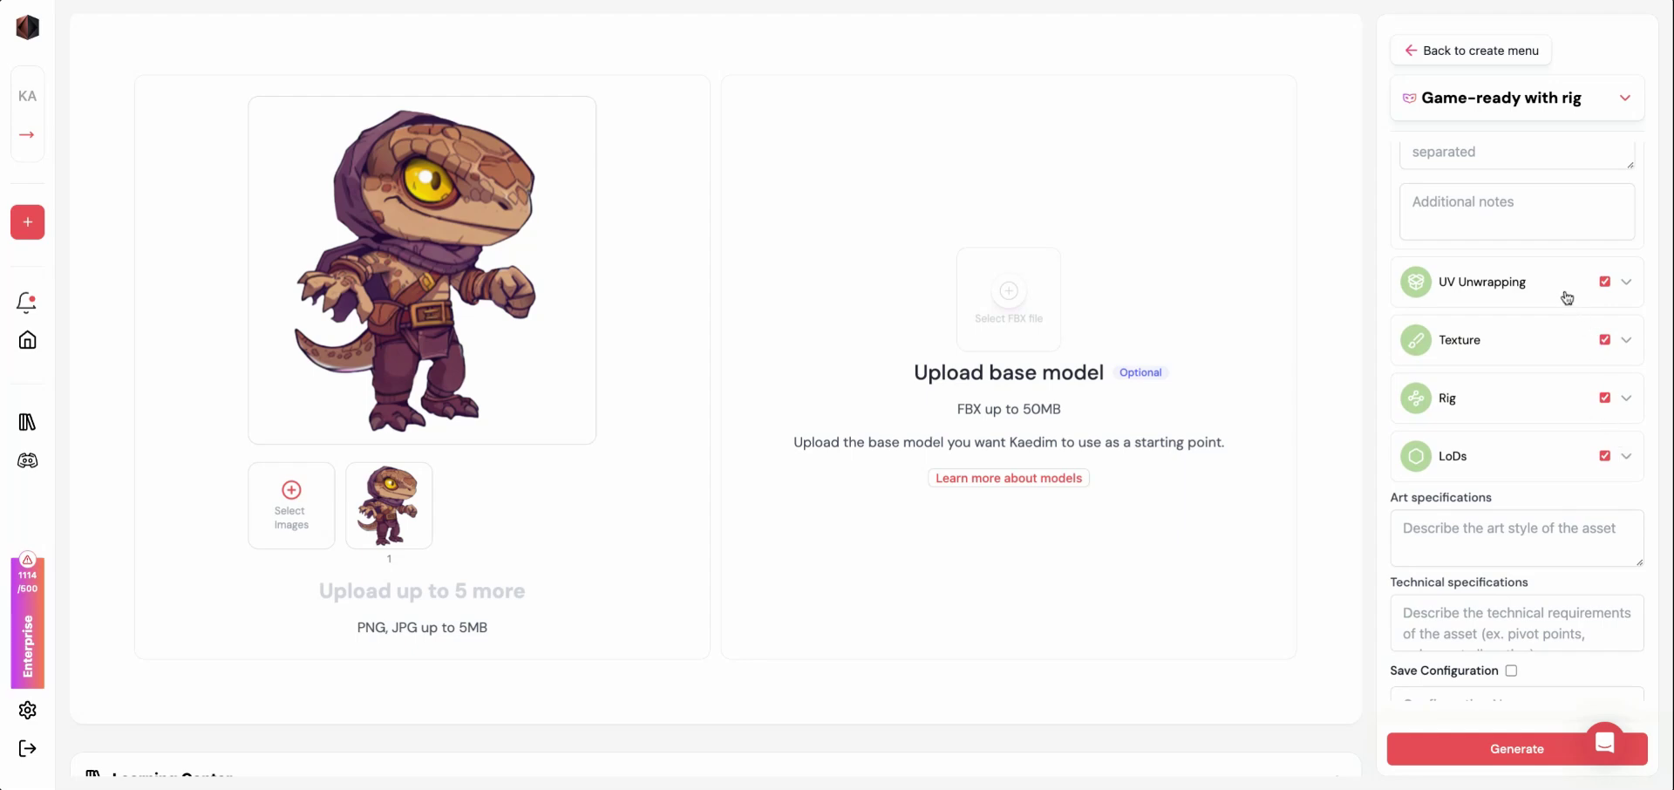
Enable UDIMs in the UV Unwrapping step.
{"action": "left_click", "coordinate": [1569, 297]}
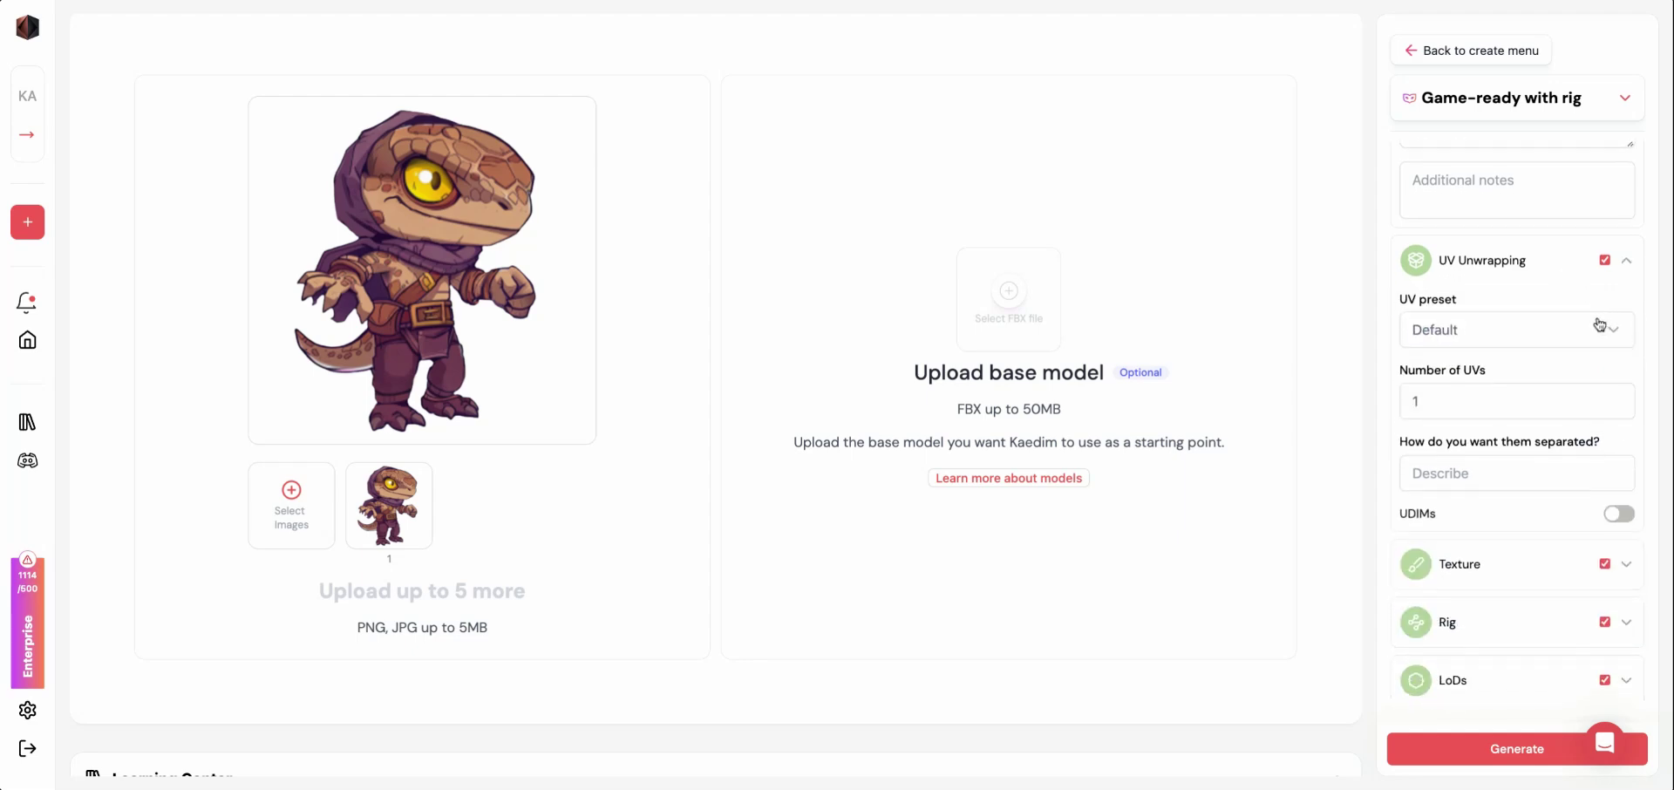
{"action": "left_click", "coordinate": [1580, 336]}
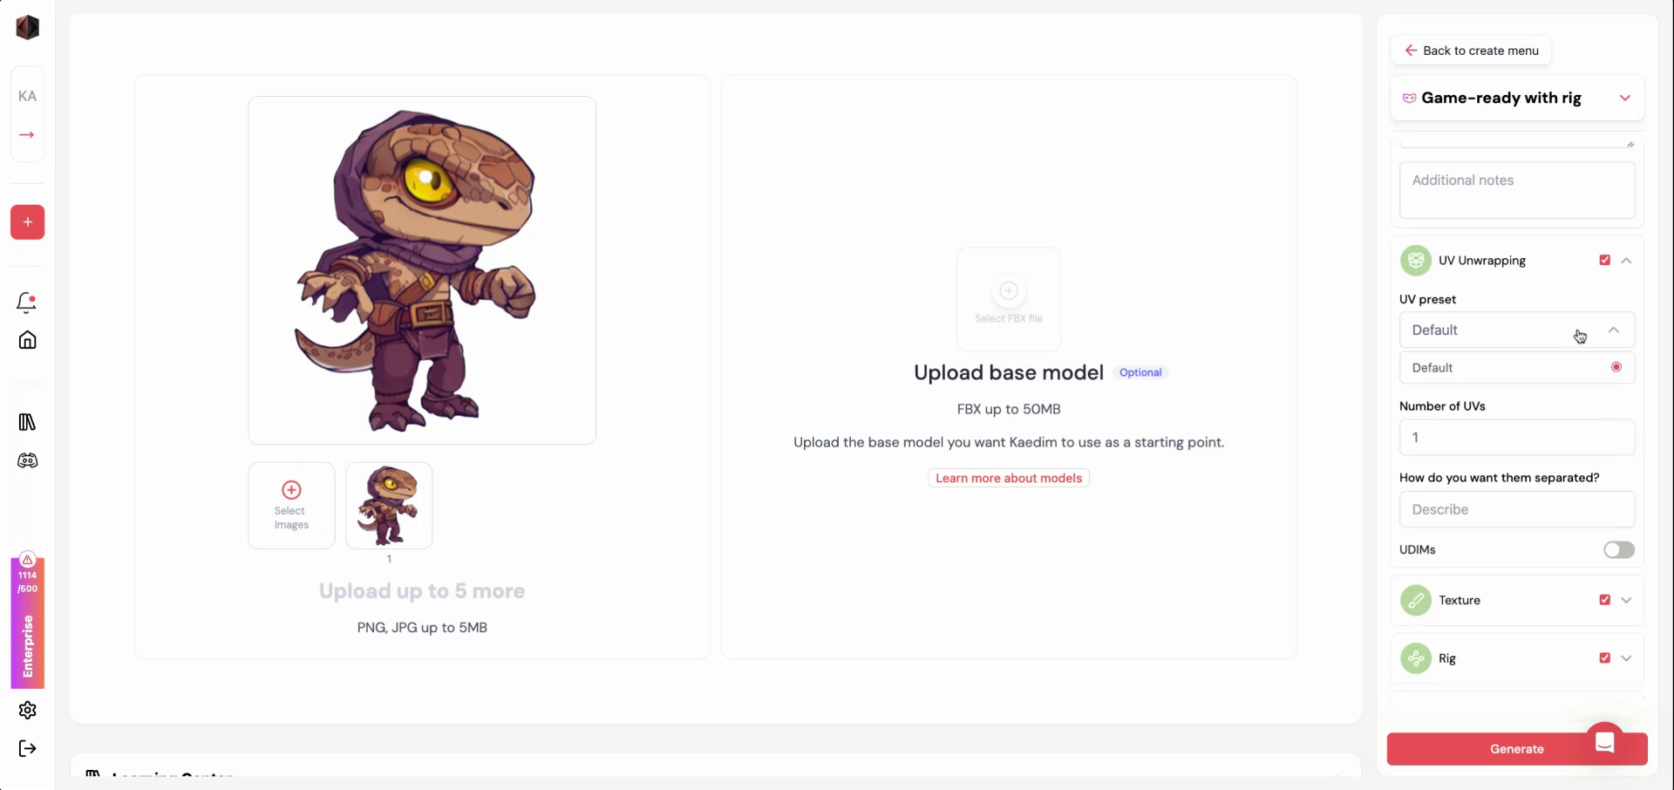
{"action": "key", "text": "Escape"}
{"action": "scroll", "coordinate": [1645, 427], "scroll_direction": "down", "scroll_amount": 1}
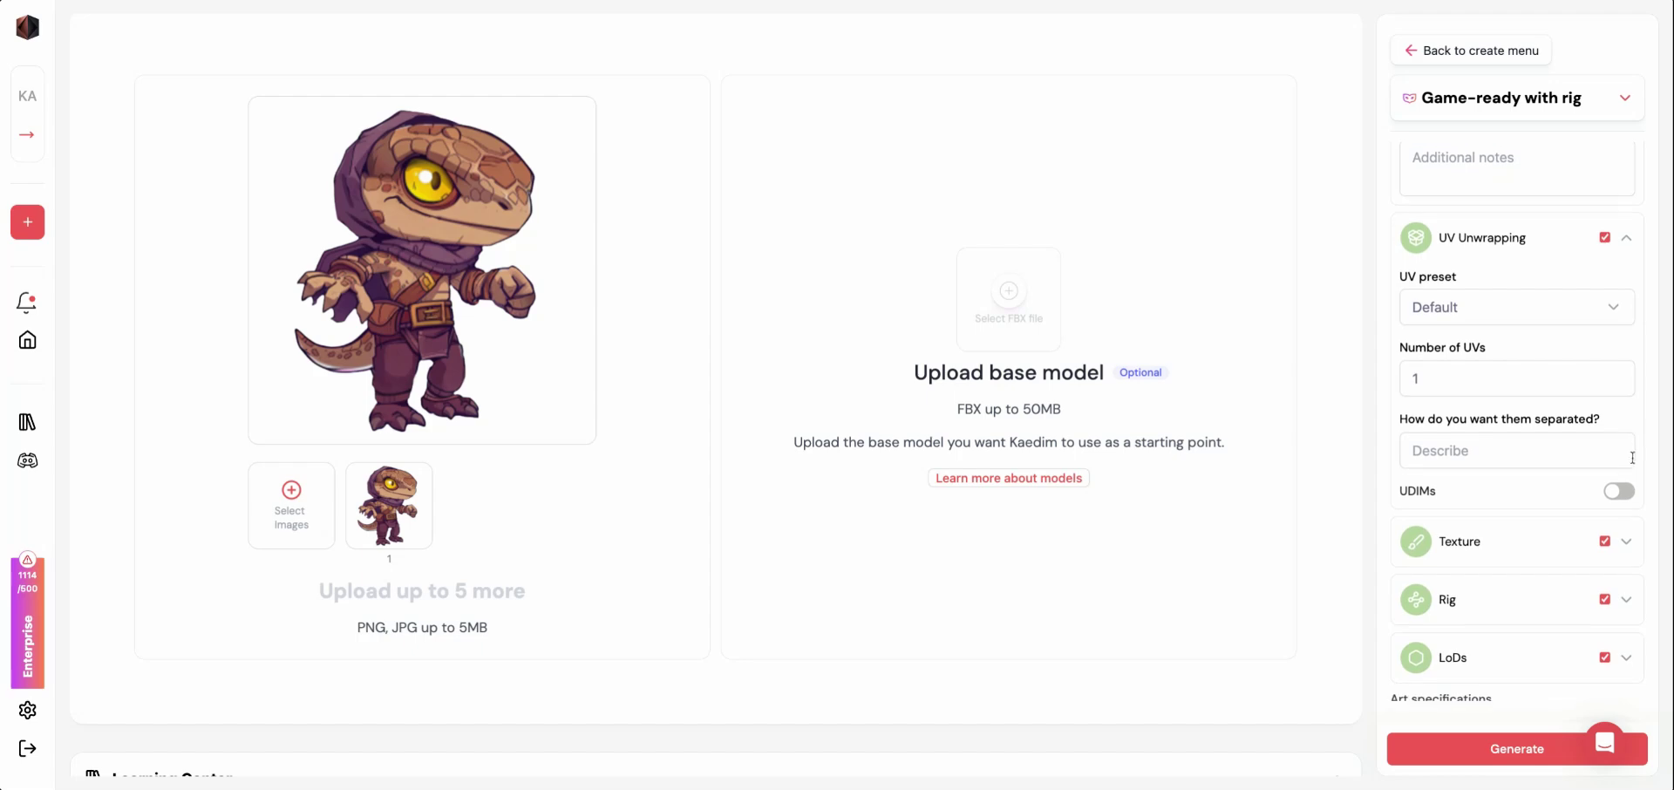
{"action": "left_click", "coordinate": [1626, 496]}
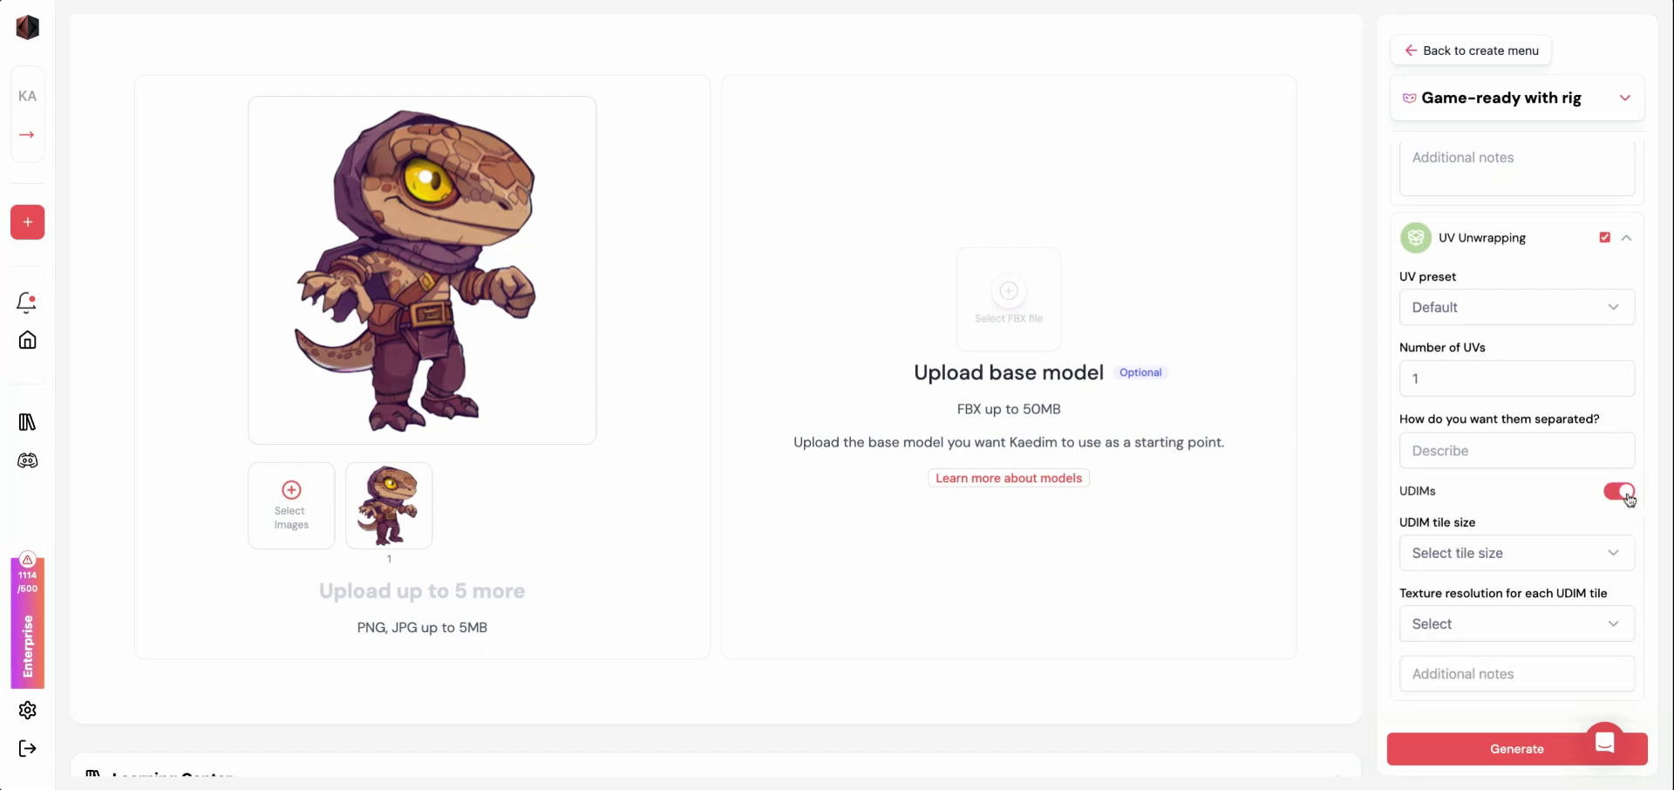
{"action": "scroll", "coordinate": [1521, 486], "scroll_direction": "down", "scroll_amount": 3}
Keep PBR texture style at 4096x4096 and include All texture maps.
{"action": "left_click", "coordinate": [1521, 484]}
{"action": "scroll", "coordinate": [1523, 488], "scroll_direction": "down", "scroll_amount": 2}
{"action": "scroll", "coordinate": [1524, 491], "scroll_direction": "down", "scroll_amount": 2}
{"action": "left_click", "coordinate": [1580, 314]}
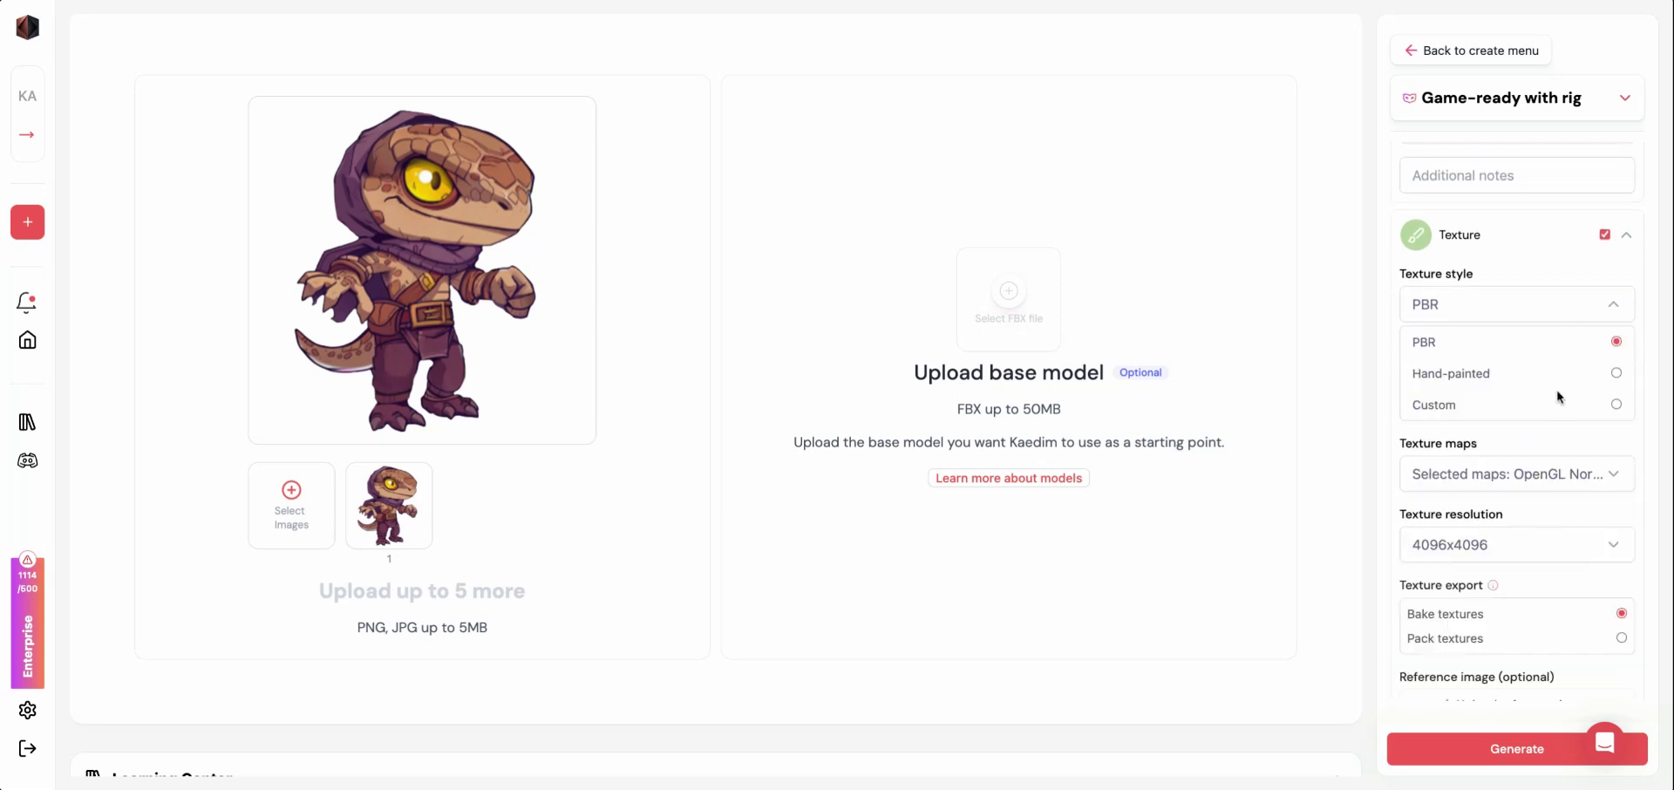
{"action": "left_click", "coordinate": [1624, 307]}
{"action": "left_click", "coordinate": [1622, 380]}
{"action": "scroll", "coordinate": [1615, 381], "scroll_direction": "down", "scroll_amount": 2}
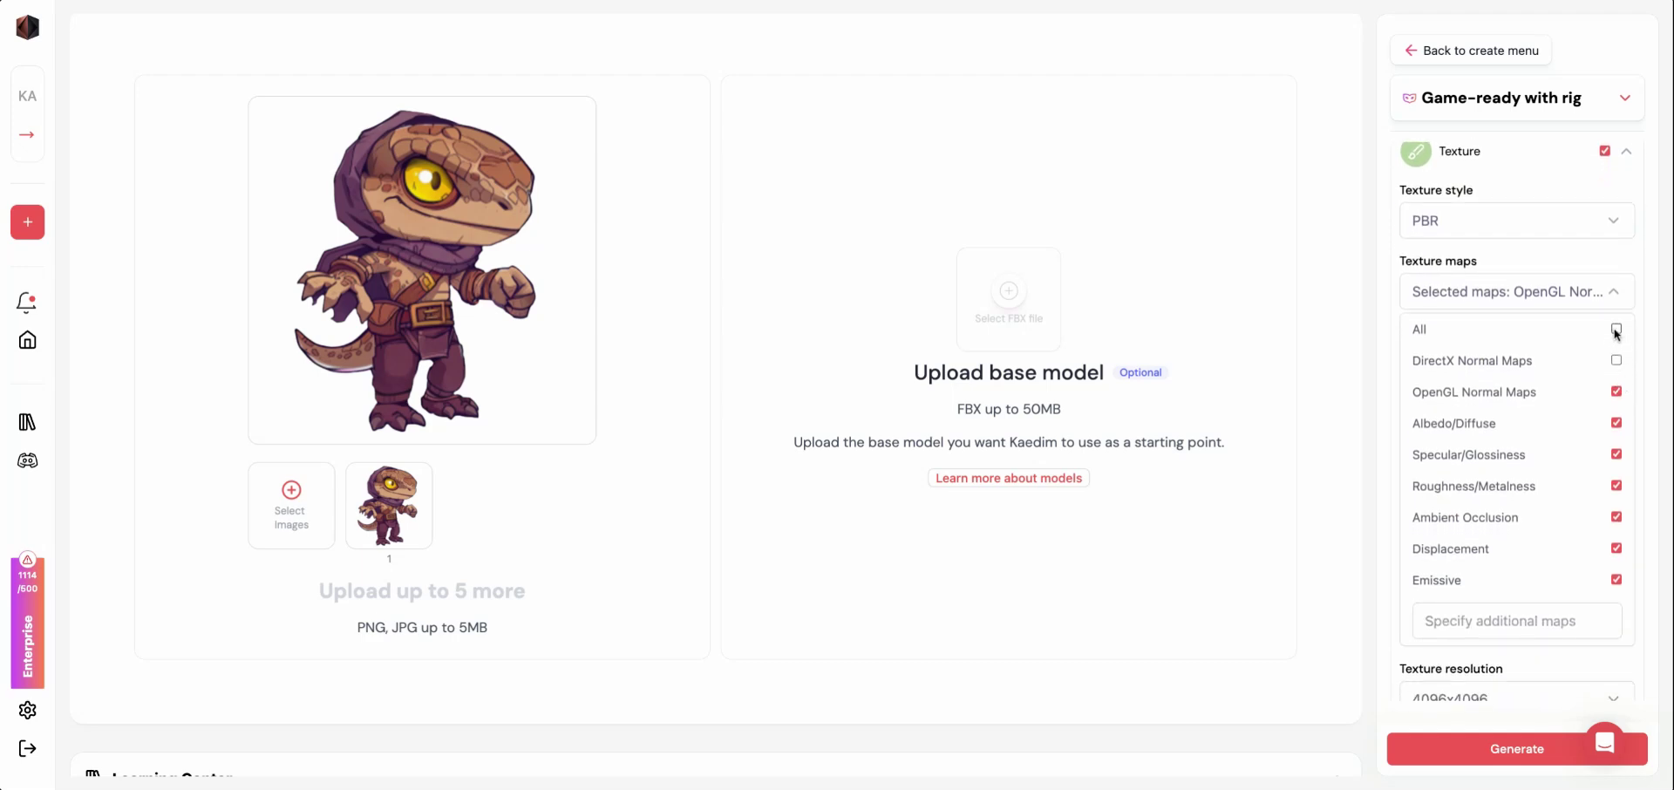
{"action": "left_click", "coordinate": [1616, 330]}
{"action": "left_click", "coordinate": [1617, 331]}
{"action": "left_click", "coordinate": [1624, 303]}
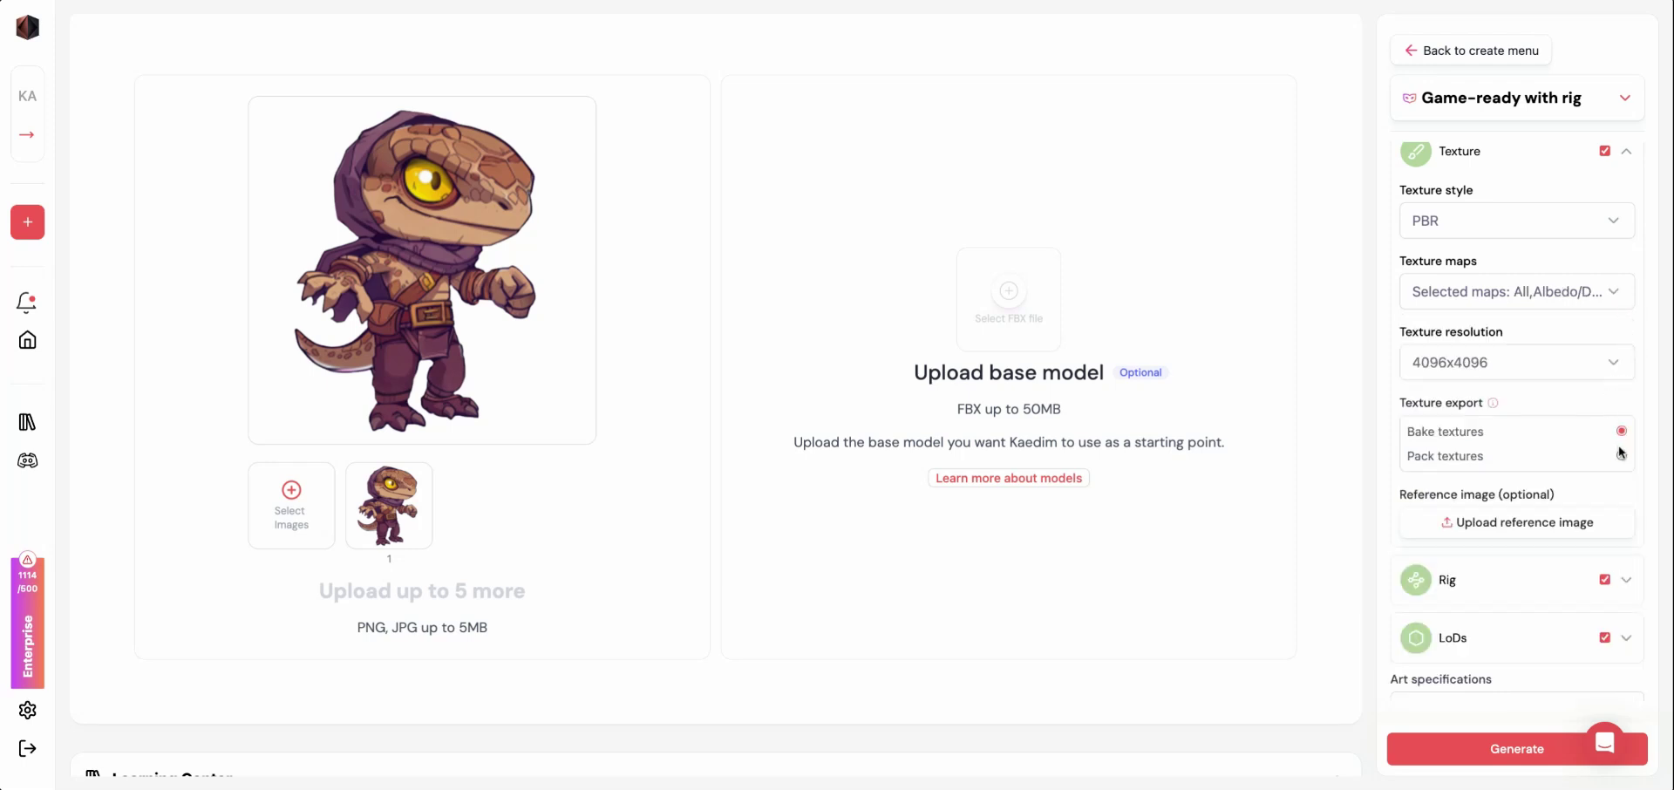
{"action": "scroll", "coordinate": [1645, 479], "scroll_direction": "down", "scroll_amount": 2}
{"action": "scroll", "coordinate": [1645, 479], "scroll_direction": "down", "scroll_amount": 1}
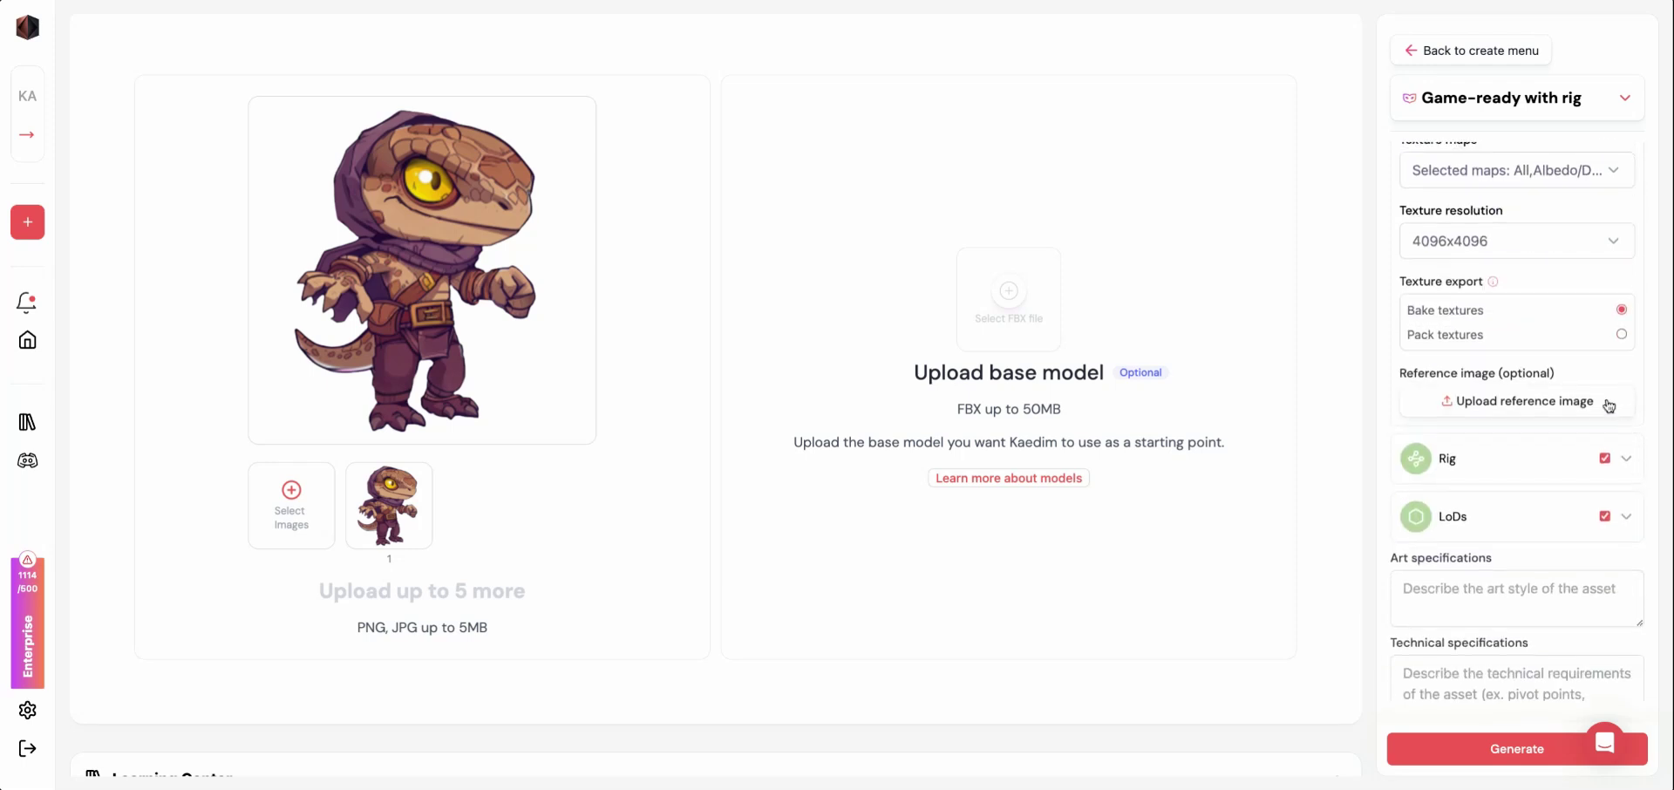
Keep the Standard Kaedim Rig template with the facial rig enabled.
{"action": "left_click", "coordinate": [1582, 460]}
{"action": "scroll", "coordinate": [1582, 461], "scroll_direction": "down", "scroll_amount": 8}
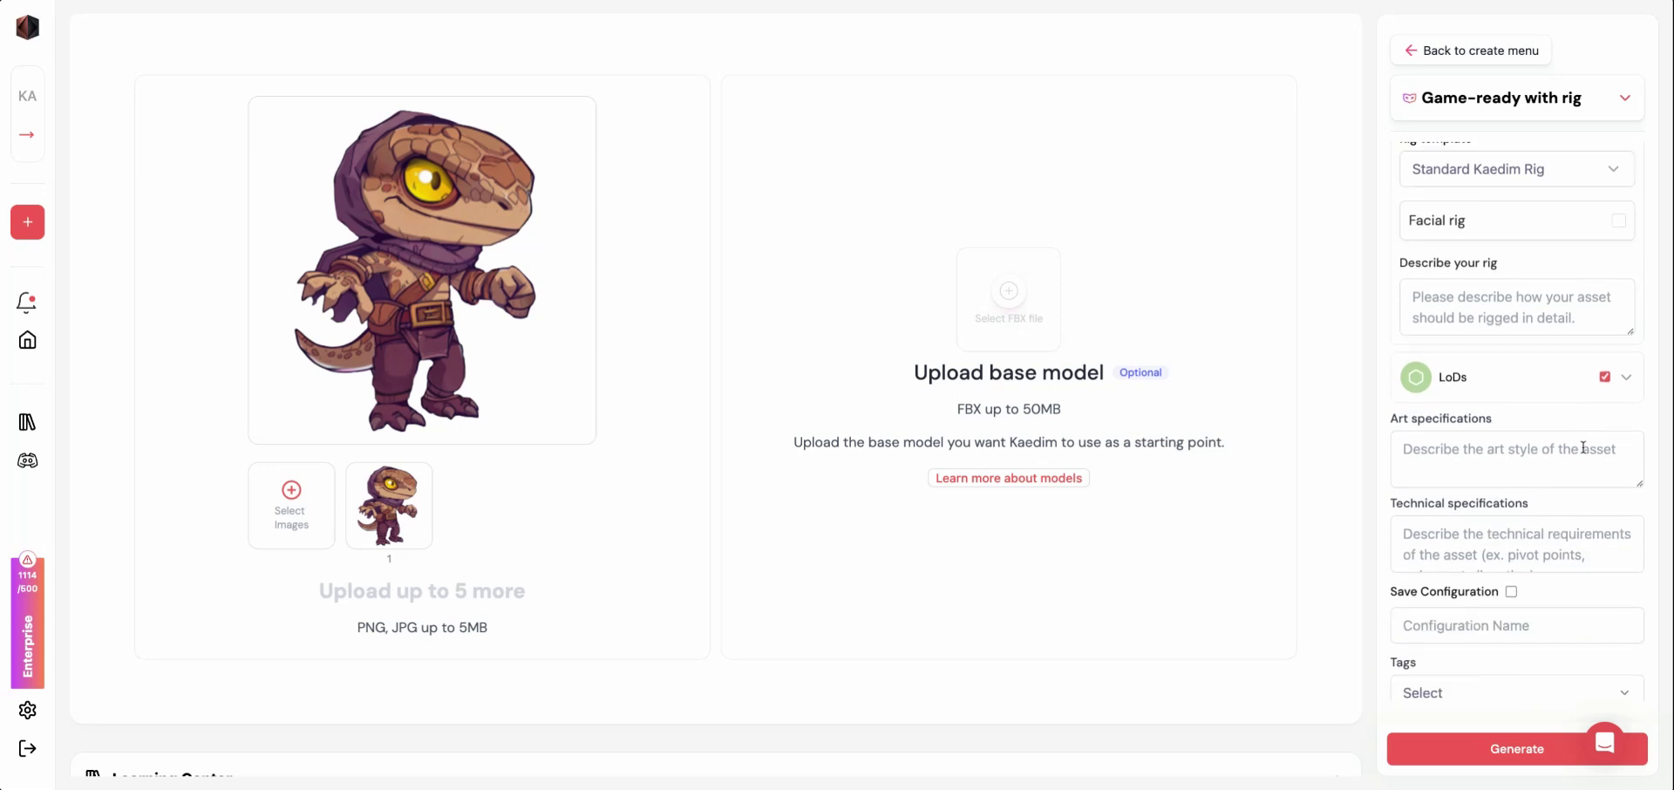
{"action": "scroll", "coordinate": [1582, 450], "scroll_direction": "up", "scroll_amount": 2}
{"action": "left_click", "coordinate": [1614, 244]}
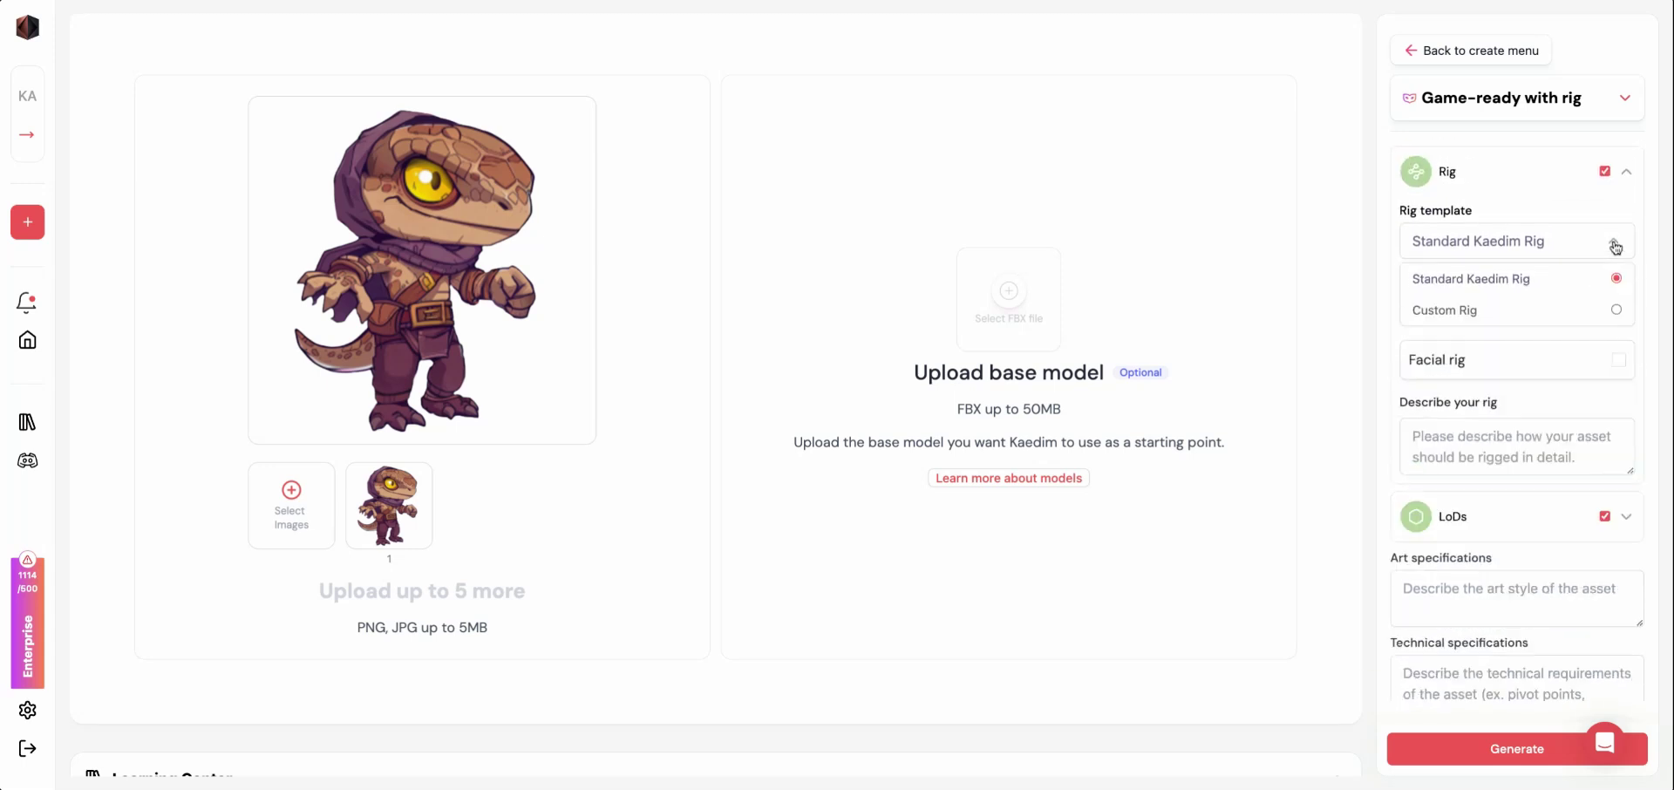
{"action": "left_click", "coordinate": [1622, 247]}
{"action": "left_click", "coordinate": [1619, 294]}
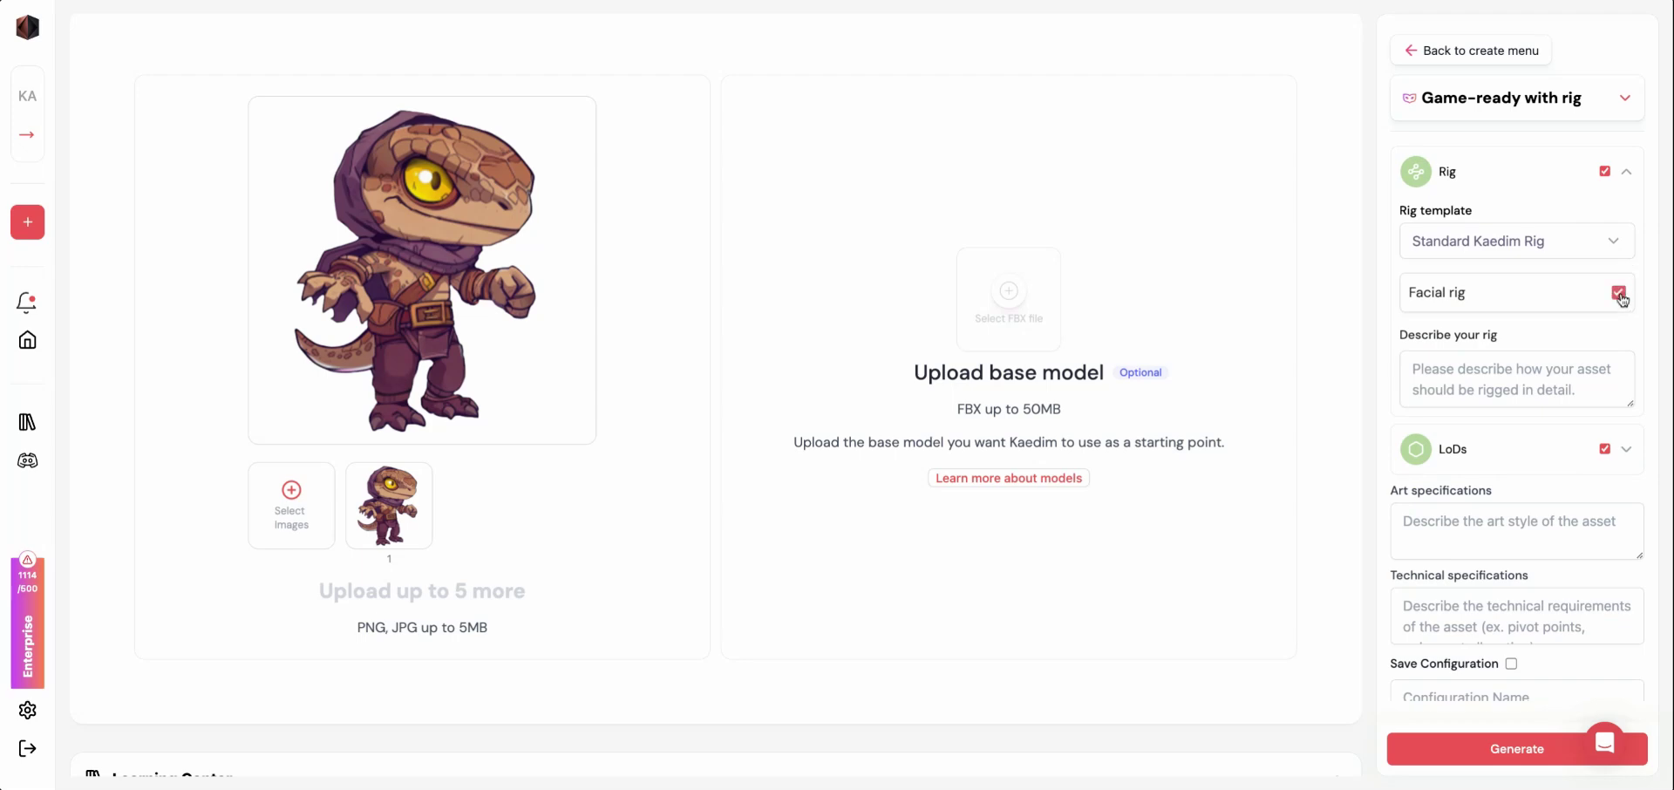
{"action": "left_click", "coordinate": [1620, 294]}
{"action": "left_click", "coordinate": [1620, 294]}
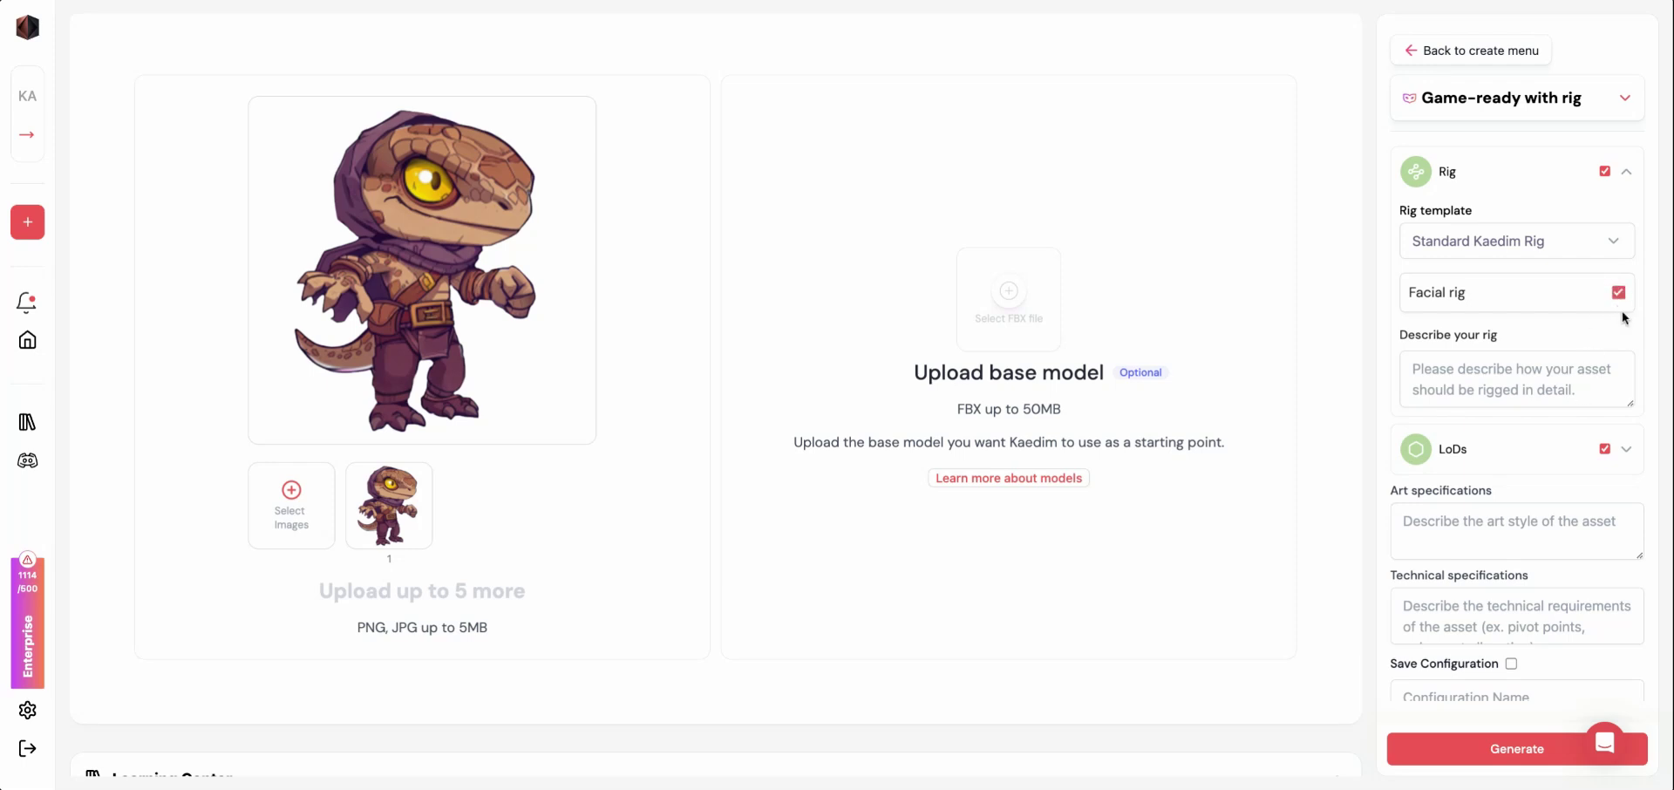
Set three LoD levels at 50%, 25% and 10% of the polycount.
{"action": "left_click", "coordinate": [1565, 449]}
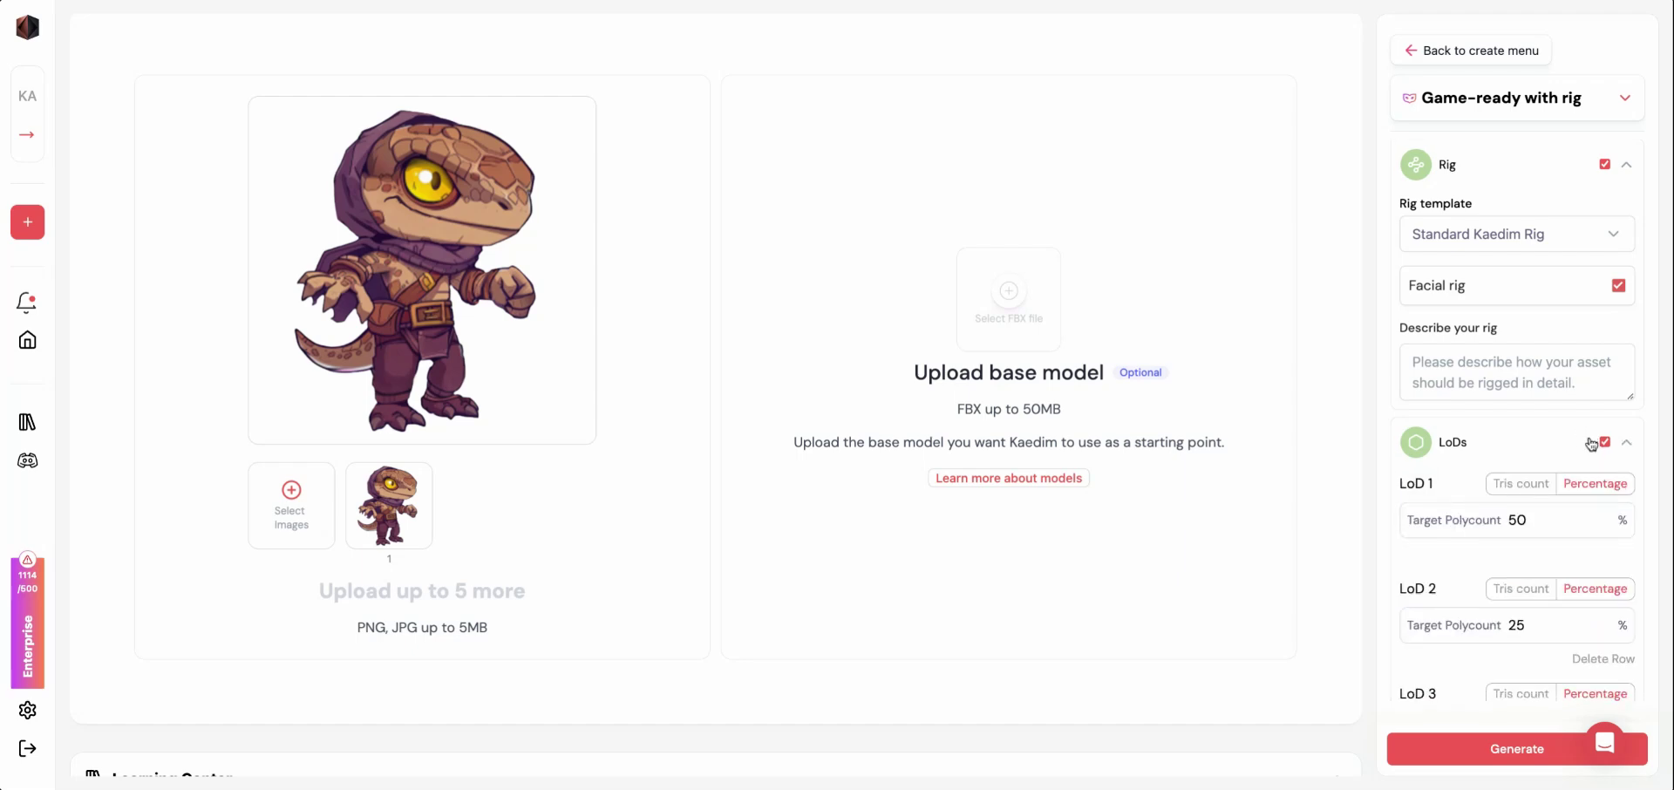
{"action": "scroll", "coordinate": [1592, 443], "scroll_direction": "down", "scroll_amount": 2}
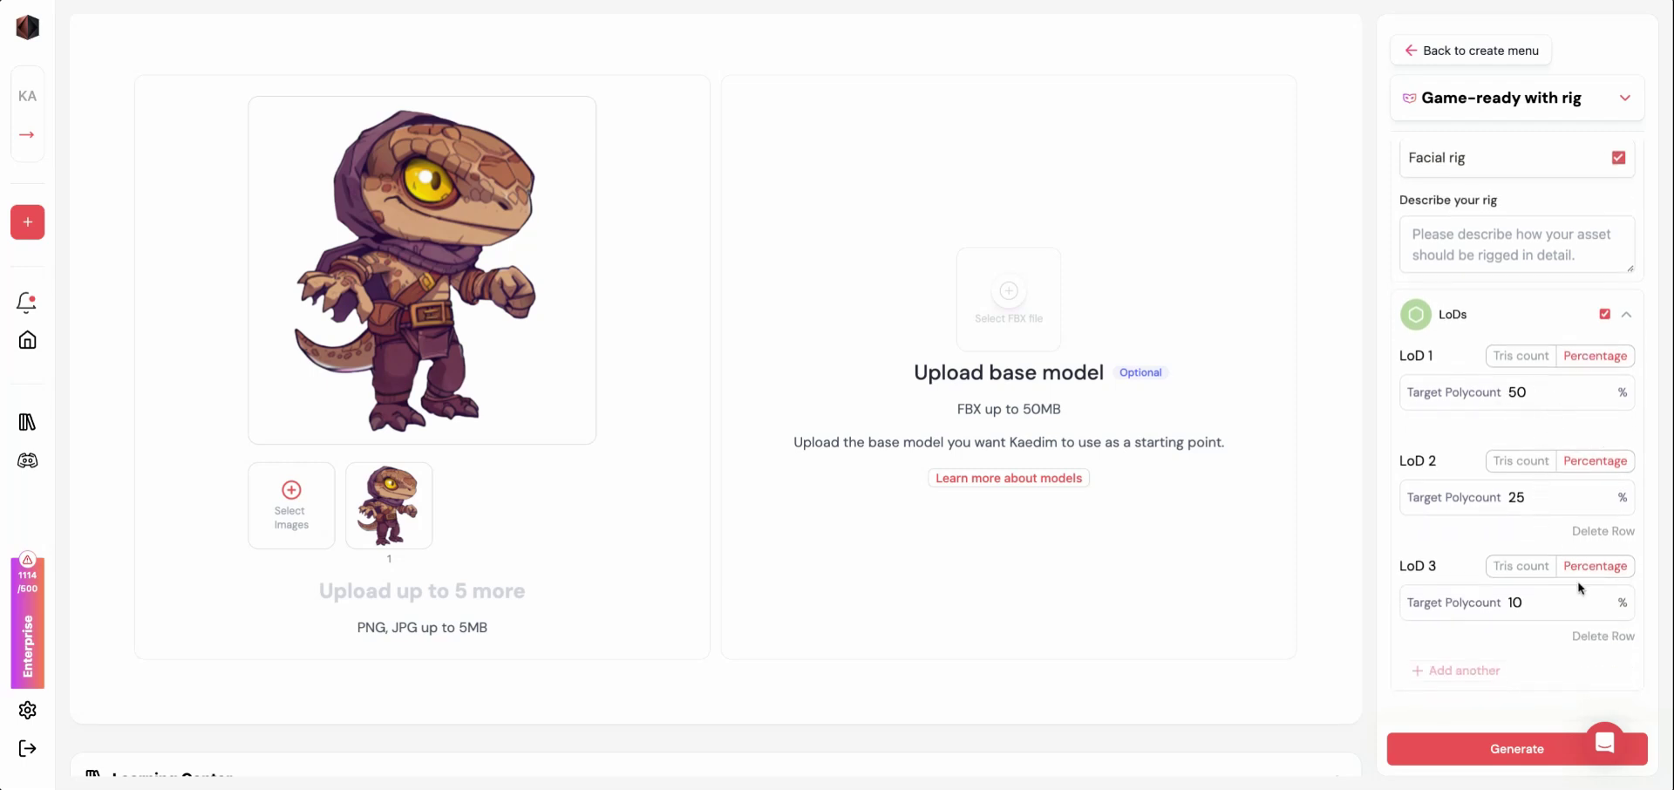
{"action": "left_click", "coordinate": [1546, 357]}
{"action": "left_click", "coordinate": [1595, 364]}
{"action": "left_click", "coordinate": [1605, 638]}
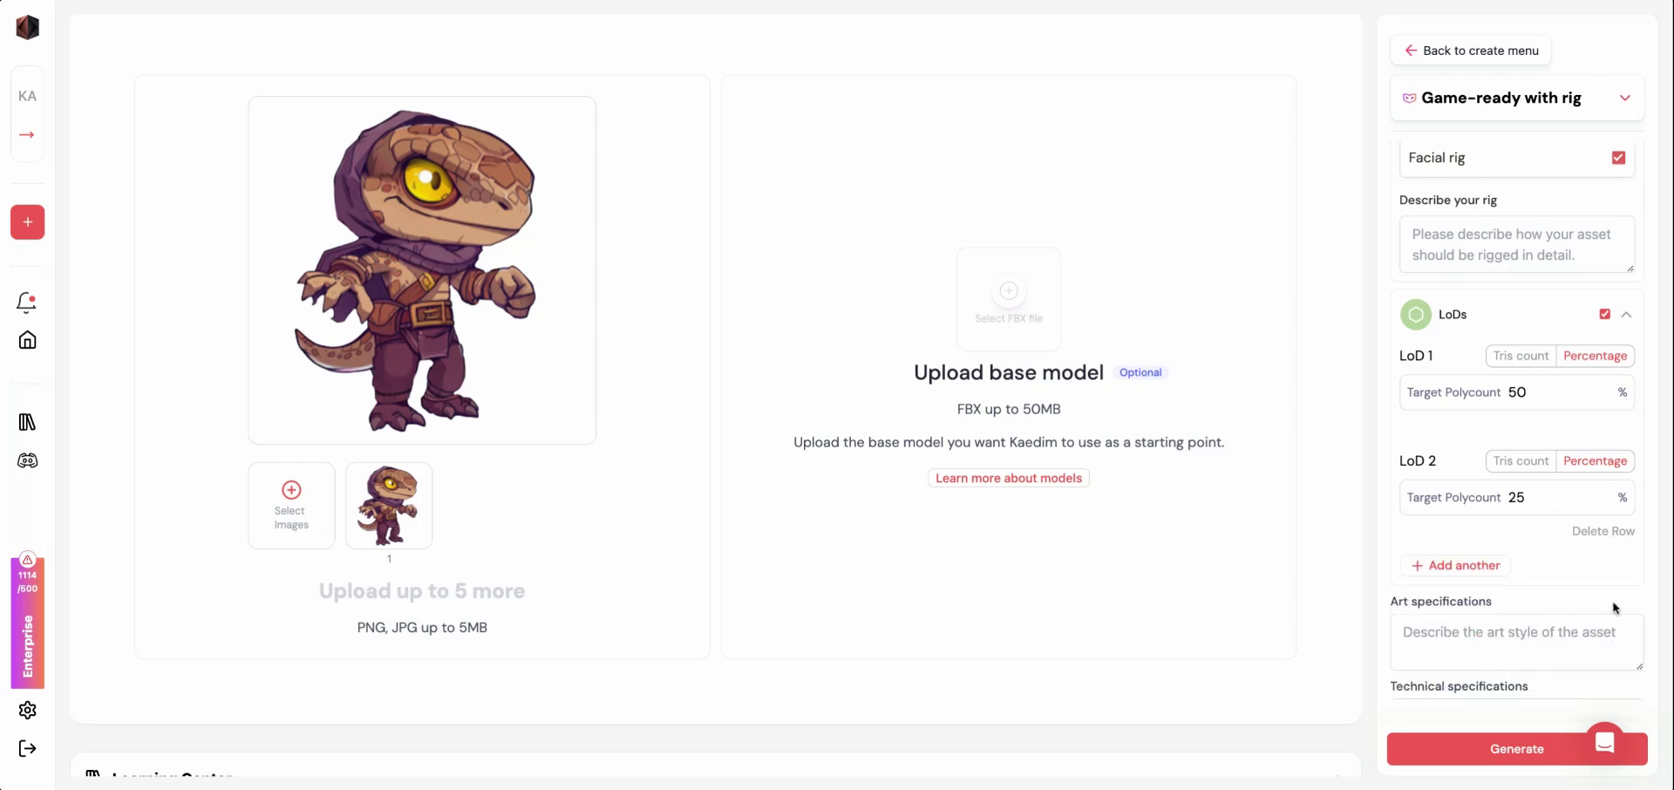
{"action": "left_click", "coordinate": [1454, 565]}
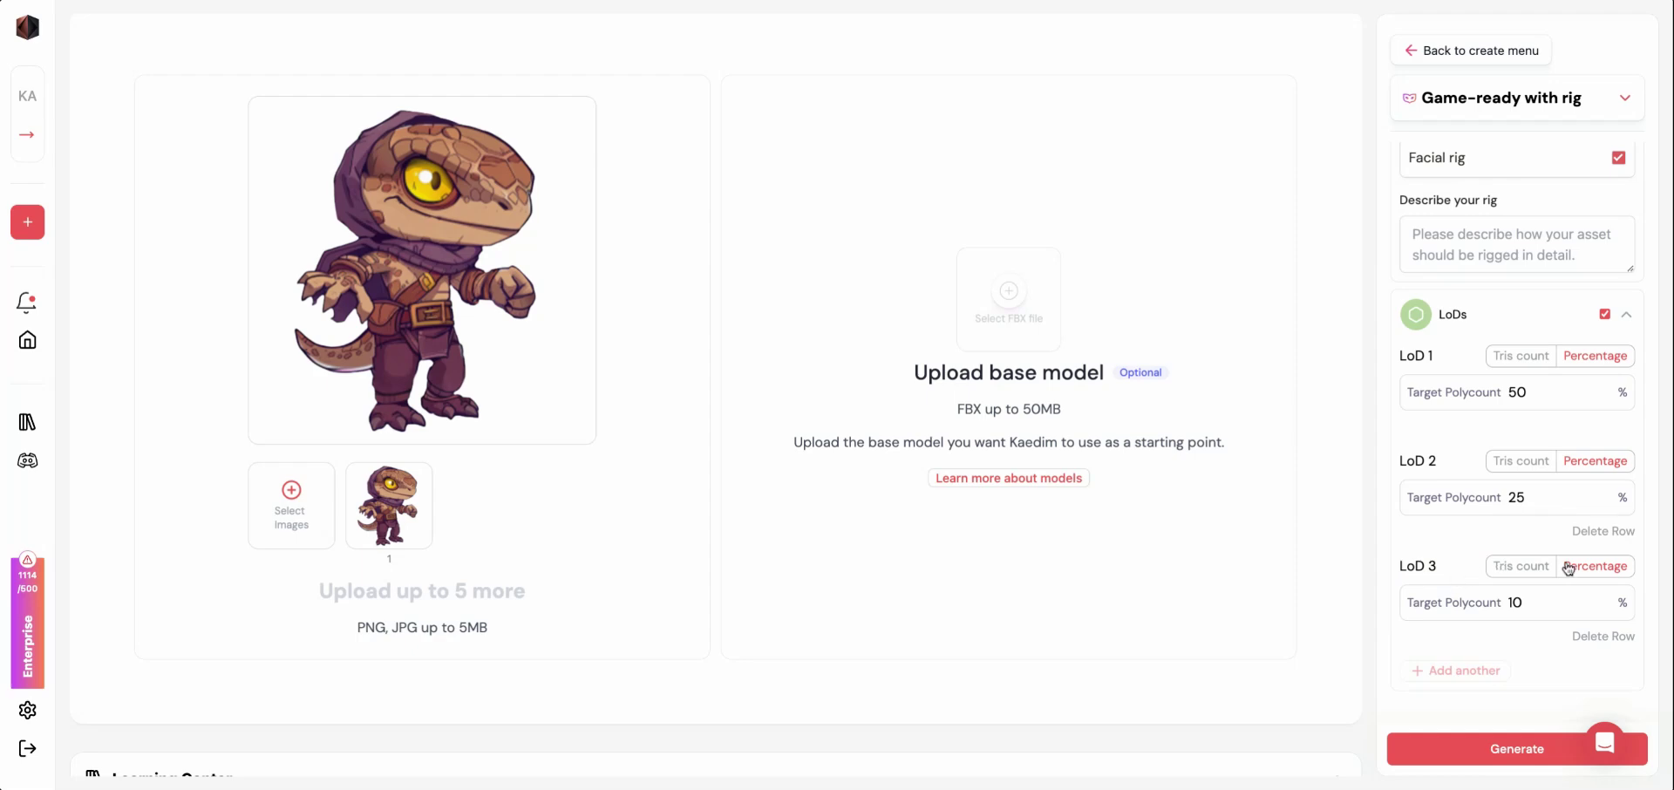
Save the generation settings as a configuration named 'Style 1'.
{"action": "scroll", "coordinate": [1570, 568], "scroll_direction": "down", "scroll_amount": 3}
{"action": "scroll", "coordinate": [1616, 536], "scroll_direction": "down", "scroll_amount": 2}
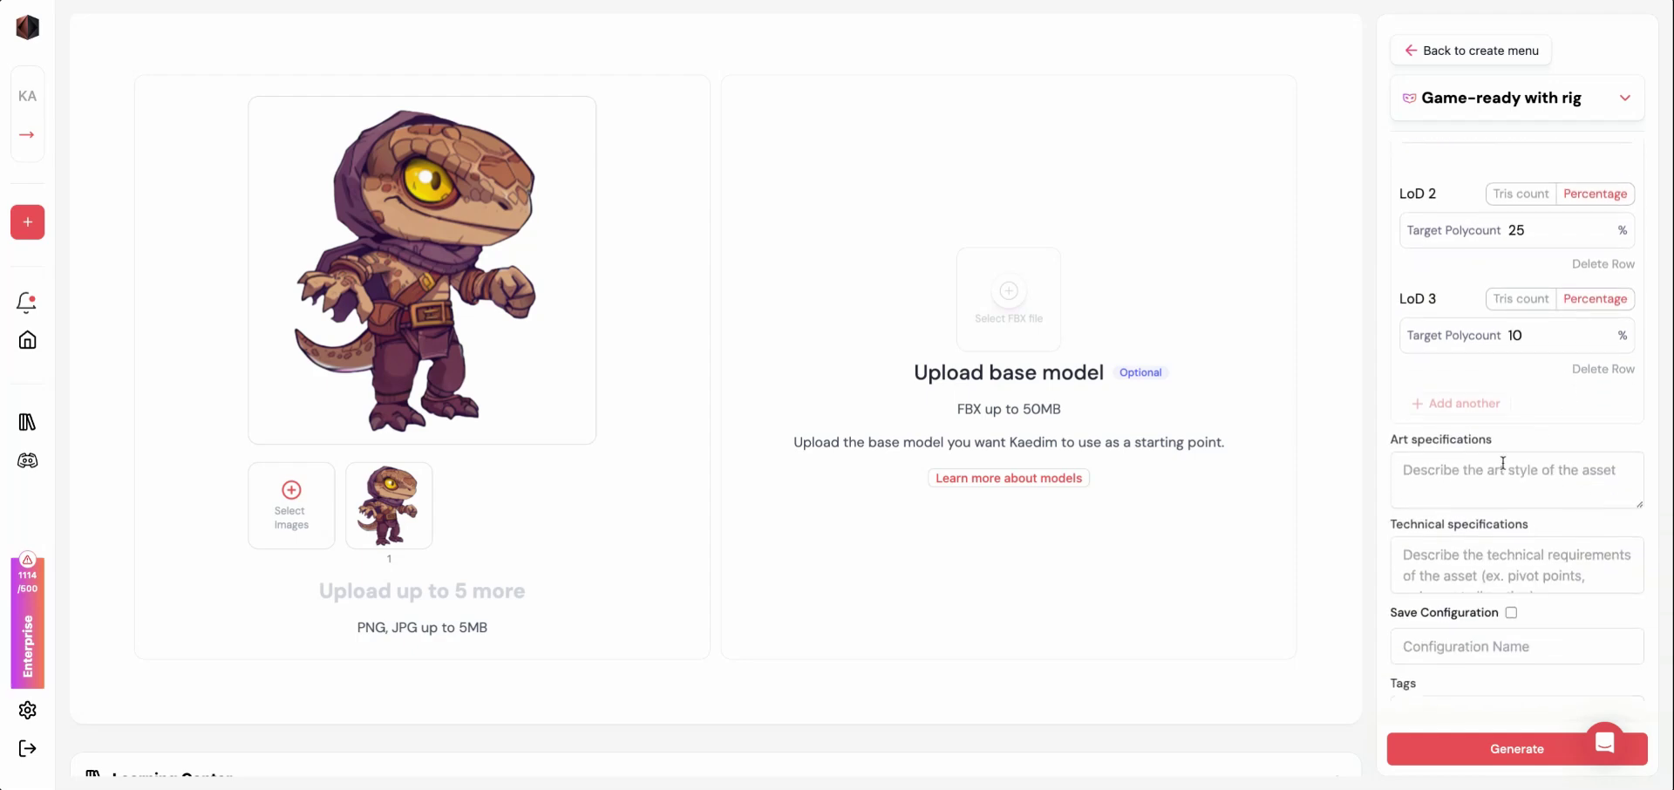
{"action": "scroll", "coordinate": [1500, 488], "scroll_direction": "down", "scroll_amount": 2}
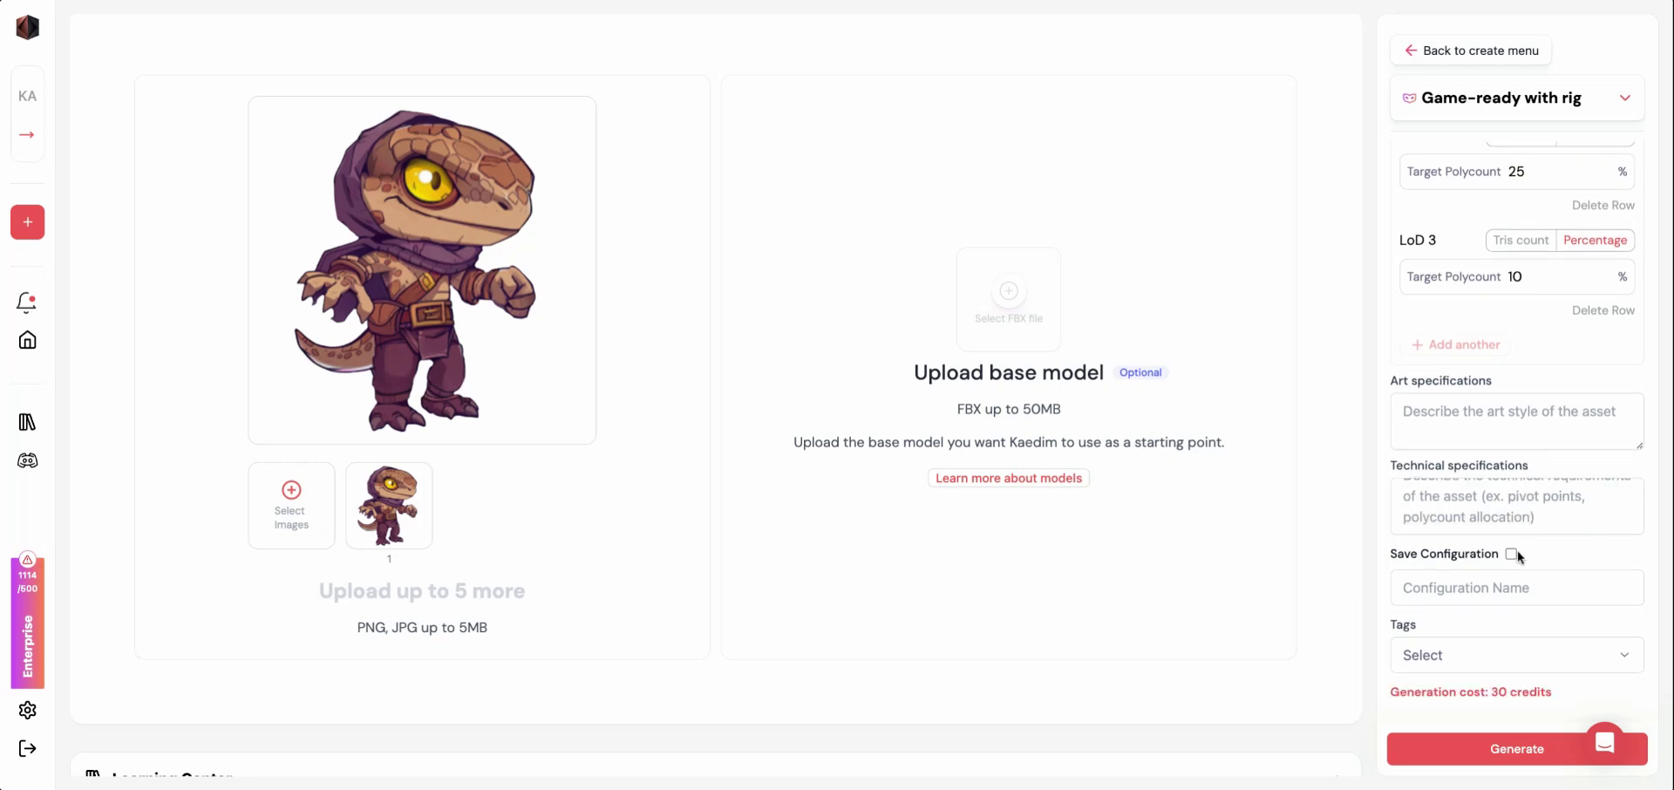
{"action": "left_click", "coordinate": [1543, 591]}
{"action": "type", "text": "Style 1"}
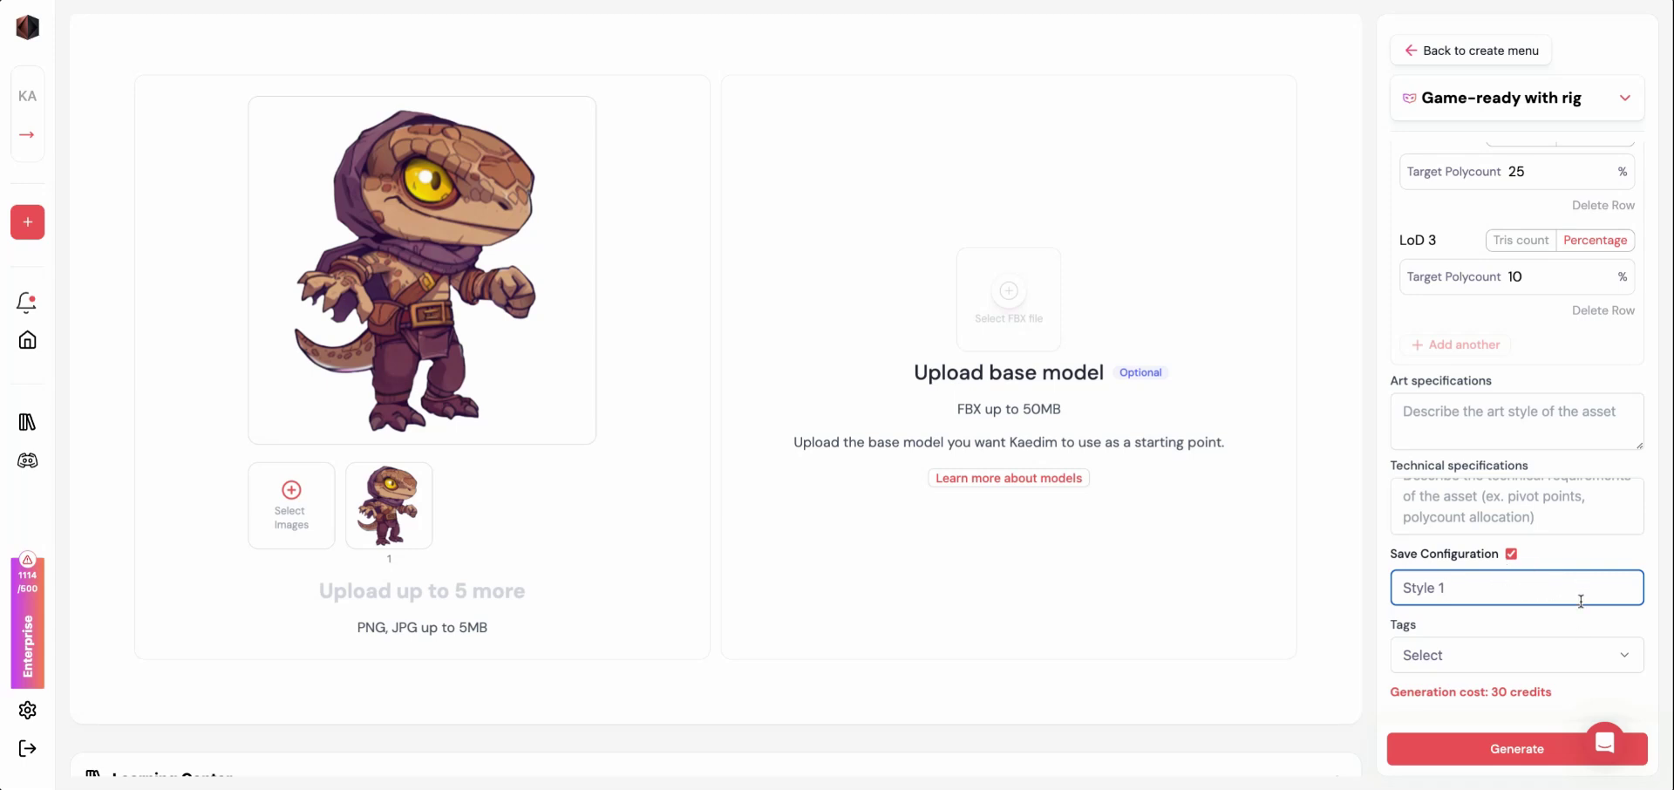
Tag the configuration with a new Reptile tag plus Creature.
{"action": "left_click", "coordinate": [1575, 664]}
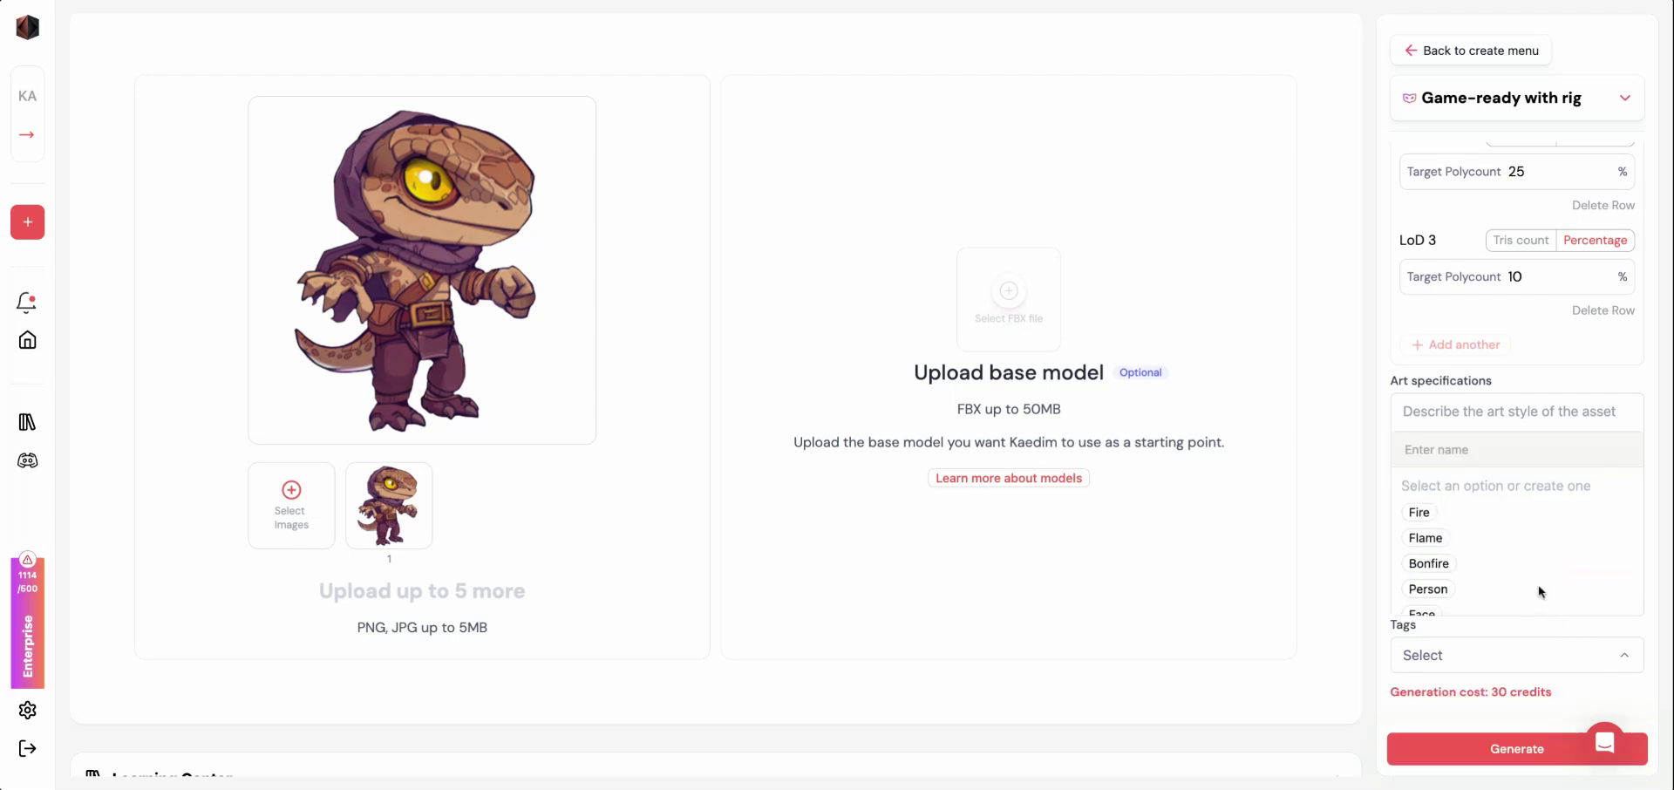
{"action": "scroll", "coordinate": [1539, 591], "scroll_direction": "down", "scroll_amount": 2}
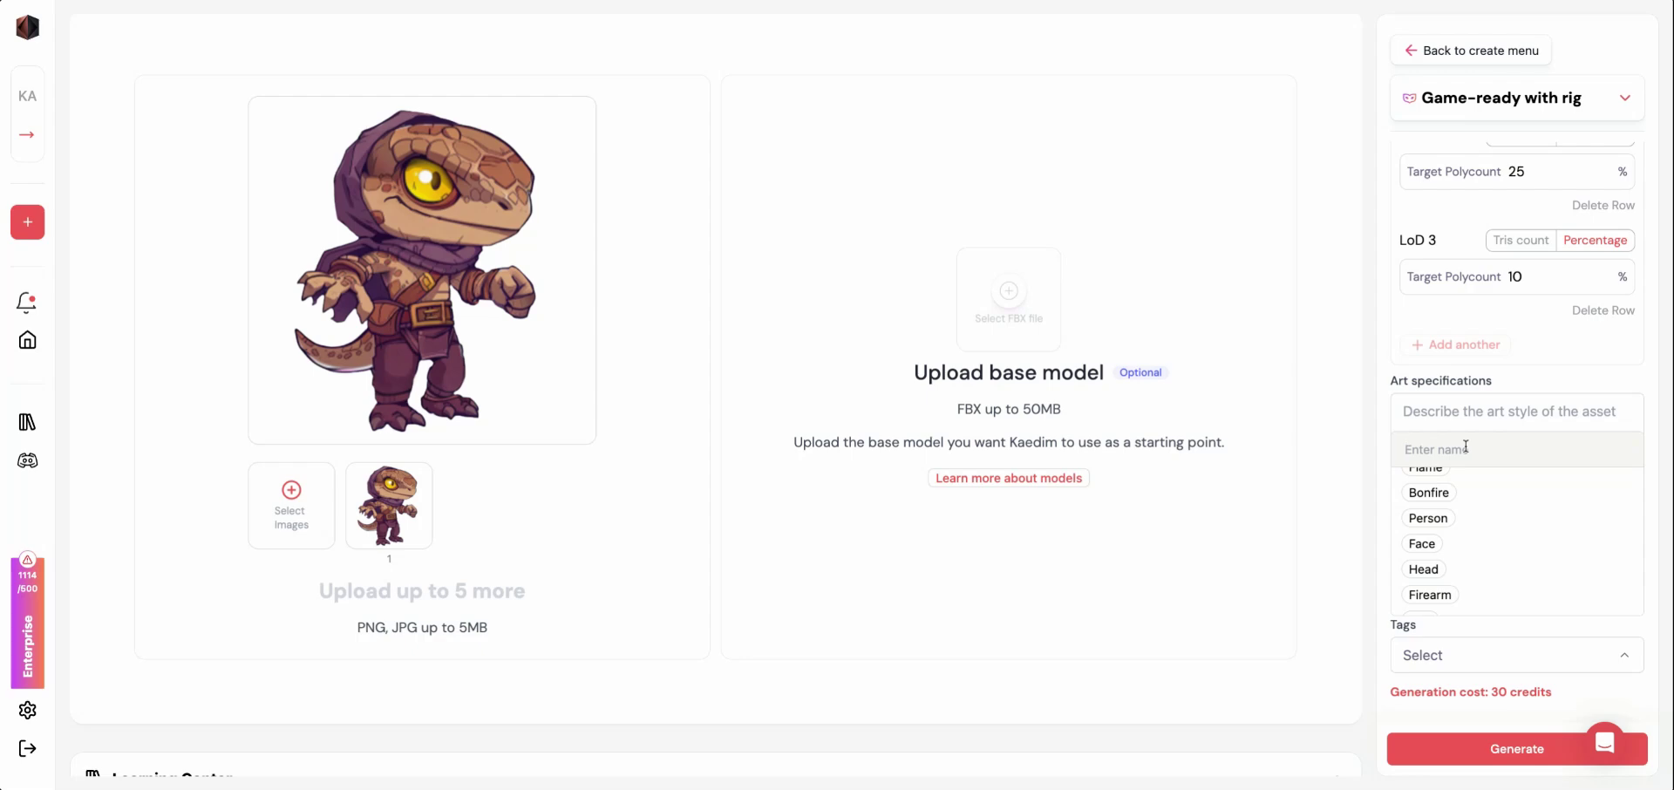
{"action": "type", "text": "Reptile"}
{"action": "key", "text": "Return"}
{"action": "left_click", "coordinate": [1513, 679]}
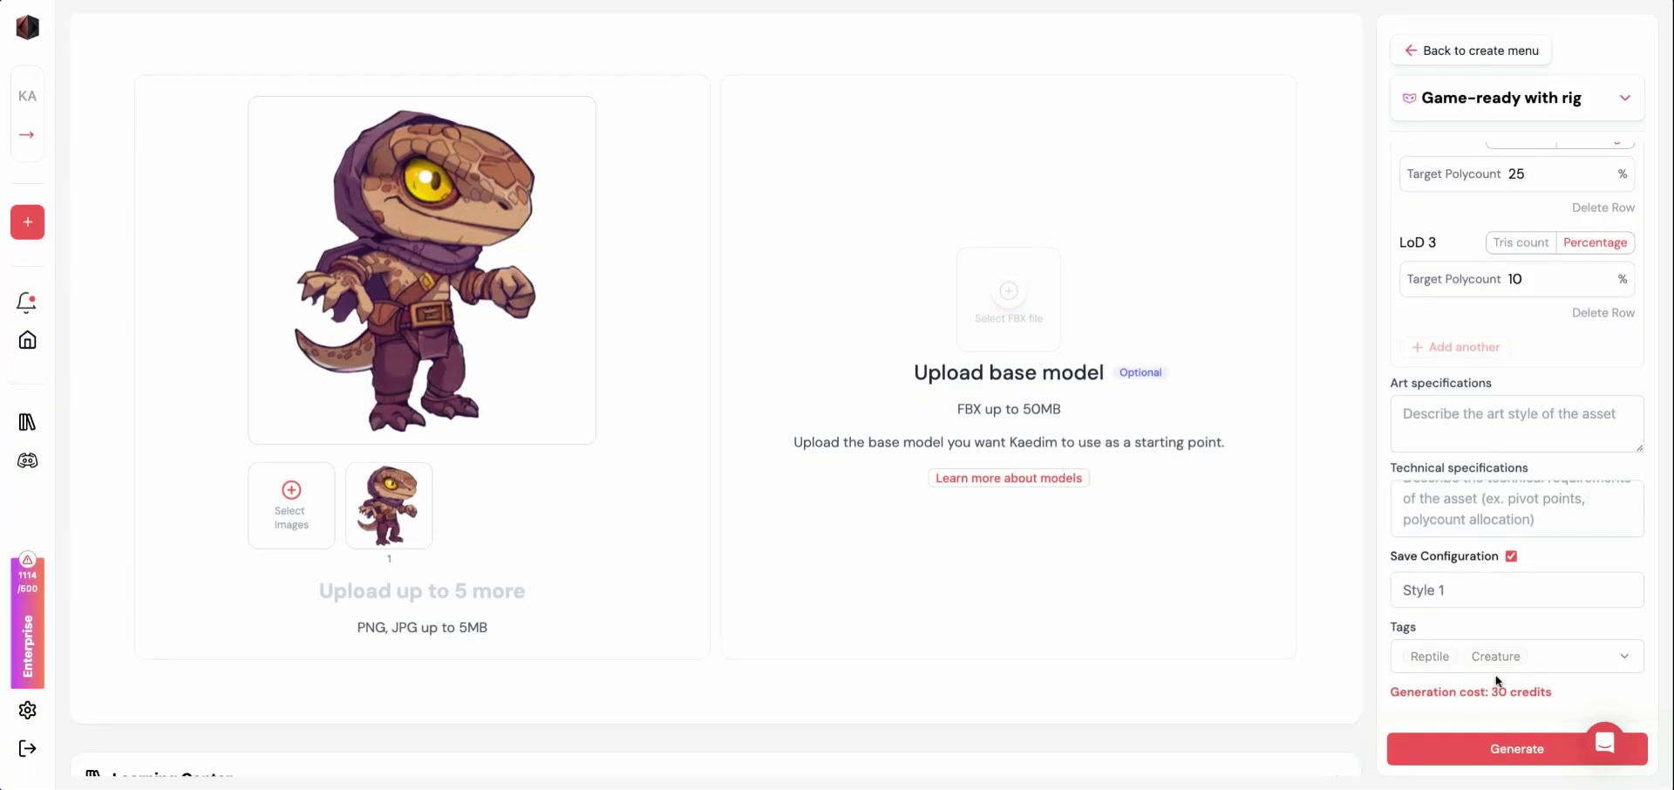
Generate Rogue Reptile, open its entry, and turn the high poly model to face forward.
{"action": "left_click", "coordinate": [1472, 752]}
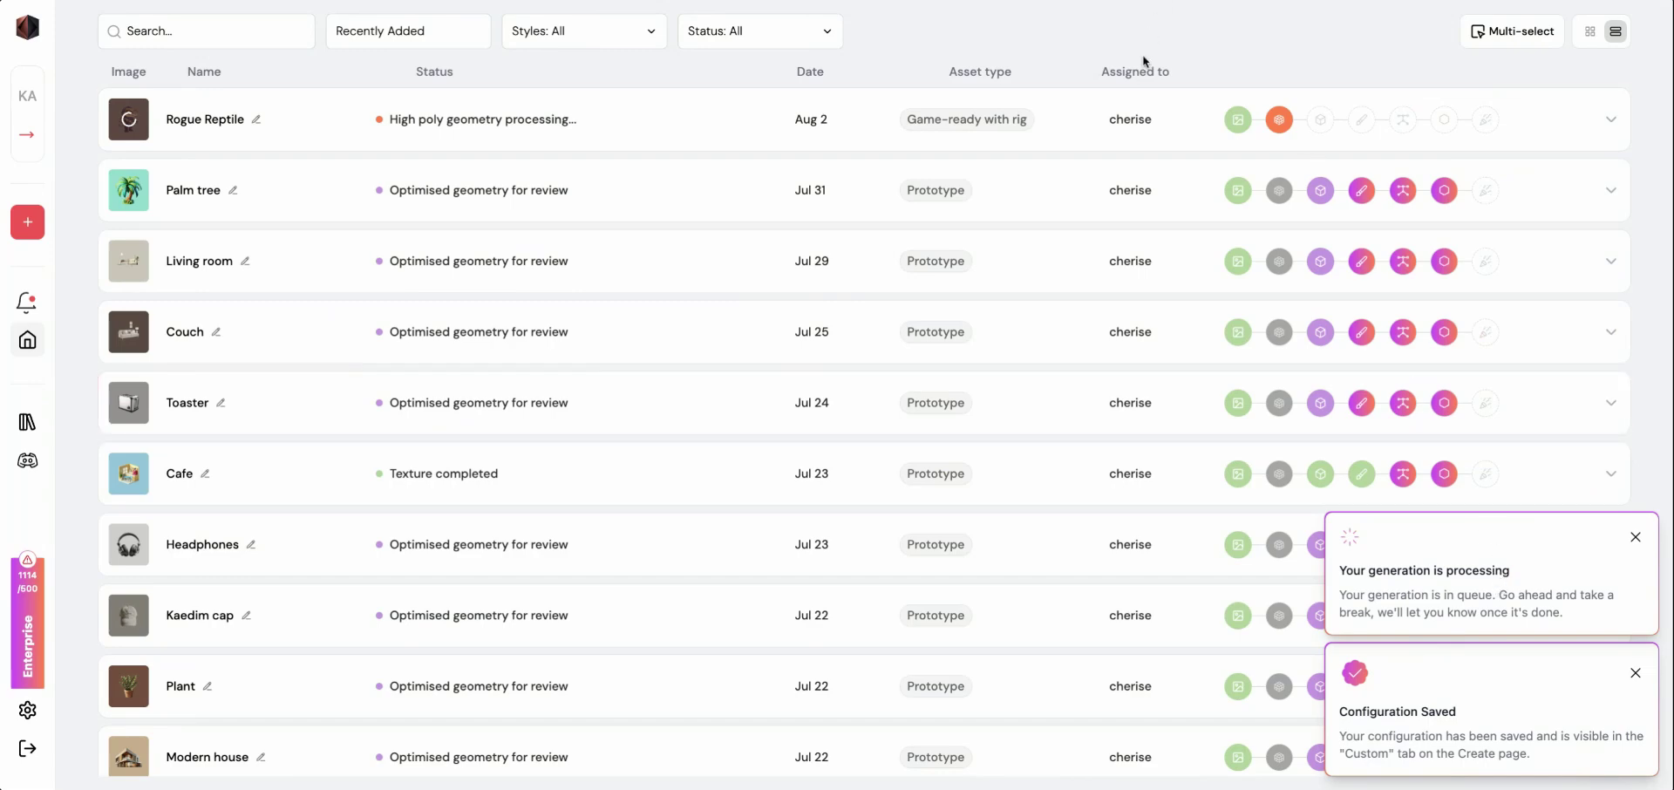
{"action": "left_click", "coordinate": [1134, 122]}
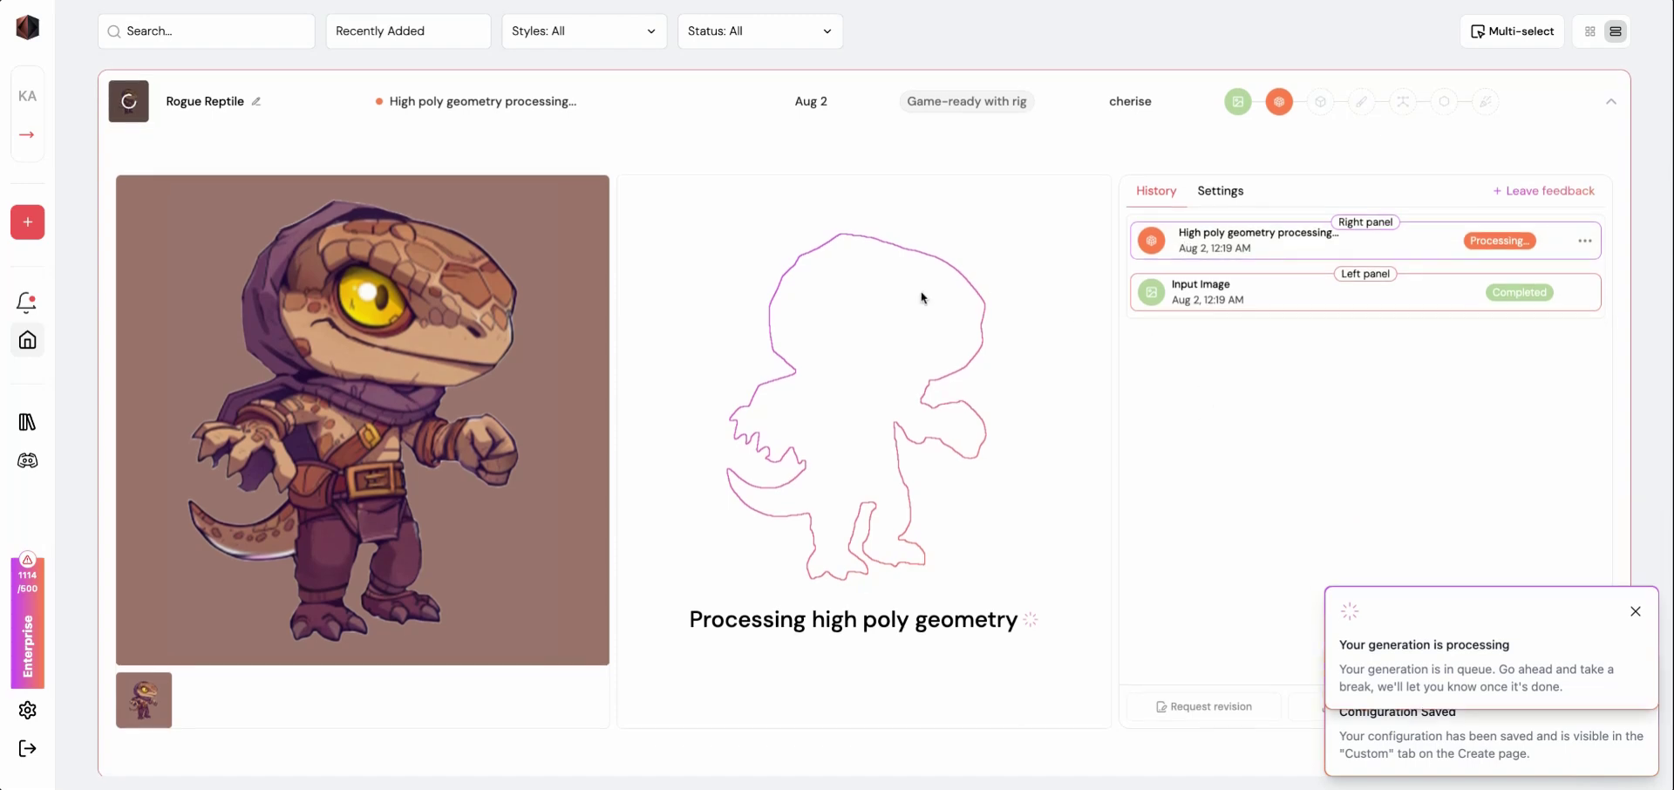
{"action": "left_click", "coordinate": [1586, 248]}
{"action": "left_click", "coordinate": [1586, 259]}
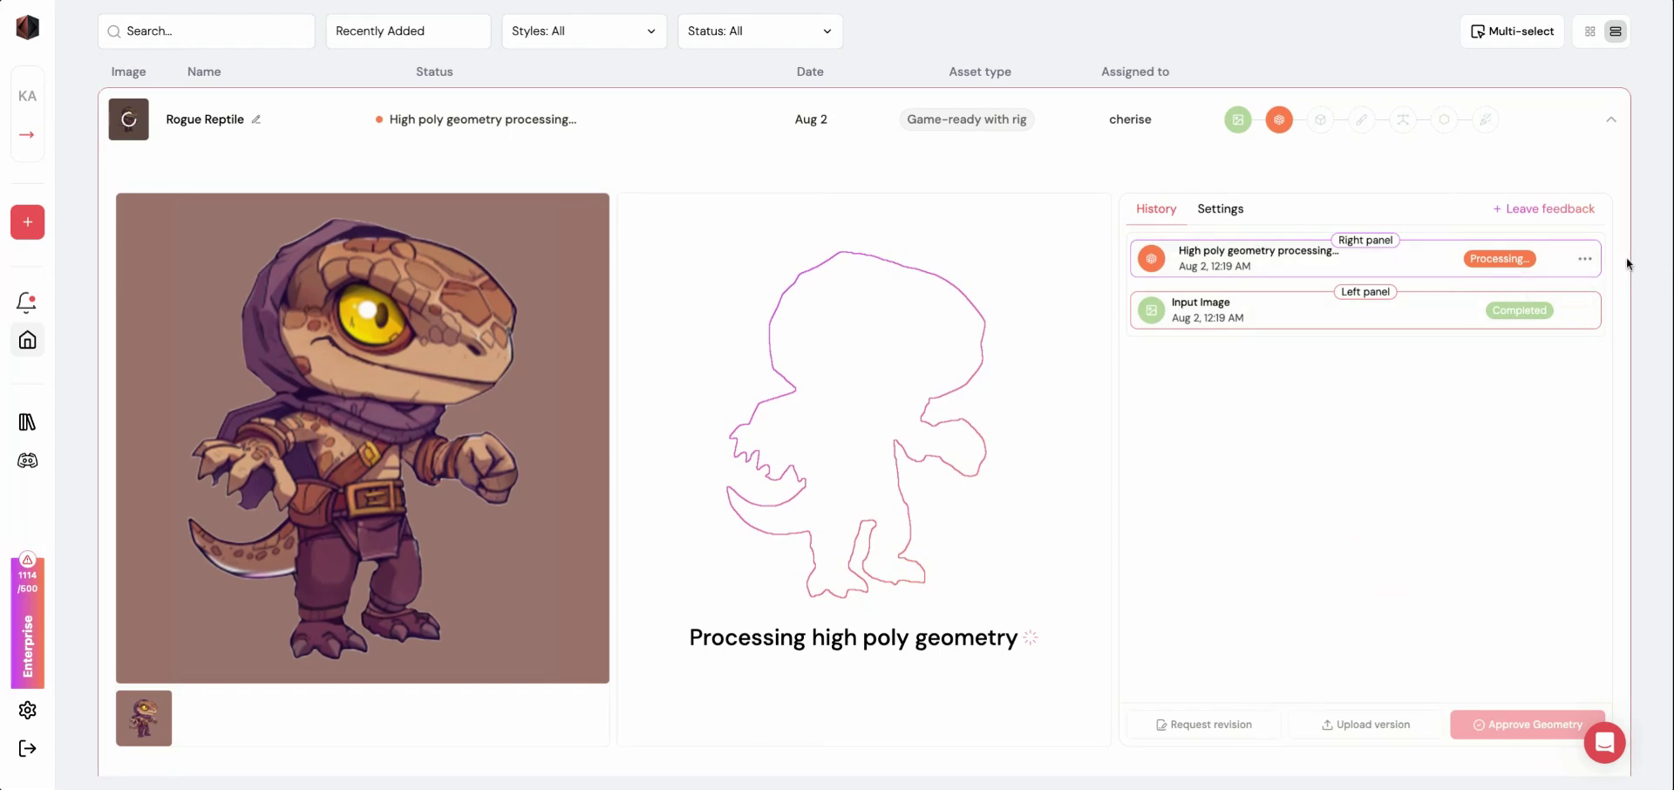
{"action": "left_click", "coordinate": [1585, 259]}
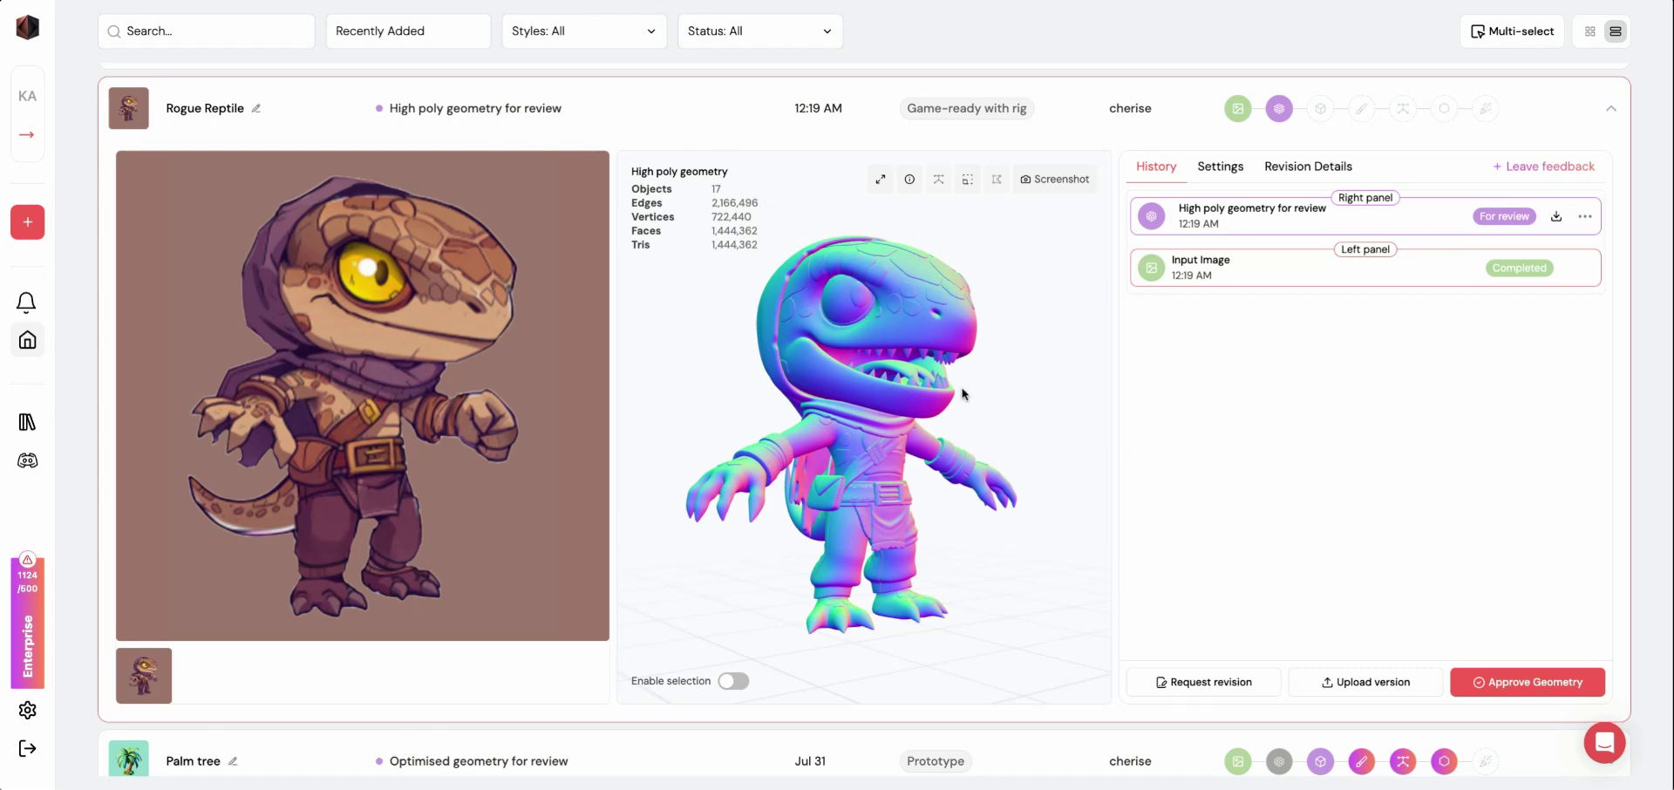
{"action": "left_click_drag", "start_coordinate": [963, 394], "coordinate": [914, 394]}
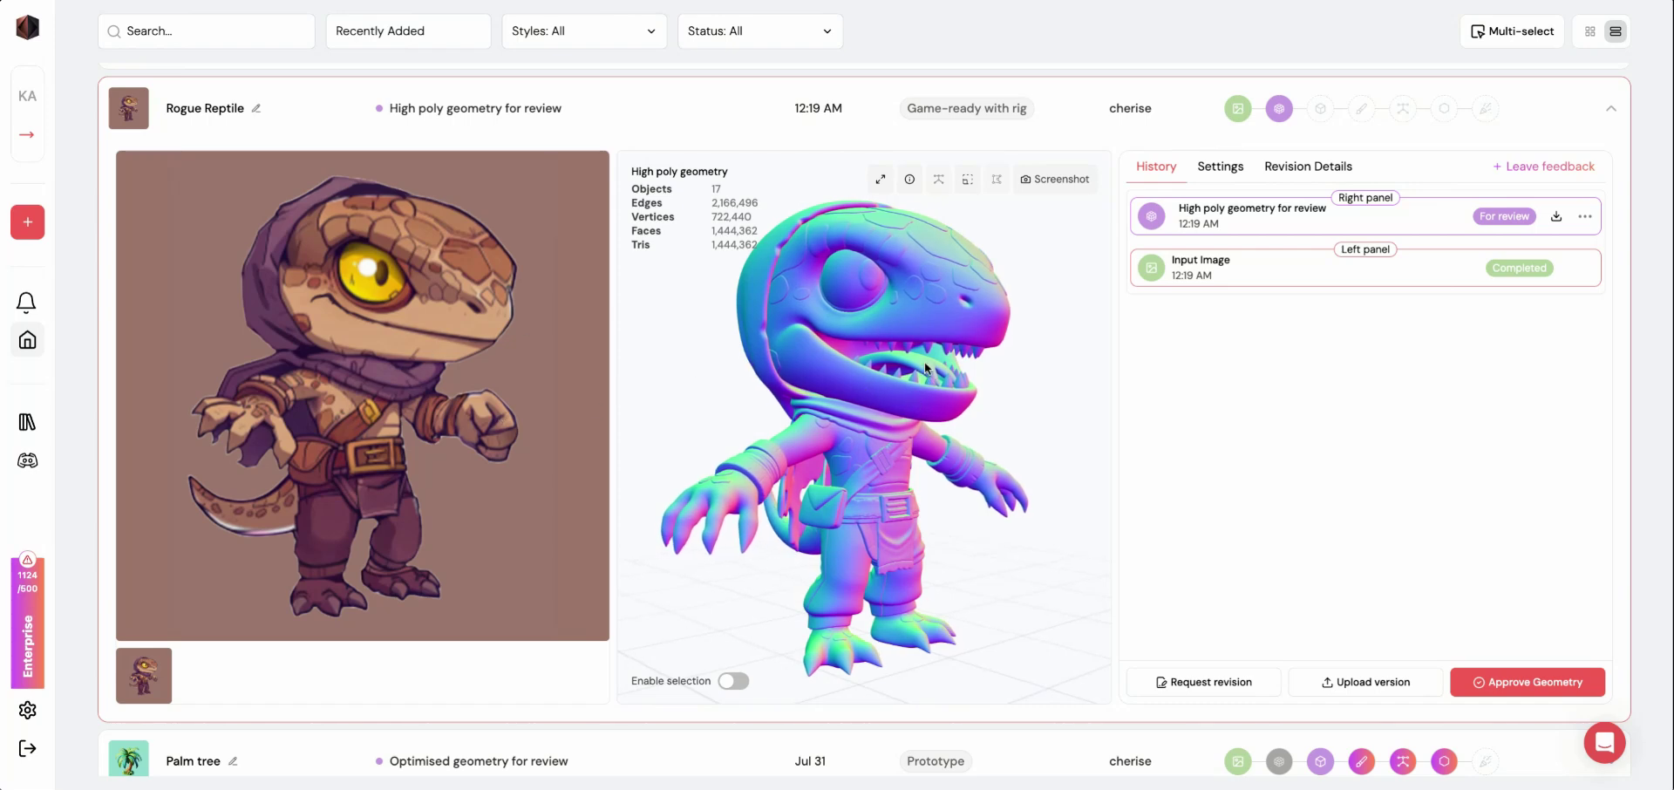
Enlarge the viewer, show the asset's settings and tags, and inspect its bounding-box dimensions.
{"action": "left_click_drag", "start_coordinate": [925, 367], "coordinate": [885, 307]}
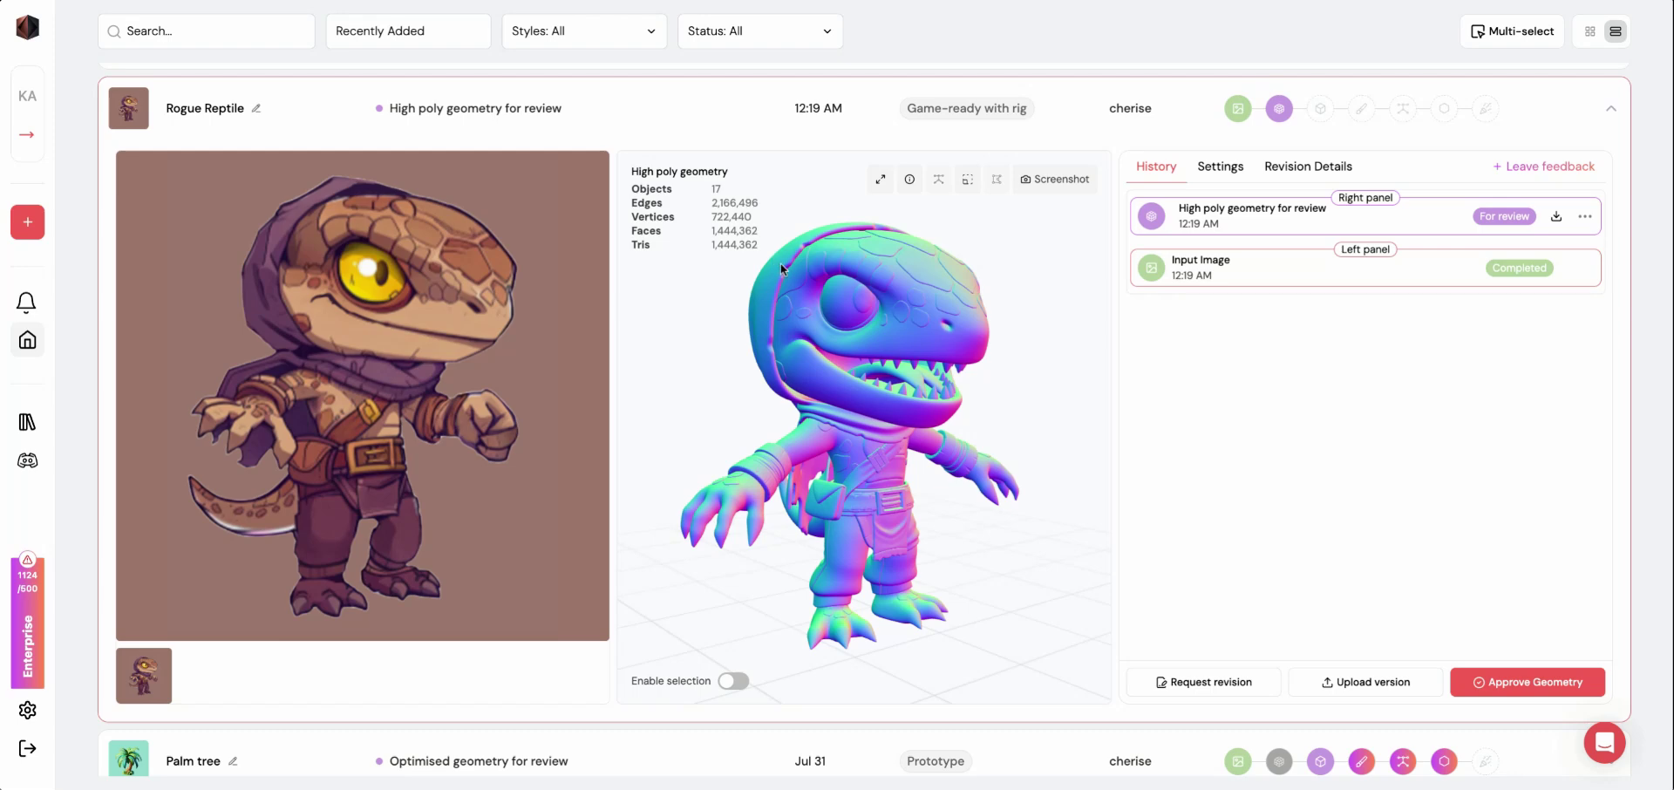
{"action": "left_click", "coordinate": [881, 181]}
{"action": "left_click", "coordinate": [907, 180]}
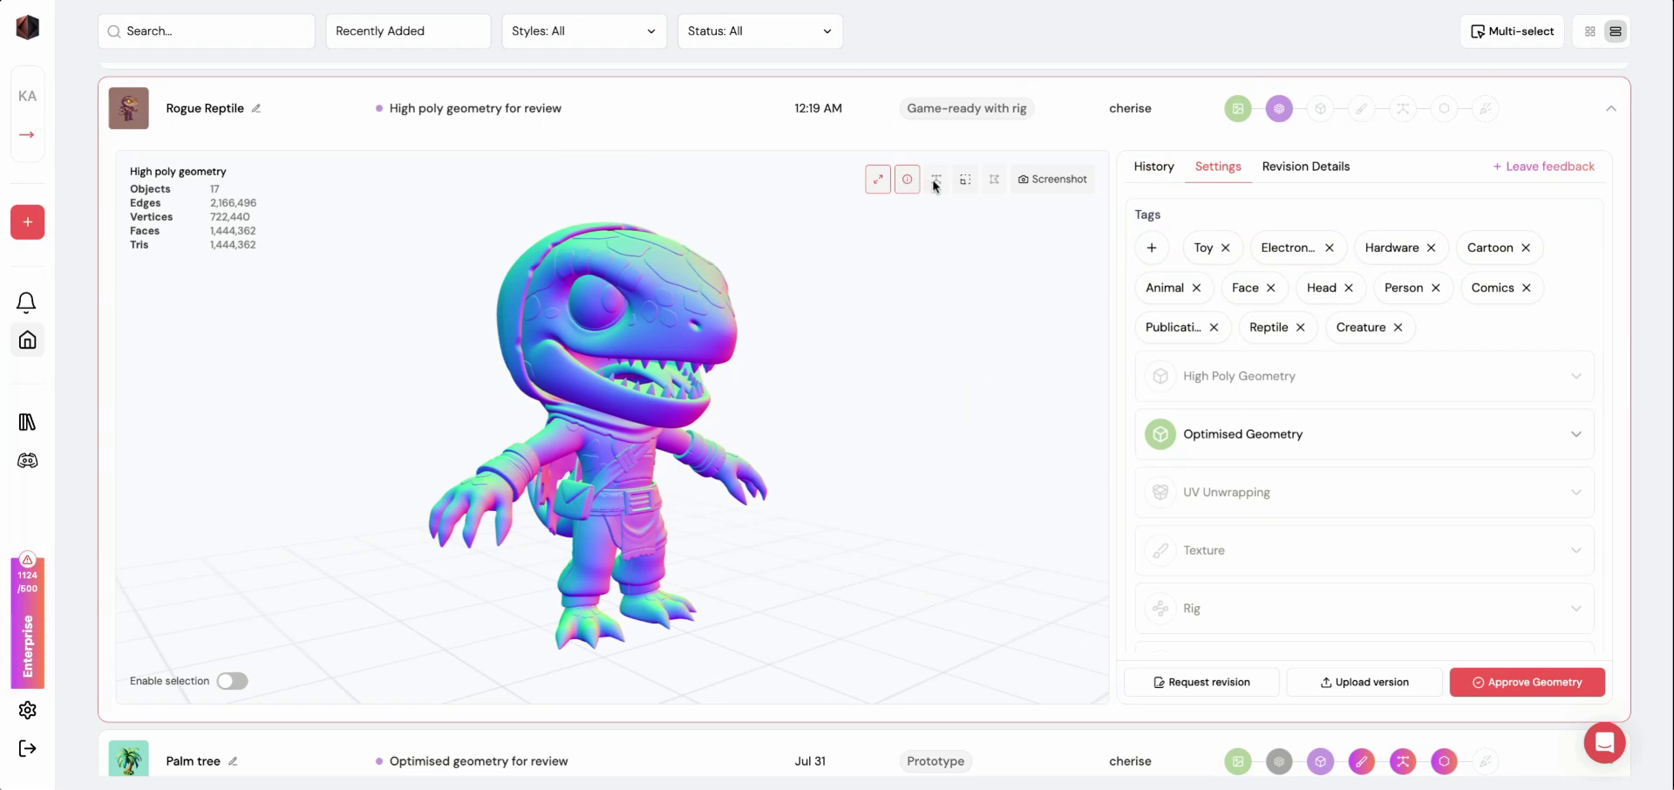
{"action": "left_click", "coordinate": [965, 181]}
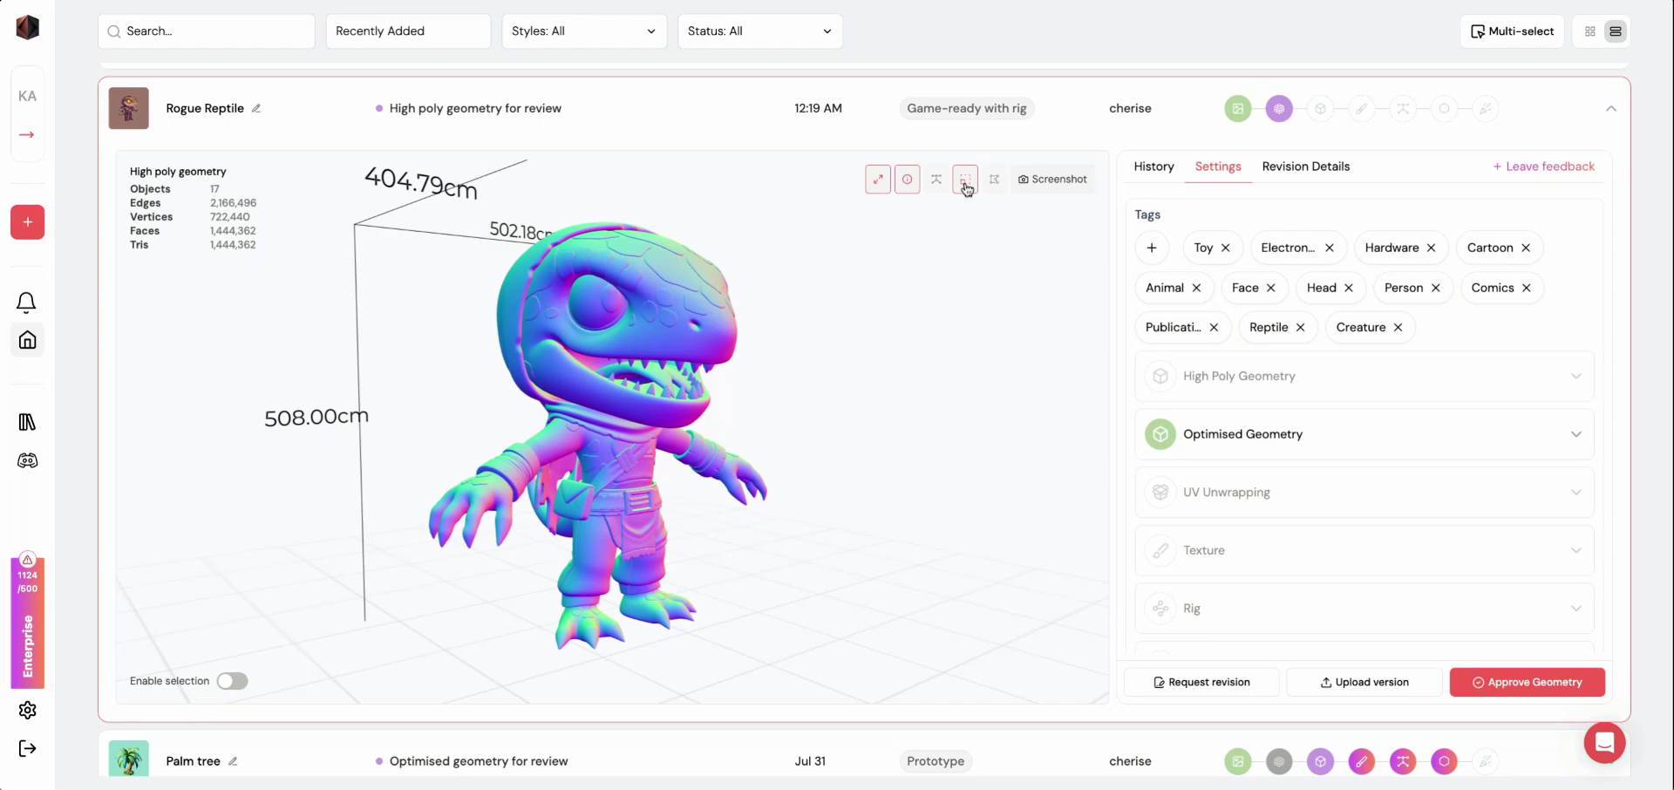
{"action": "left_click_drag", "start_coordinate": [952, 224], "coordinate": [939, 232]}
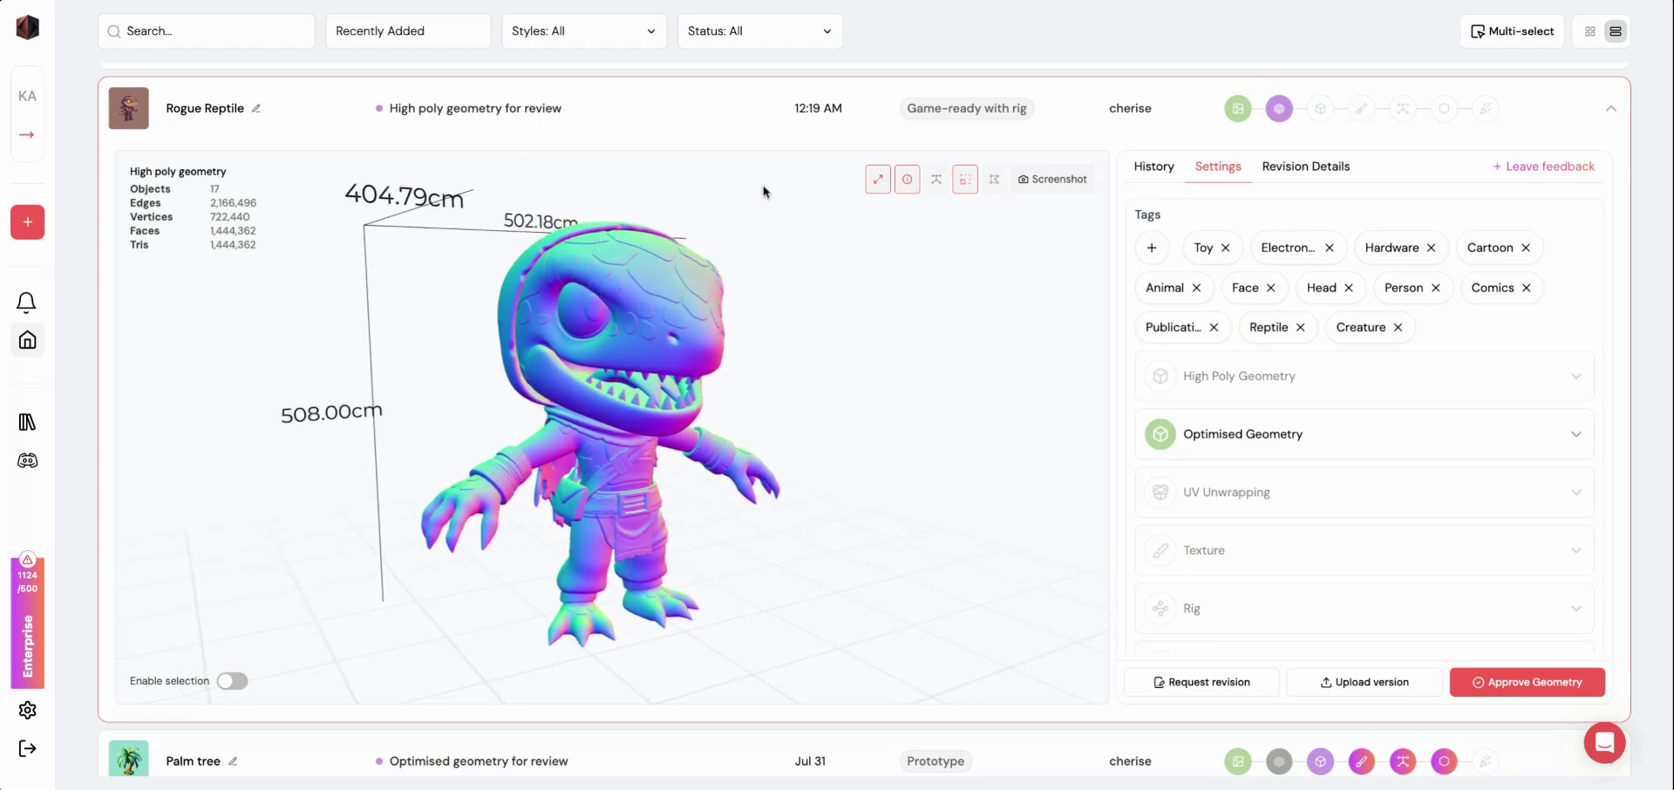
{"action": "left_click", "coordinate": [963, 185]}
{"action": "left_click", "coordinate": [879, 181]}
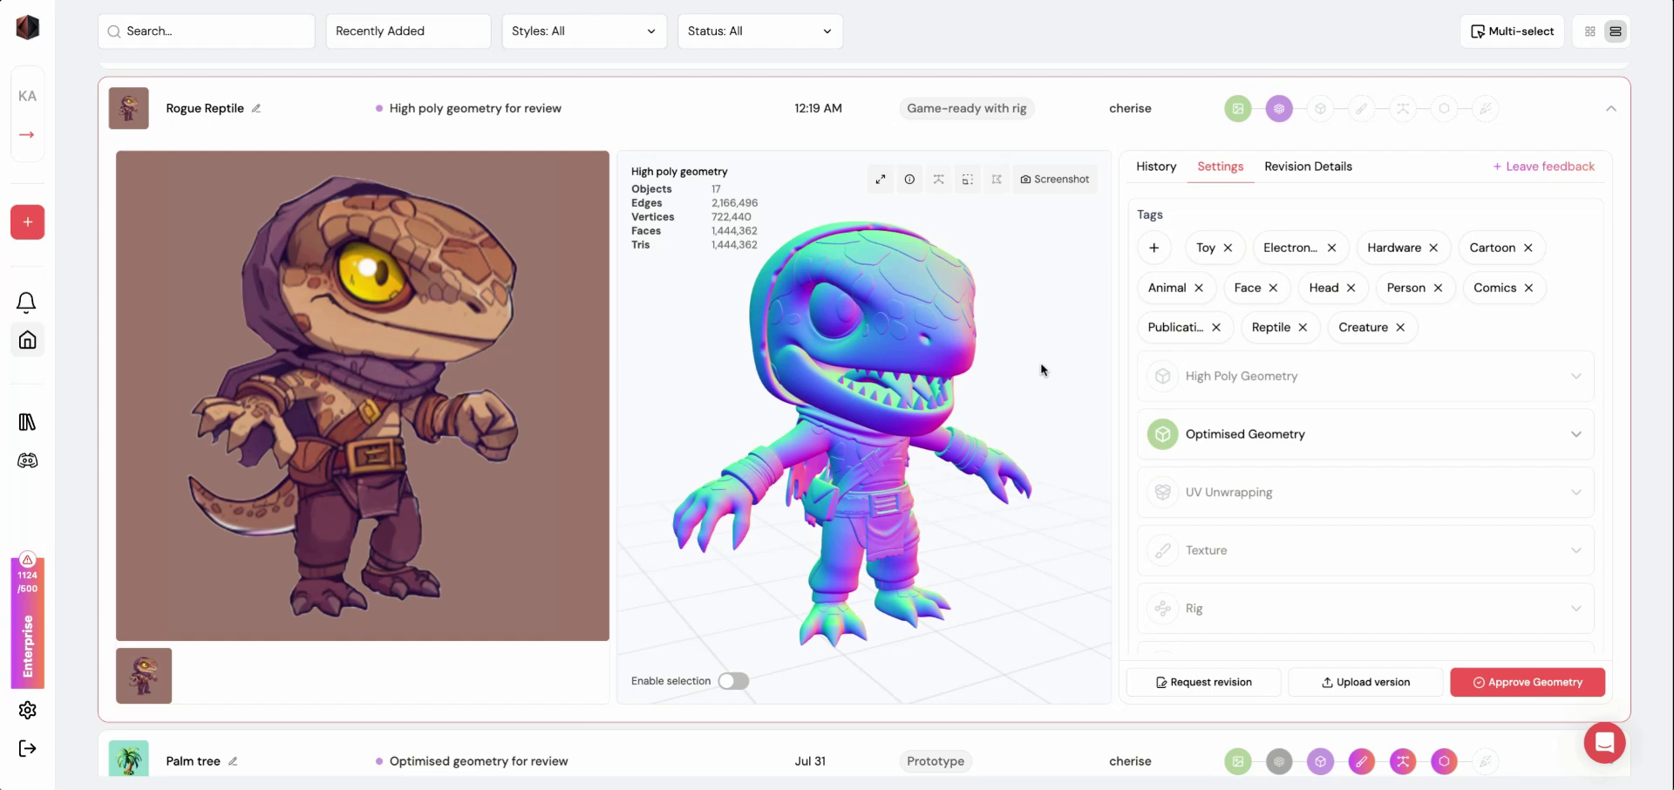
Enable selection and select the hood, strap and small waist piece meshes.
{"action": "left_click", "coordinate": [727, 681]}
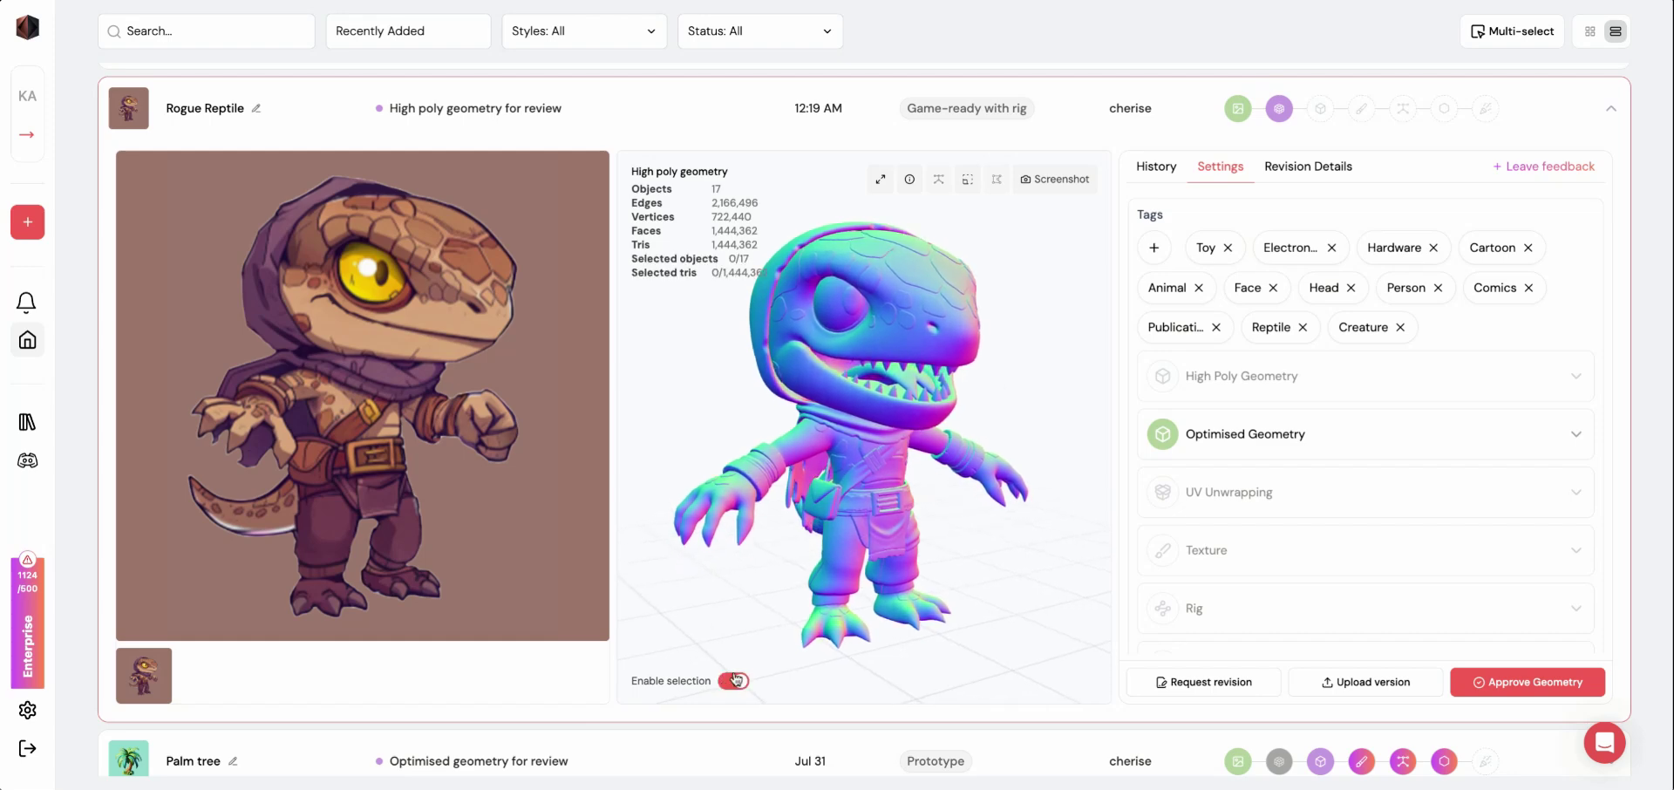
{"action": "left_click", "coordinate": [758, 342]}
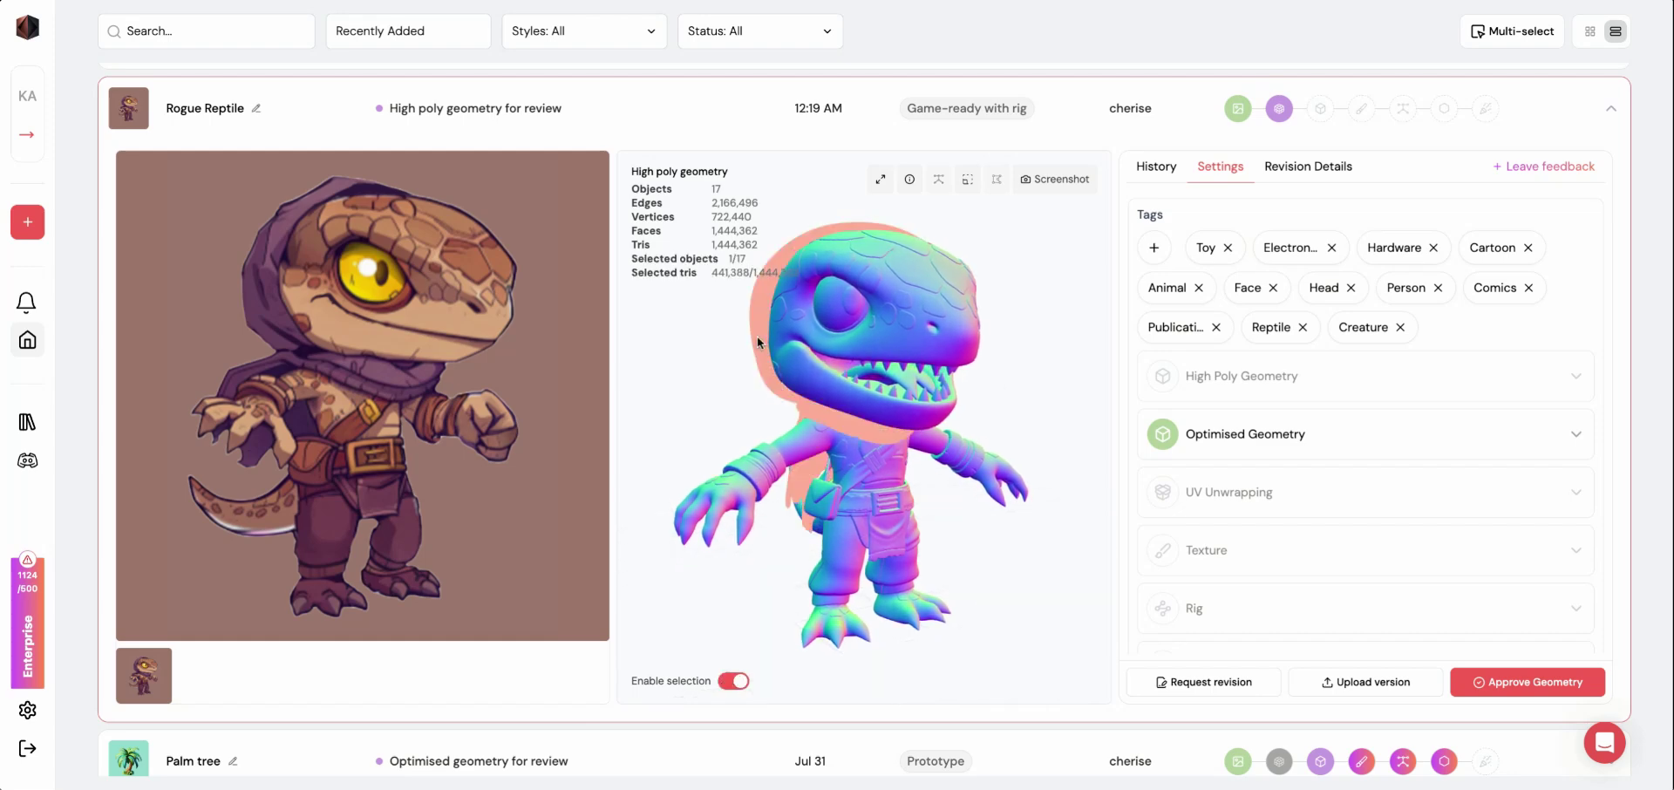
{"action": "left_click", "coordinate": [859, 478], "text": "shift"}
{"action": "left_click", "coordinate": [817, 518], "text": "shift"}
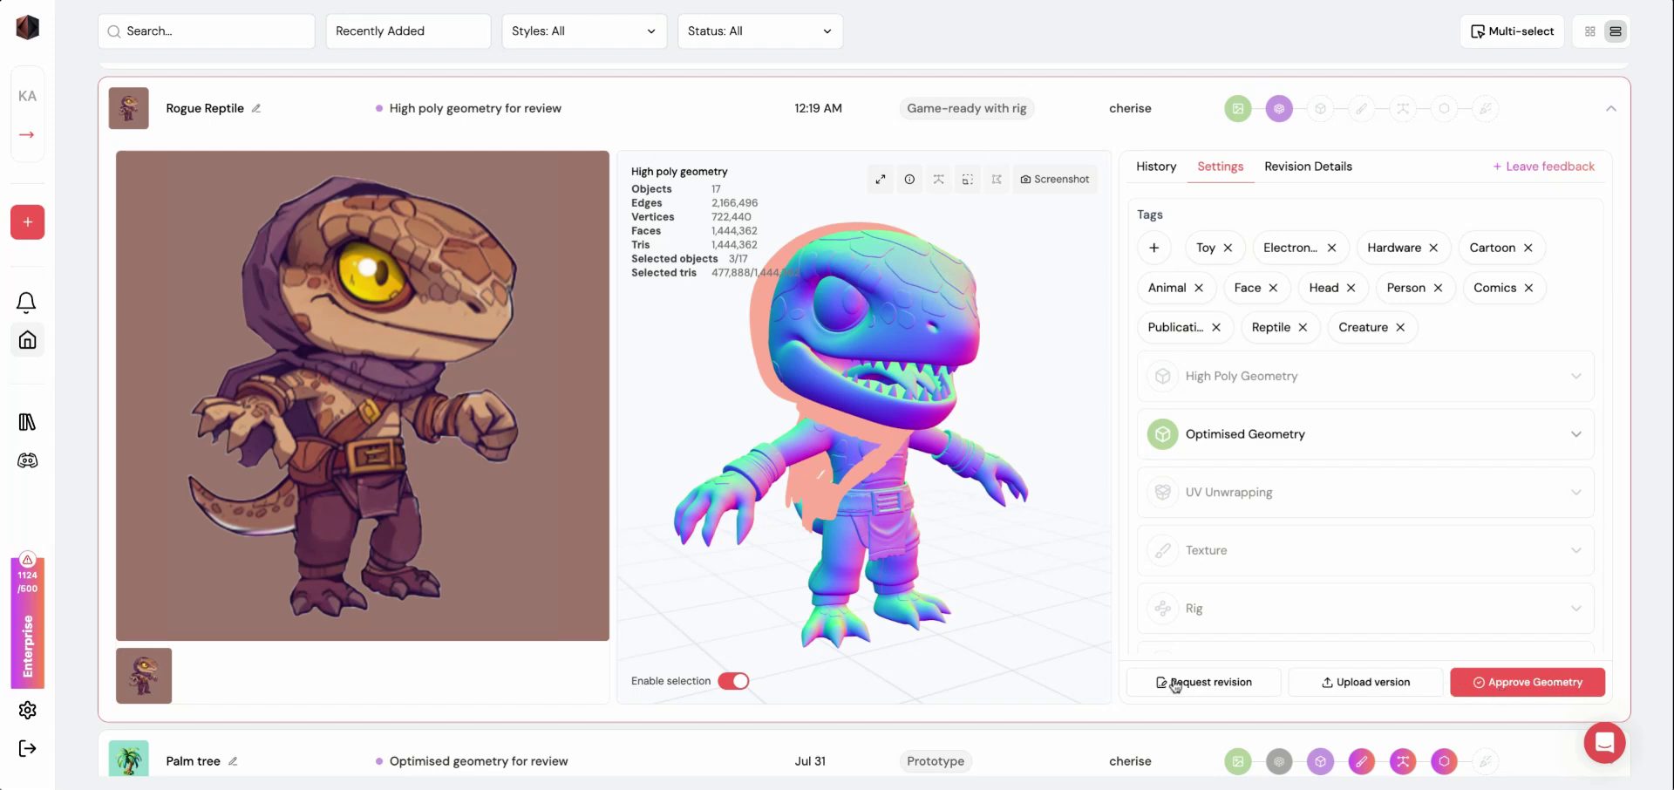
{"action": "scroll", "coordinate": [669, 181], "scroll_direction": "down", "scroll_amount": 1}
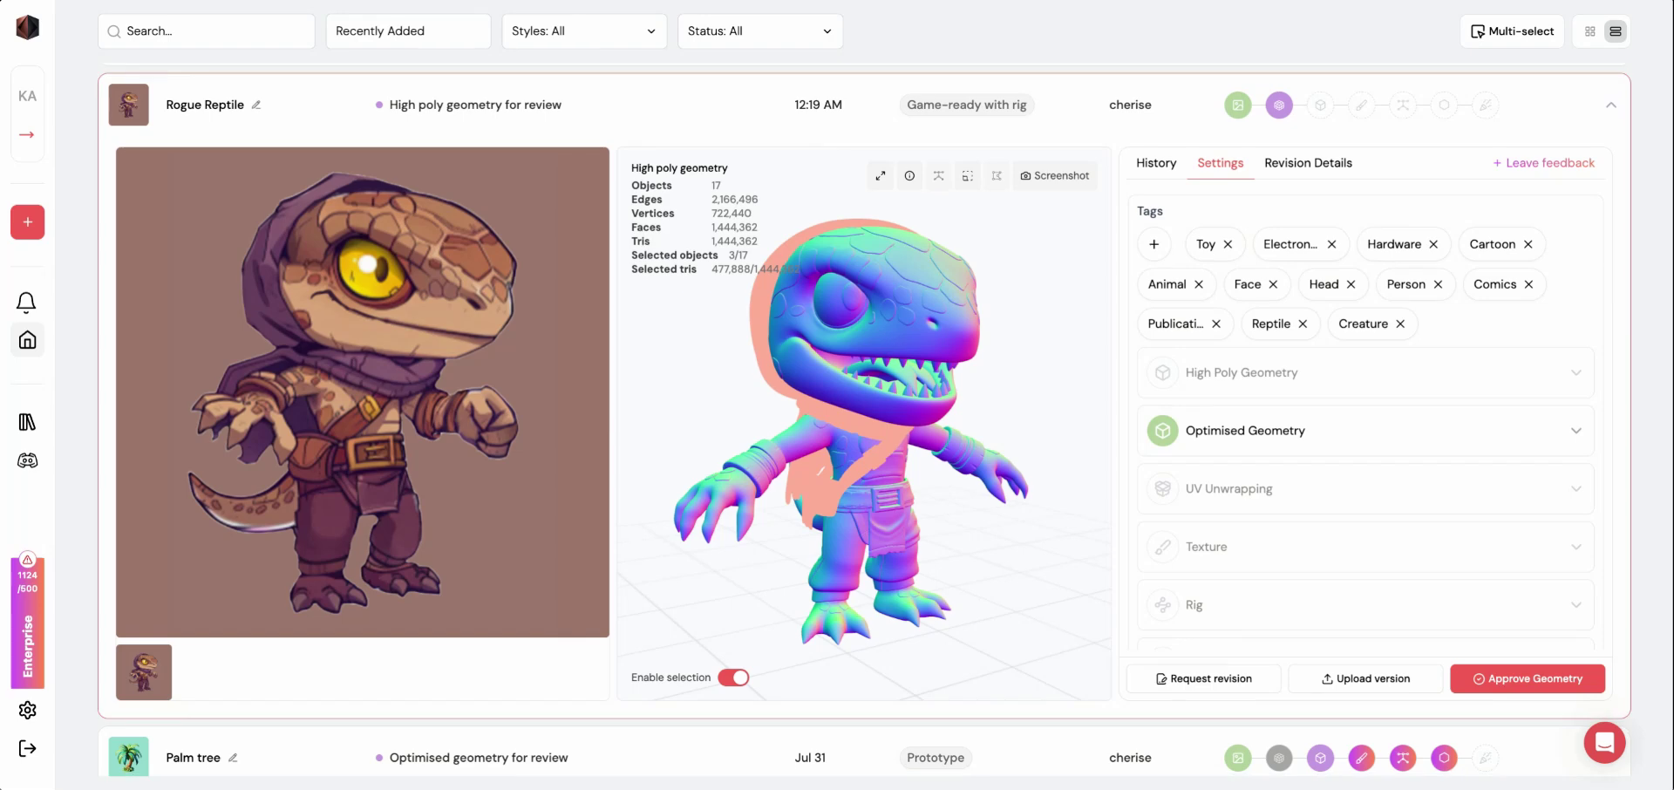
{"action": "left_click", "coordinate": [1446, 430]}
{"action": "scroll", "coordinate": [1447, 430], "scroll_direction": "down", "scroll_amount": 3}
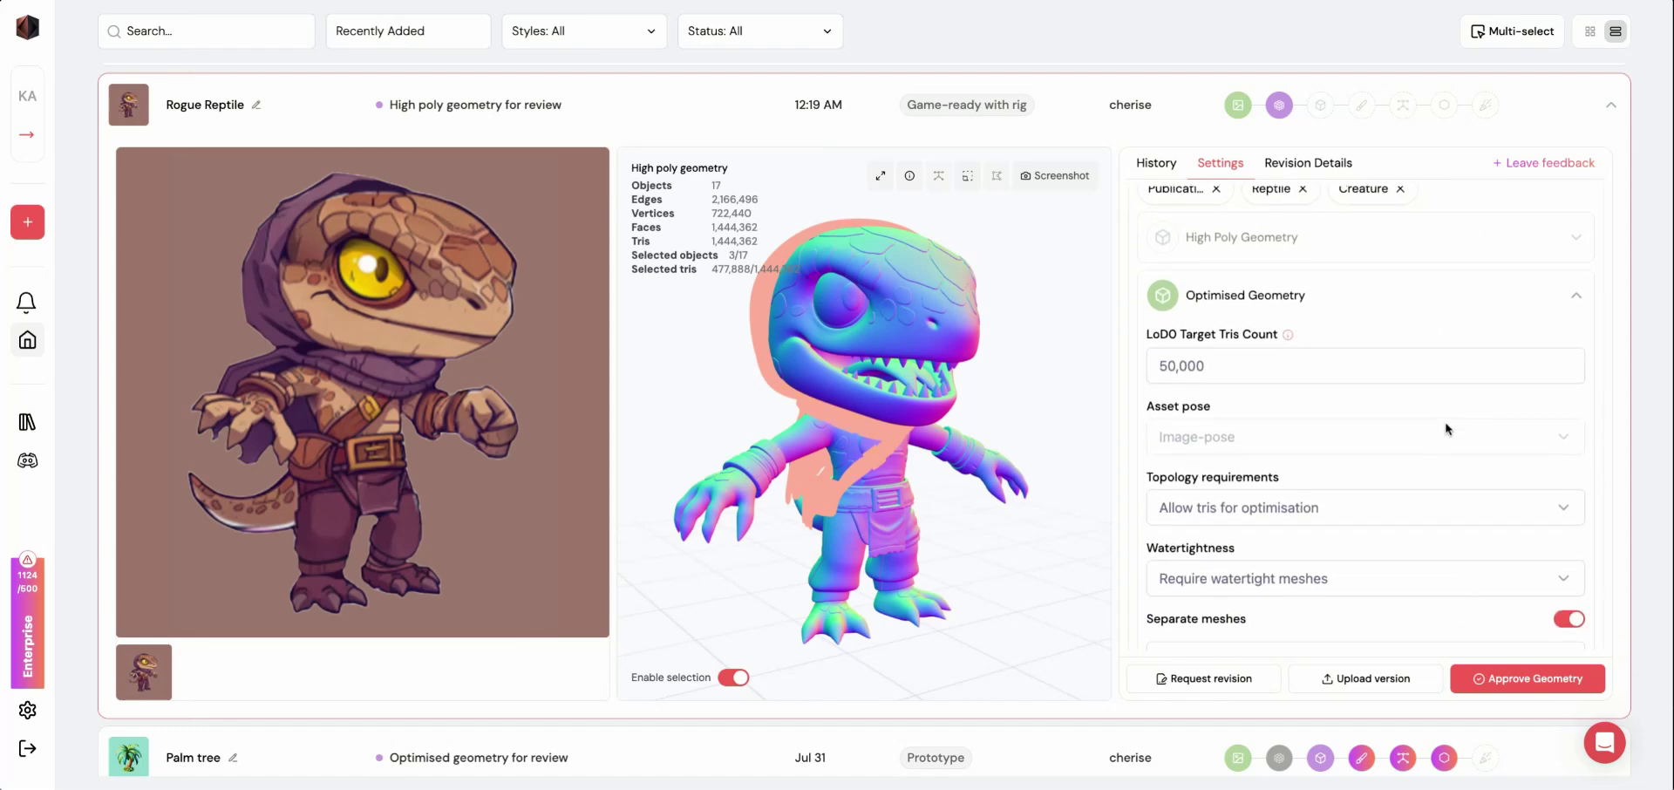
{"action": "scroll", "coordinate": [1448, 427], "scroll_direction": "down", "scroll_amount": 1}
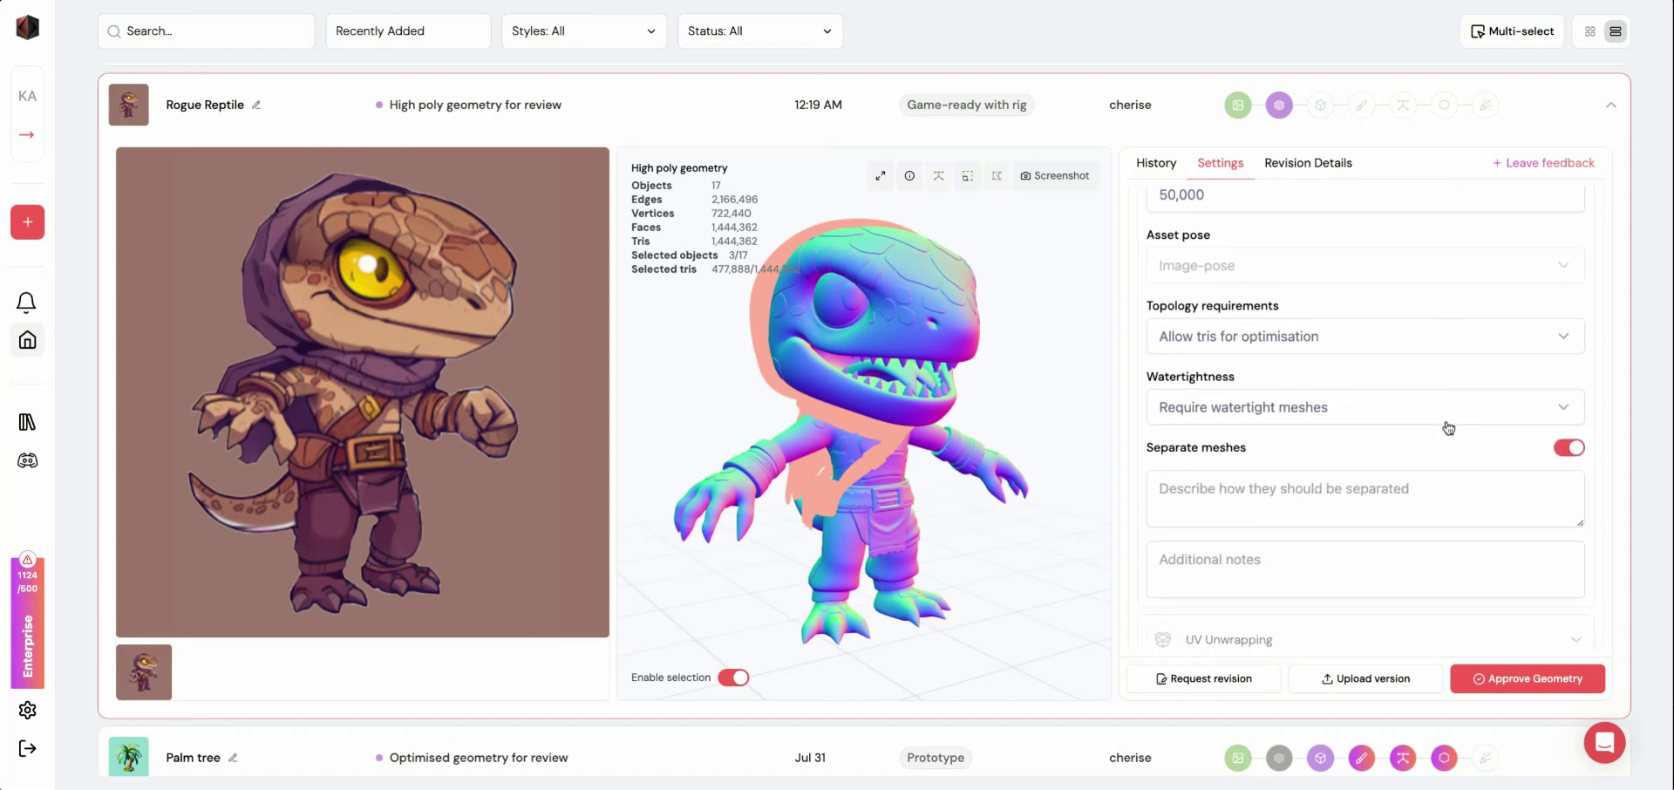
{"action": "scroll", "coordinate": [1430, 410], "scroll_direction": "up", "scroll_amount": 5}
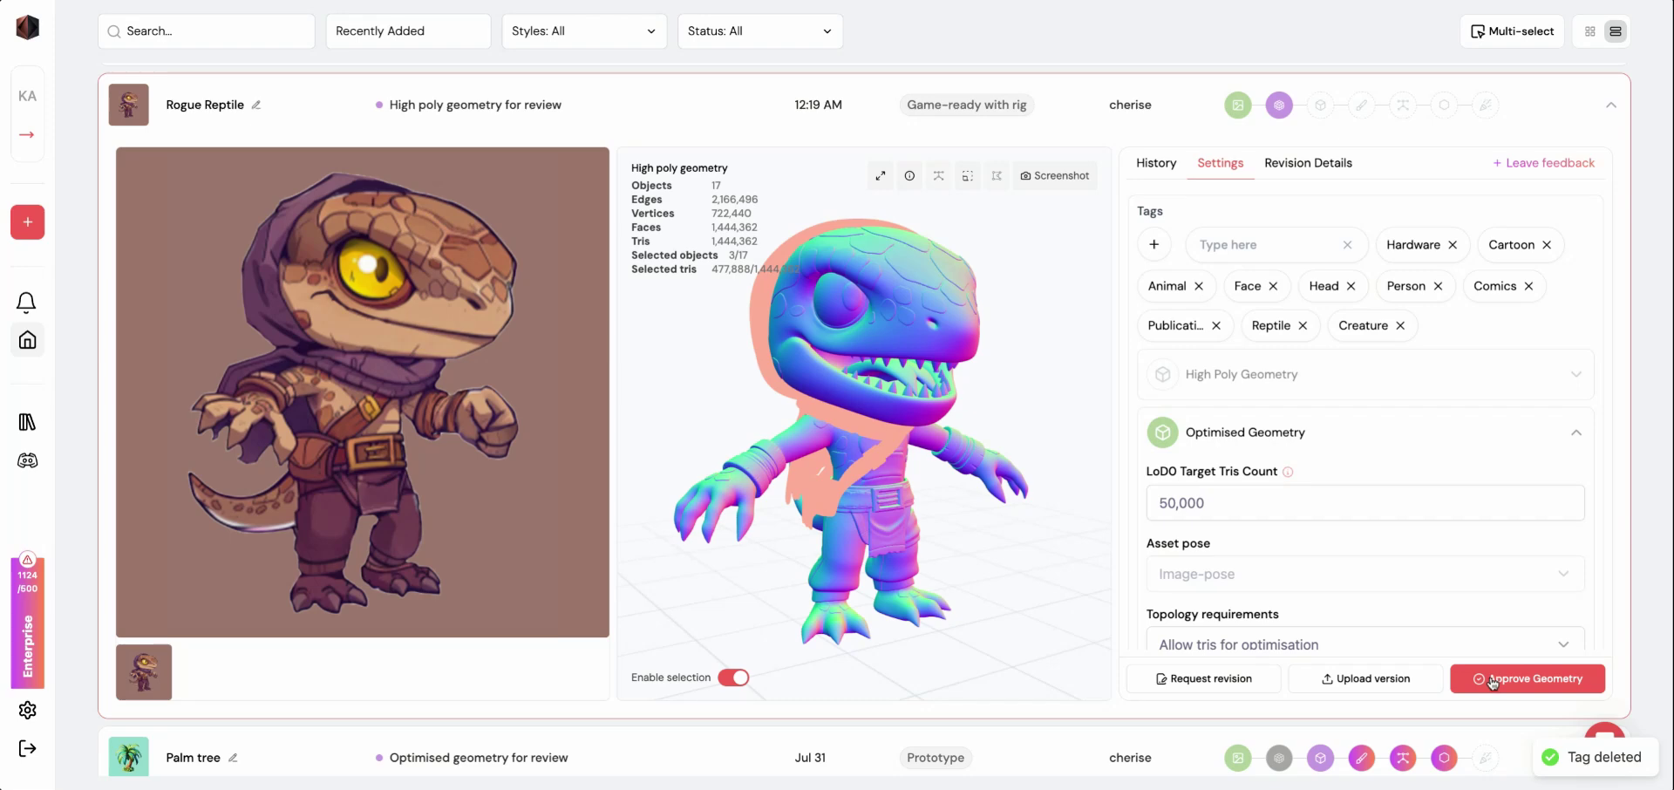
{"action": "left_click", "coordinate": [1497, 681]}
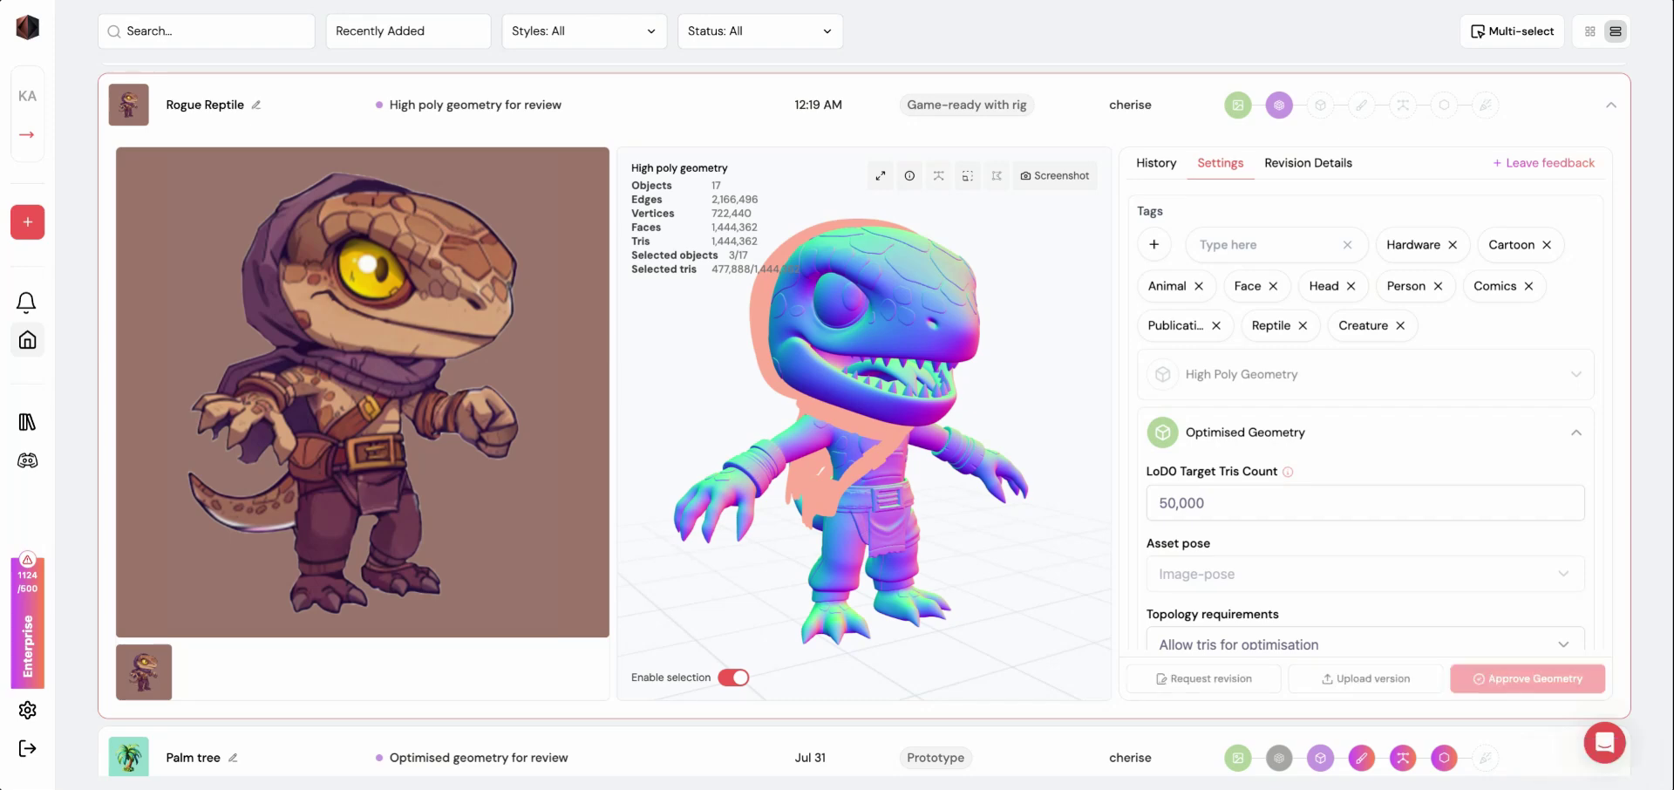
{"action": "left_click", "coordinate": [1307, 702]}
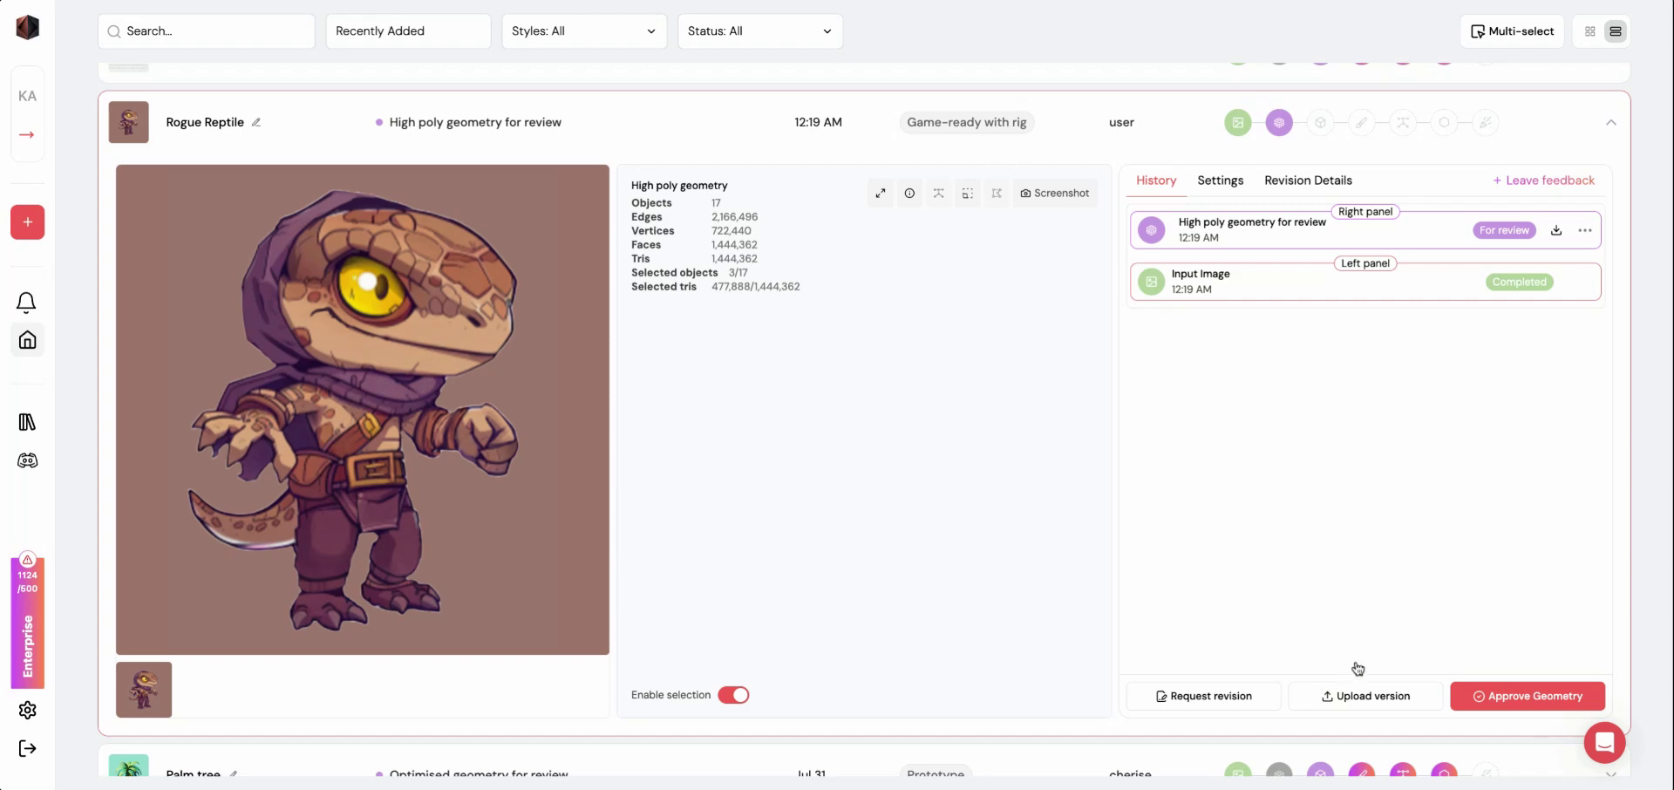
Approve the high poly geometry and orbit the resulting optimised reptile mesh.
{"action": "left_click", "coordinate": [1517, 696]}
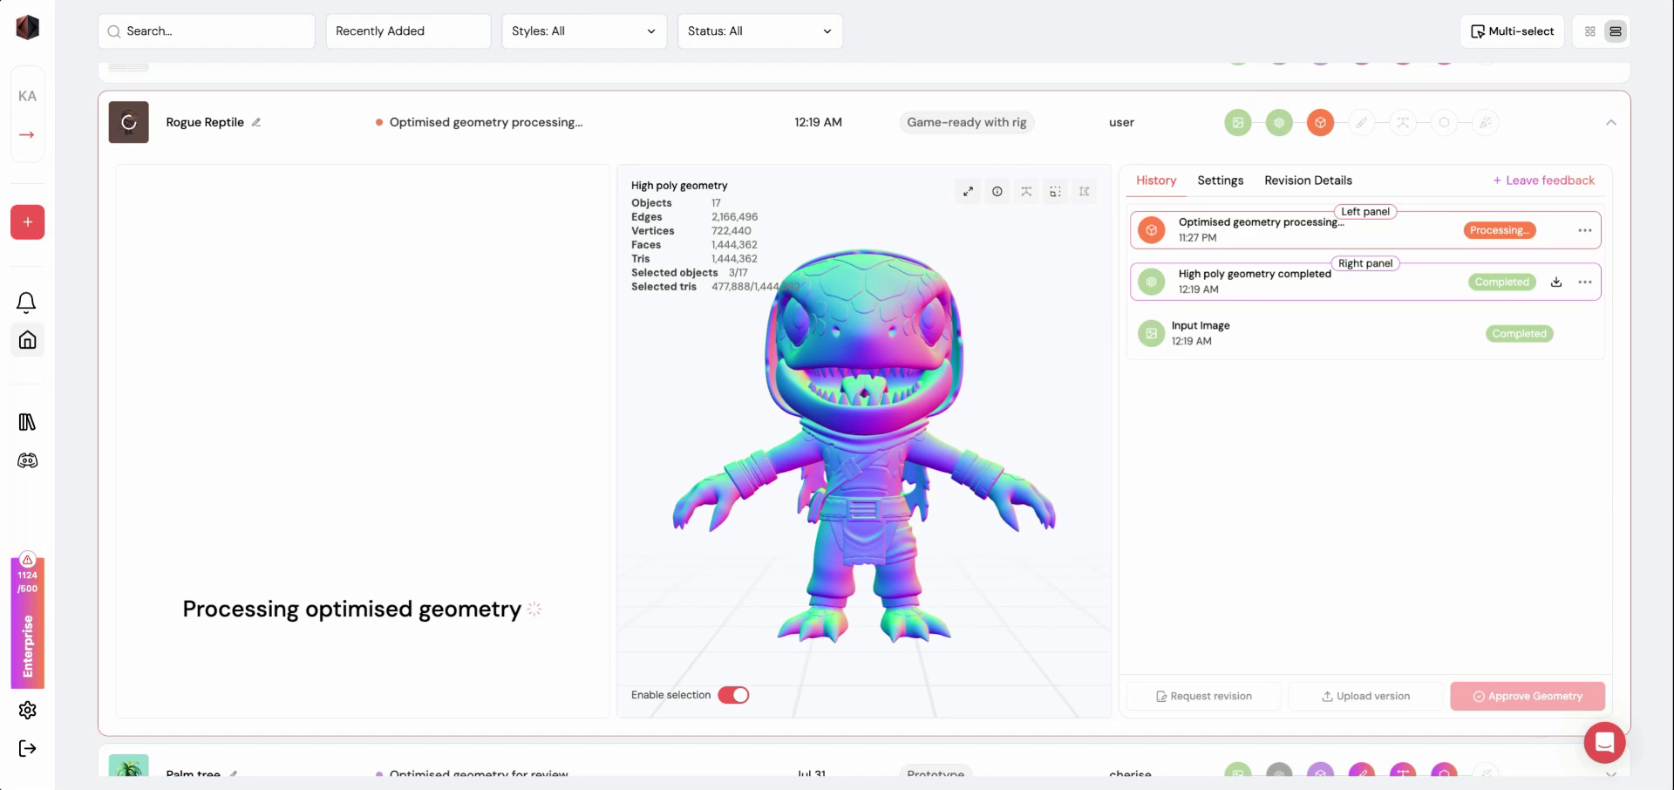
{"action": "left_click", "coordinate": [733, 695]}
{"action": "left_click_drag", "start_coordinate": [837, 515], "coordinate": [966, 535]}
Display the optimised mesh as a wireframe from a three-quarter view.
{"action": "scroll", "coordinate": [958, 521], "scroll_direction": "up", "scroll_amount": 4}
{"action": "left_click", "coordinate": [967, 179]}
{"action": "left_click_drag", "start_coordinate": [1018, 356], "coordinate": [1003, 392]}
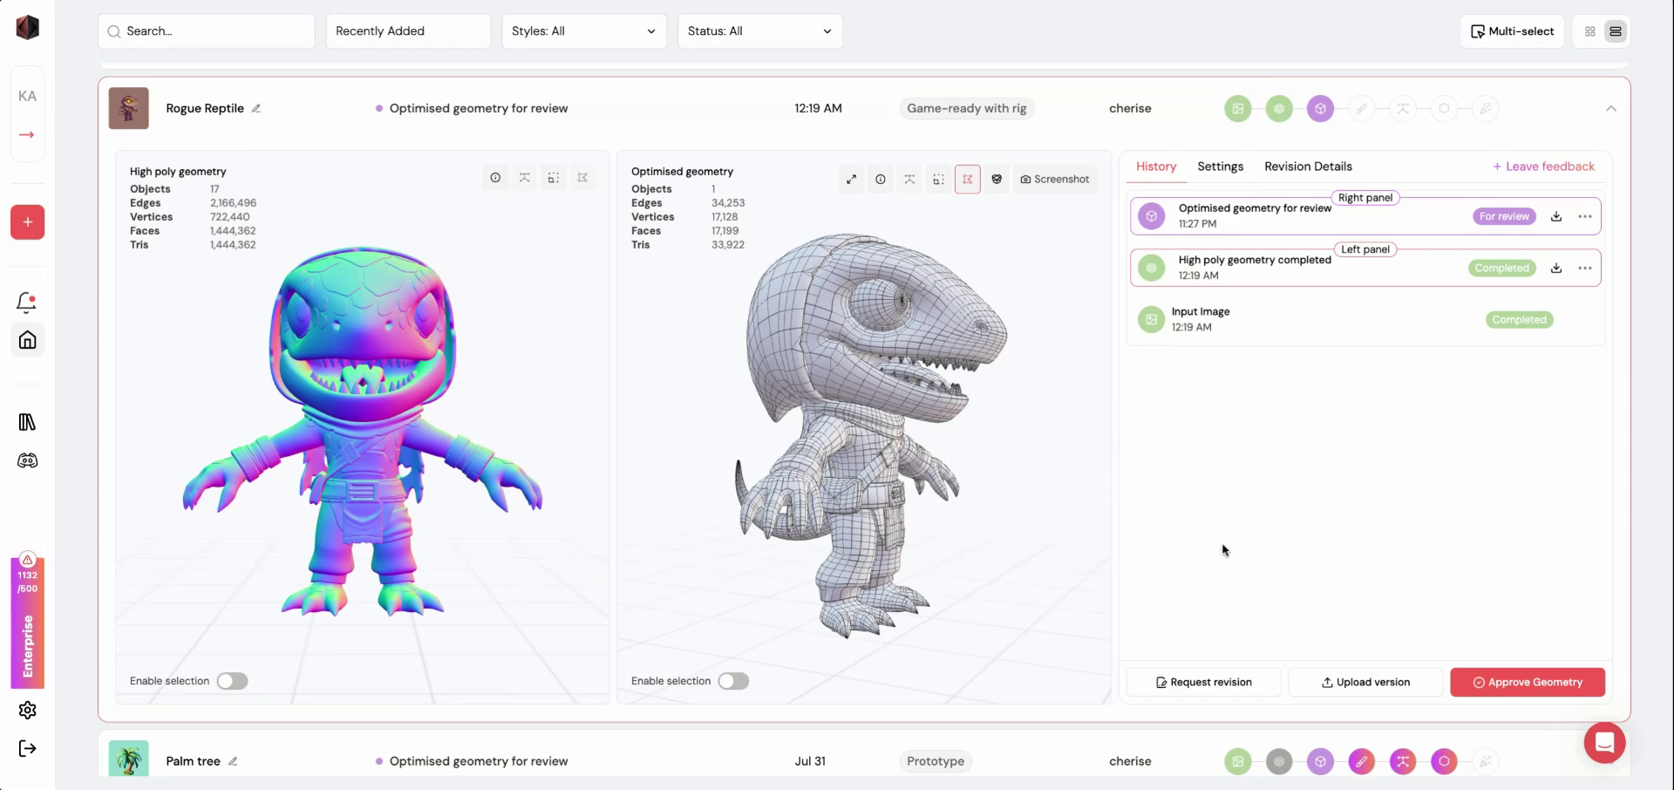
{"action": "left_click", "coordinate": [1354, 691]}
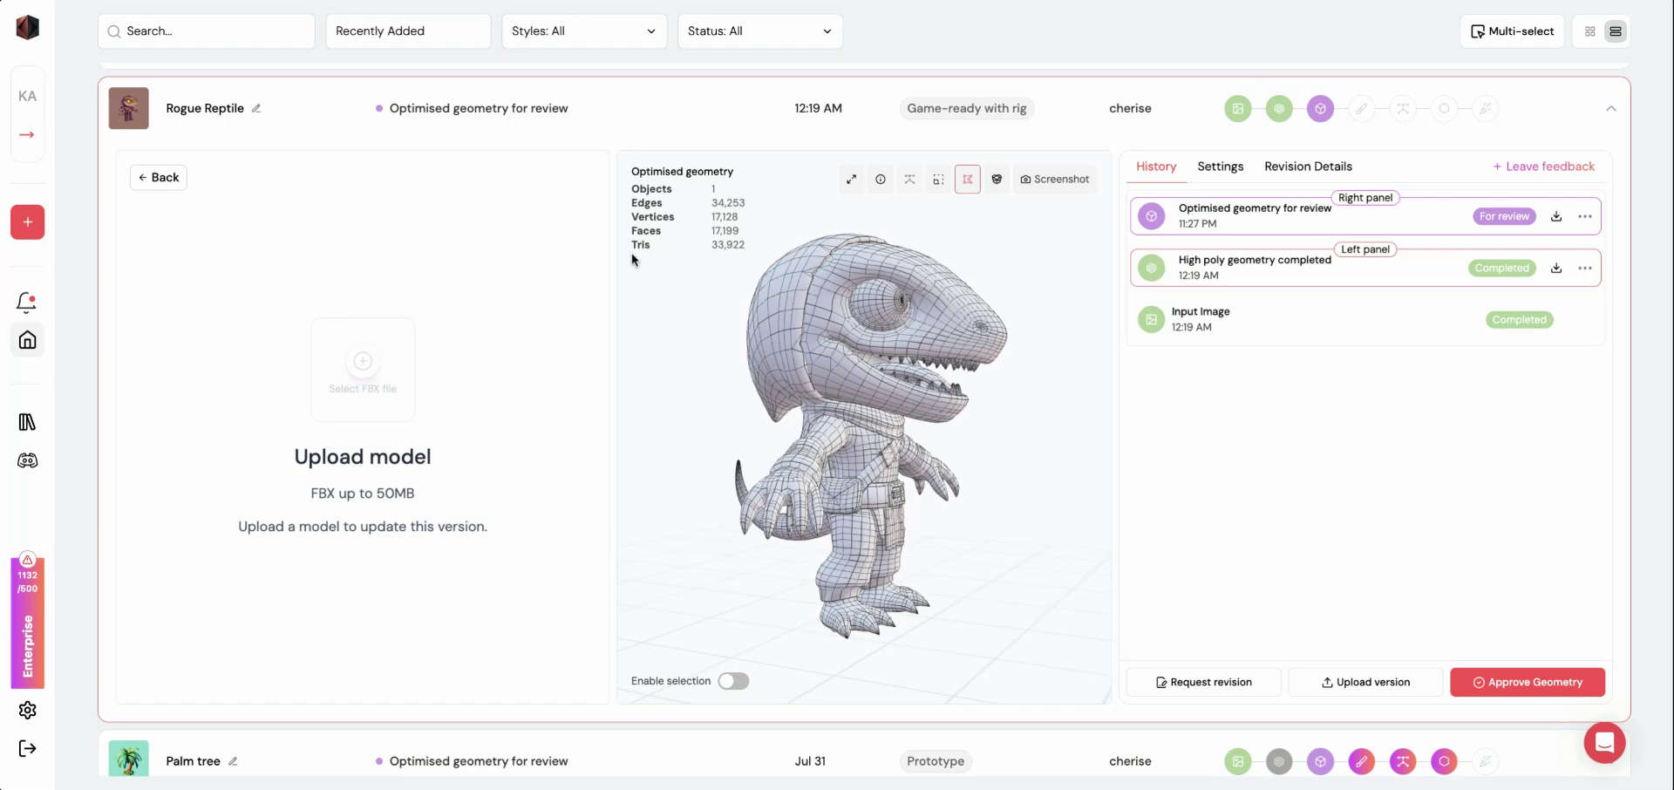
{"action": "key", "text": "ctrl+r"}
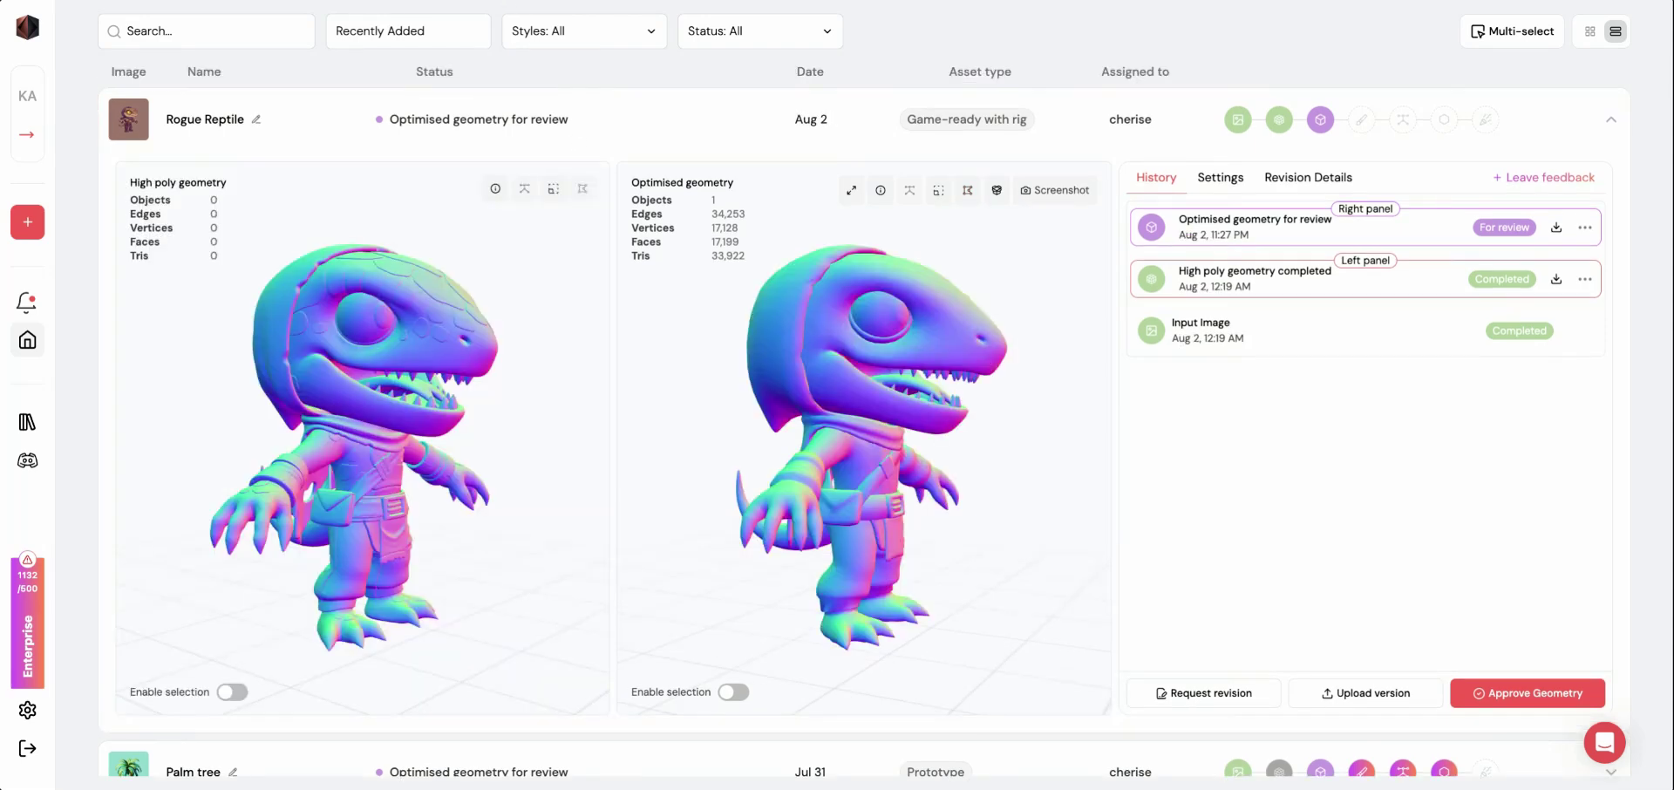
{"action": "left_click_drag", "start_coordinate": [1023, 413], "coordinate": [942, 408]}
{"action": "left_click", "coordinate": [967, 190]}
{"action": "left_click_drag", "start_coordinate": [1003, 248], "coordinate": [665, 404]}
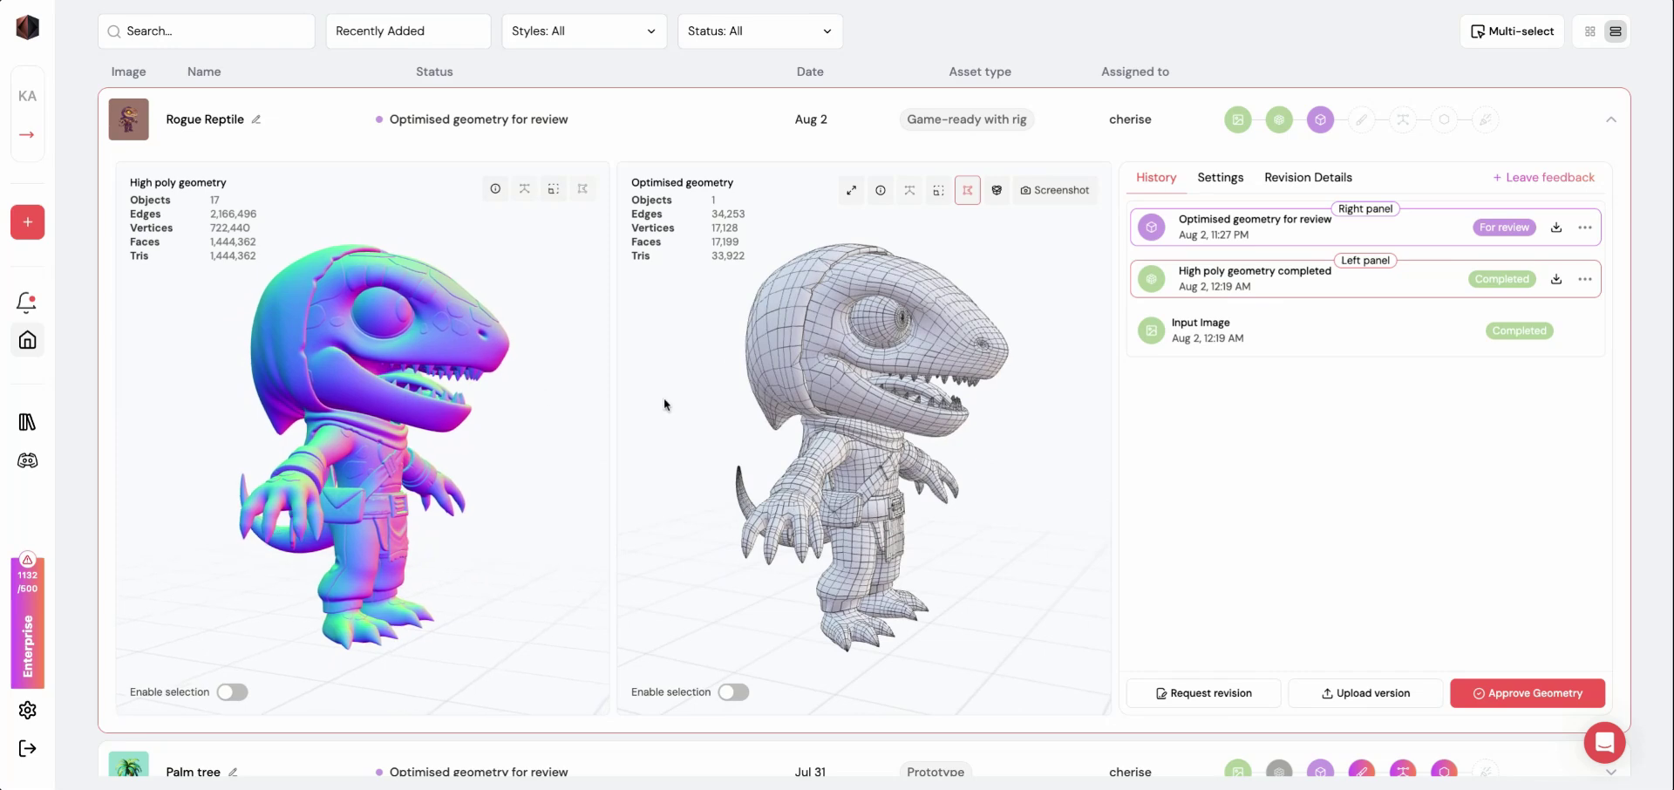
Approve the optimised geometry and orbit the textured reptile to see its tail and back.
{"action": "left_click", "coordinate": [1516, 700]}
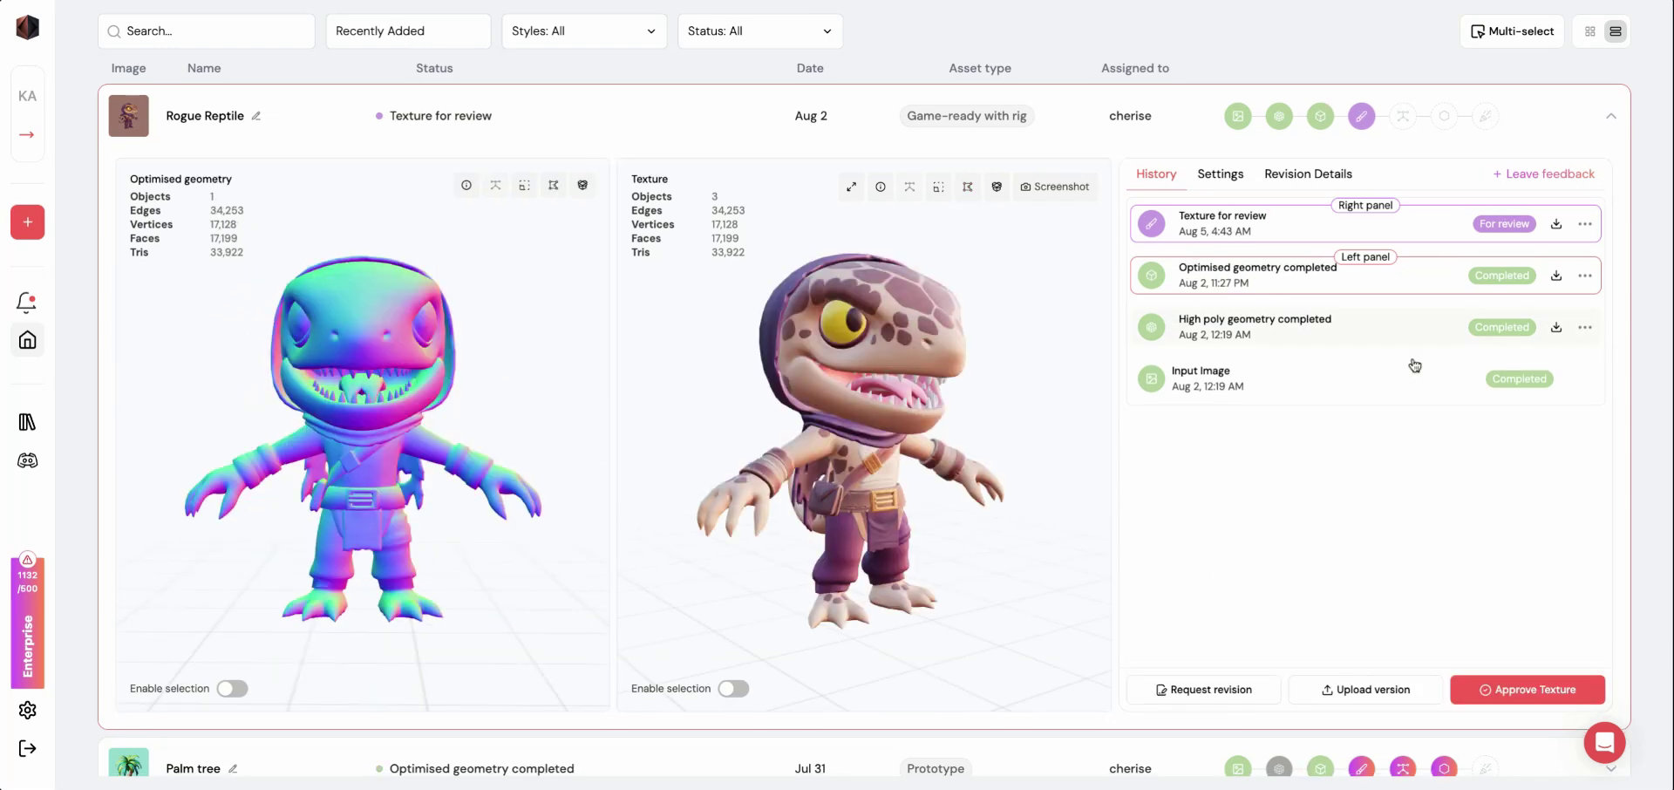
{"action": "left_click_drag", "start_coordinate": [1051, 490], "coordinate": [918, 491]}
{"action": "left_click_drag", "start_coordinate": [1047, 481], "coordinate": [816, 483]}
Show the UV layout and view the base color, emissive and normal maps, ending on base color.
{"action": "left_click", "coordinate": [997, 186]}
{"action": "left_click", "coordinate": [263, 643]}
{"action": "left_click", "coordinate": [320, 650]}
{"action": "left_click", "coordinate": [397, 649]}
{"action": "left_click", "coordinate": [493, 650]}
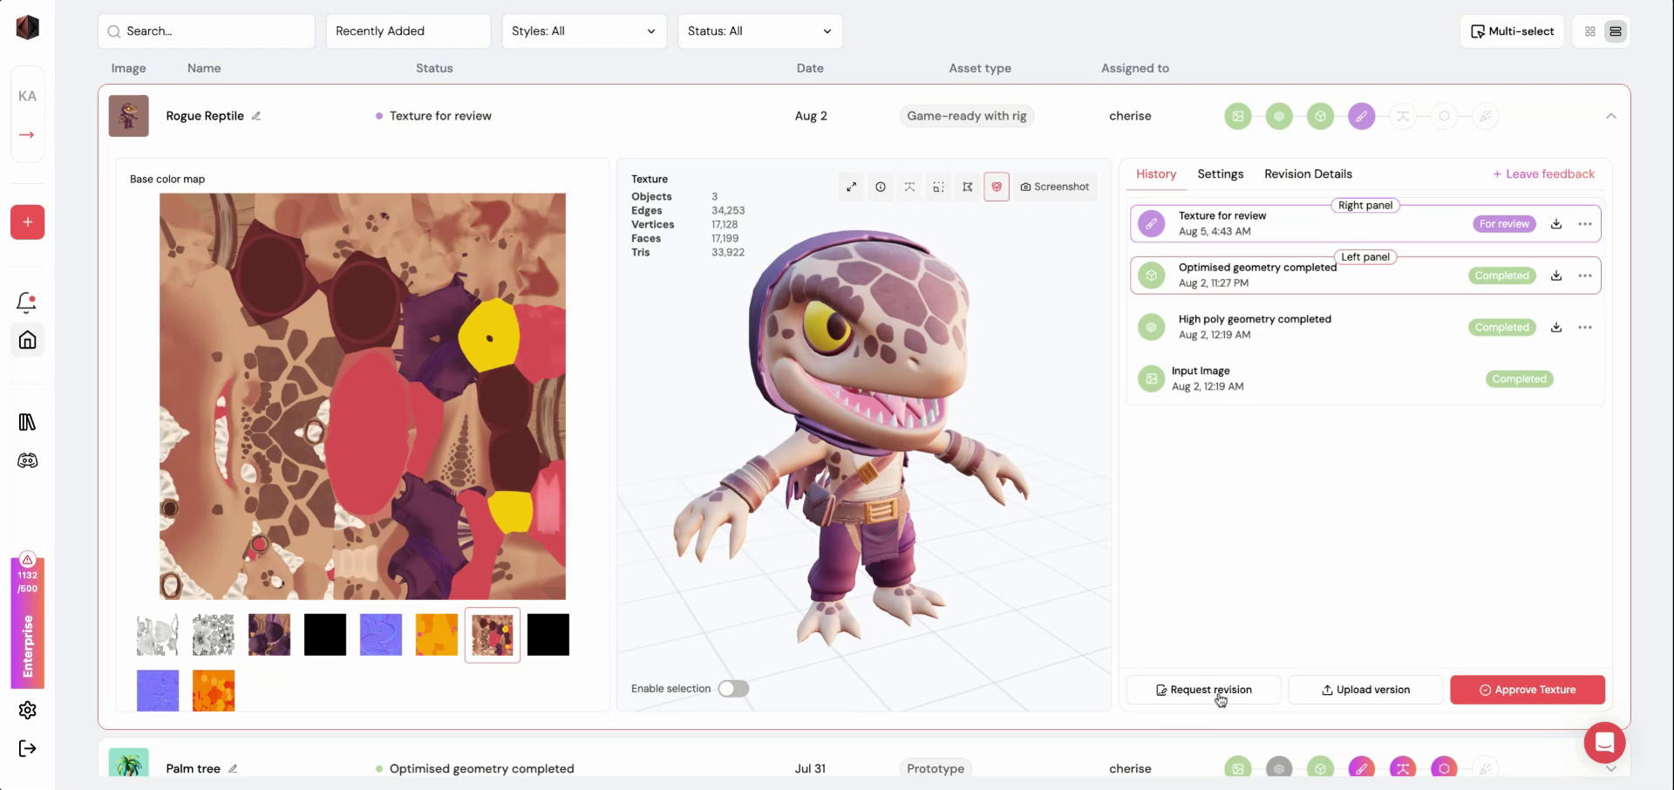
Start a texture revision request and circle the reptile's head with the Red Pencil.
{"action": "left_click", "coordinate": [1057, 186]}
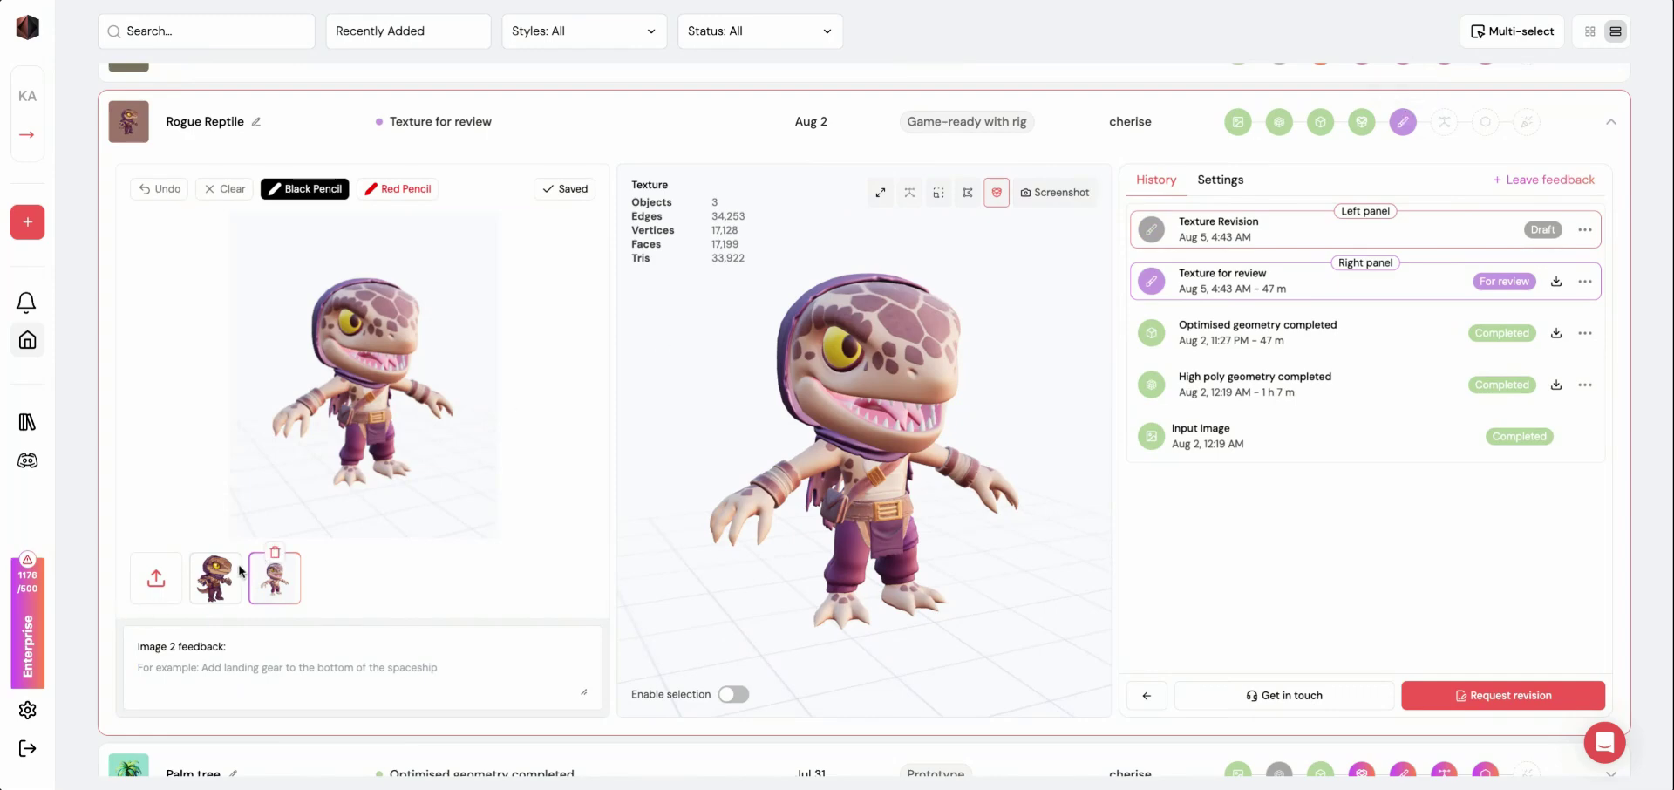
{"action": "mouse_move", "coordinate": [288, 582]}
{"action": "left_click", "coordinate": [391, 189]}
{"action": "mouse_move", "coordinate": [421, 273]}
{"action": "left_mouse_down"}
{"action": "mouse_move", "coordinate": [377, 333]}
{"action": "mouse_move", "coordinate": [414, 336]}
{"action": "mouse_move", "coordinate": [452, 288]}
{"action": "mouse_move", "coordinate": [426, 265]}
{"action": "left_mouse_up"}
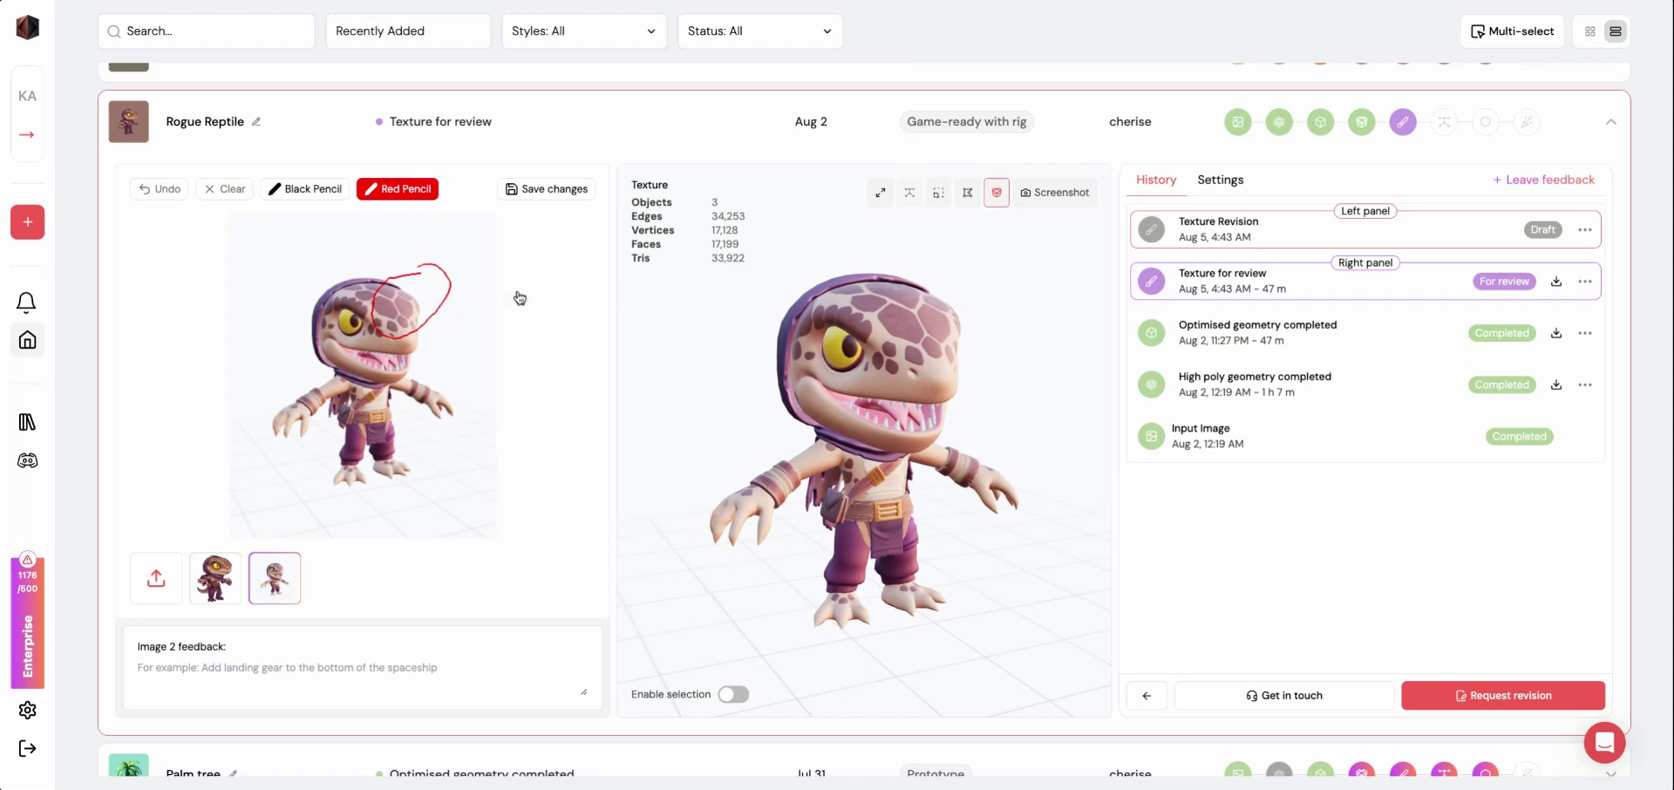
Capture a back-view screenshot and begin typing feedback ('Cha…') for Image 3.
{"action": "left_click_drag", "start_coordinate": [791, 426], "coordinate": [947, 319]}
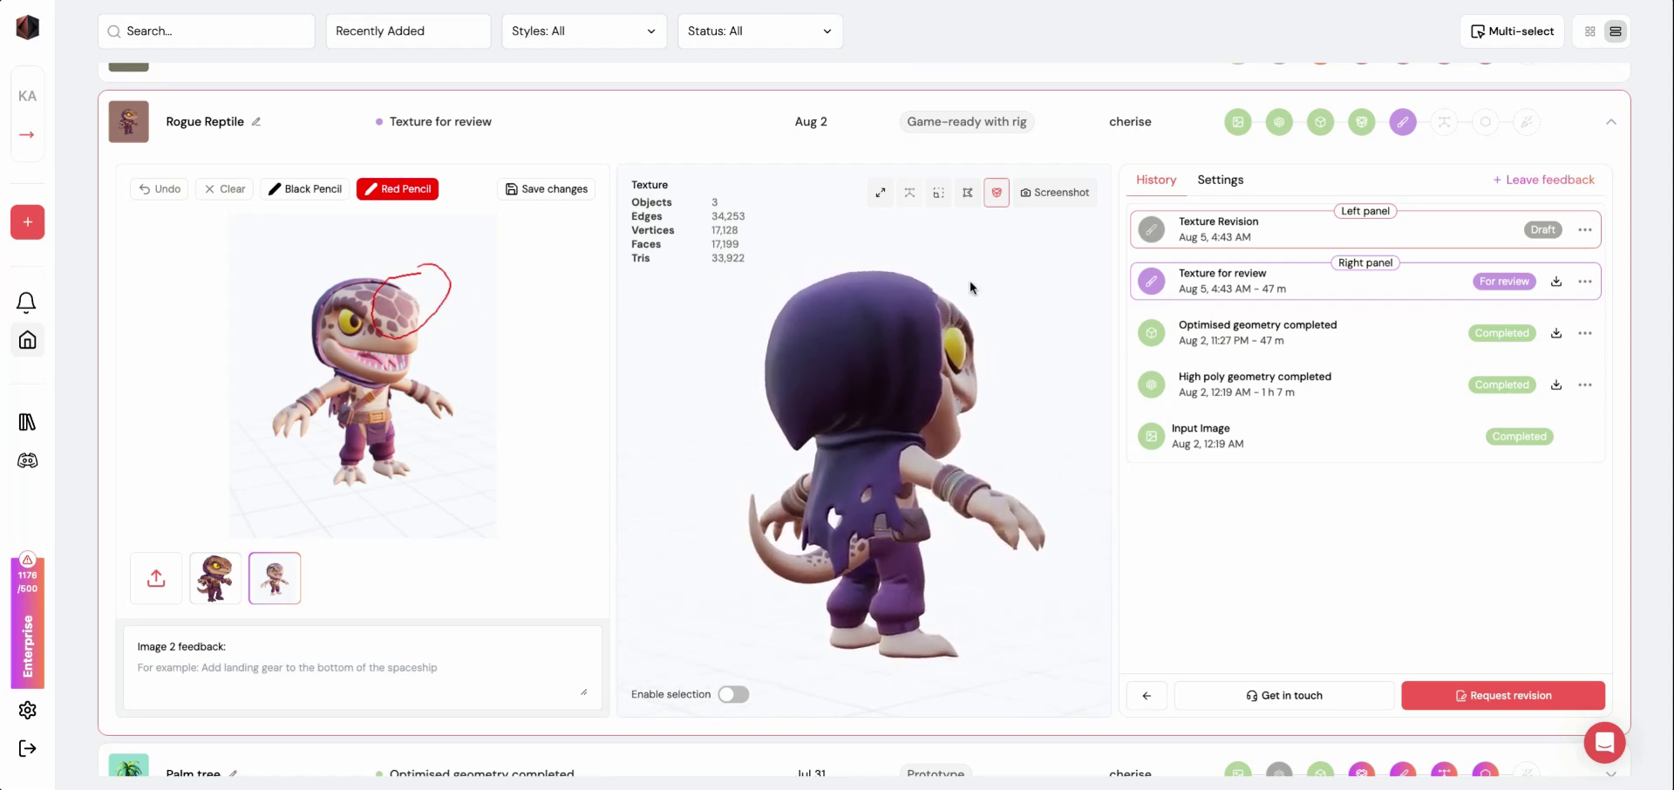
{"action": "left_click", "coordinate": [1067, 186]}
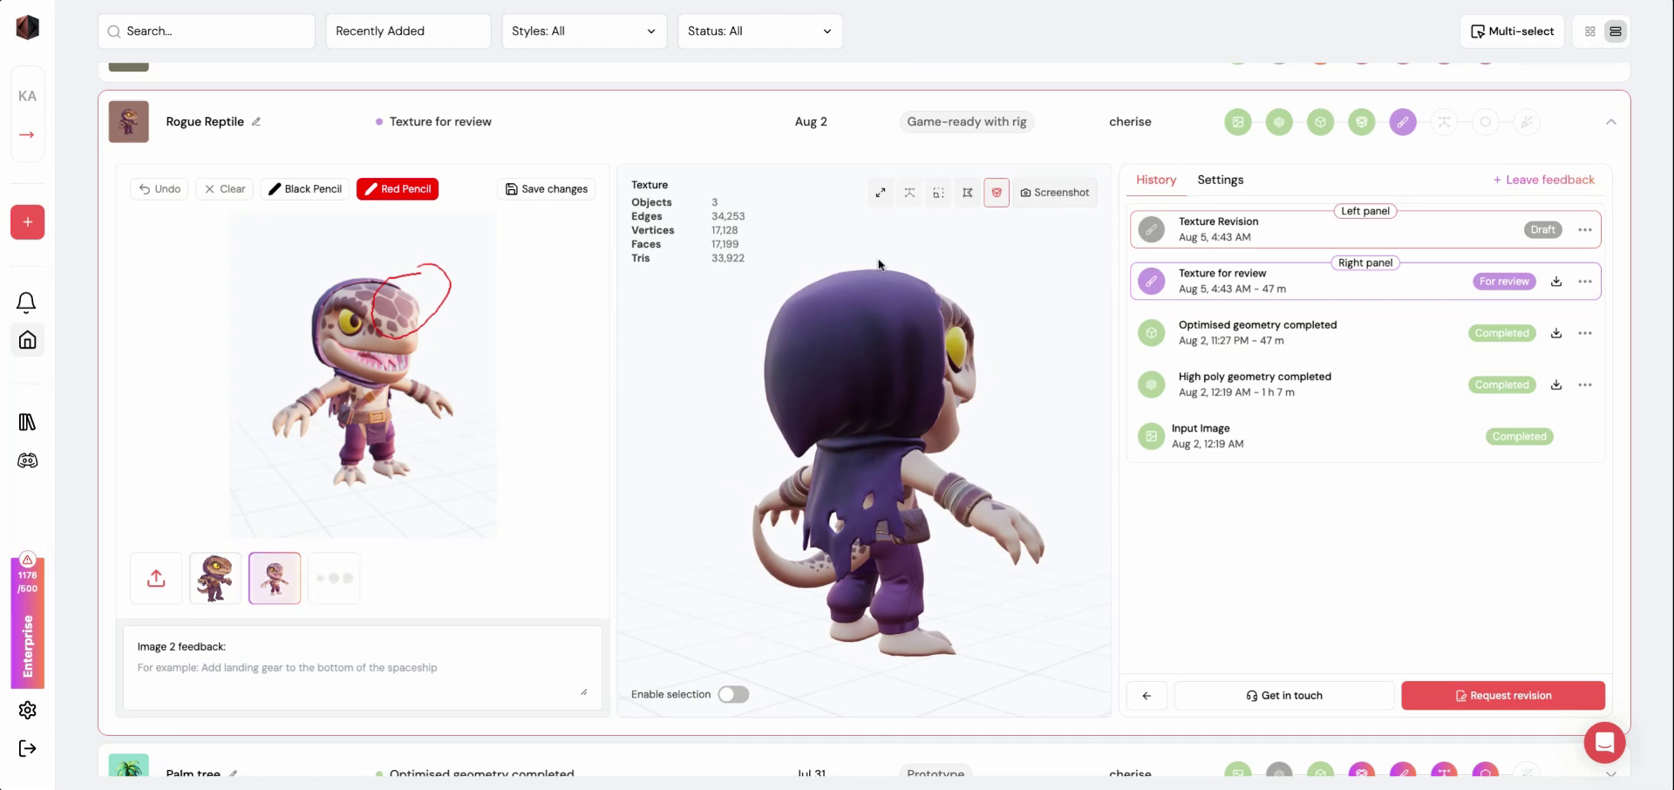
{"action": "scroll", "coordinate": [346, 586], "scroll_direction": "down", "scroll_amount": 1}
{"action": "scroll", "coordinate": [391, 660], "scroll_direction": "up", "scroll_amount": 1}
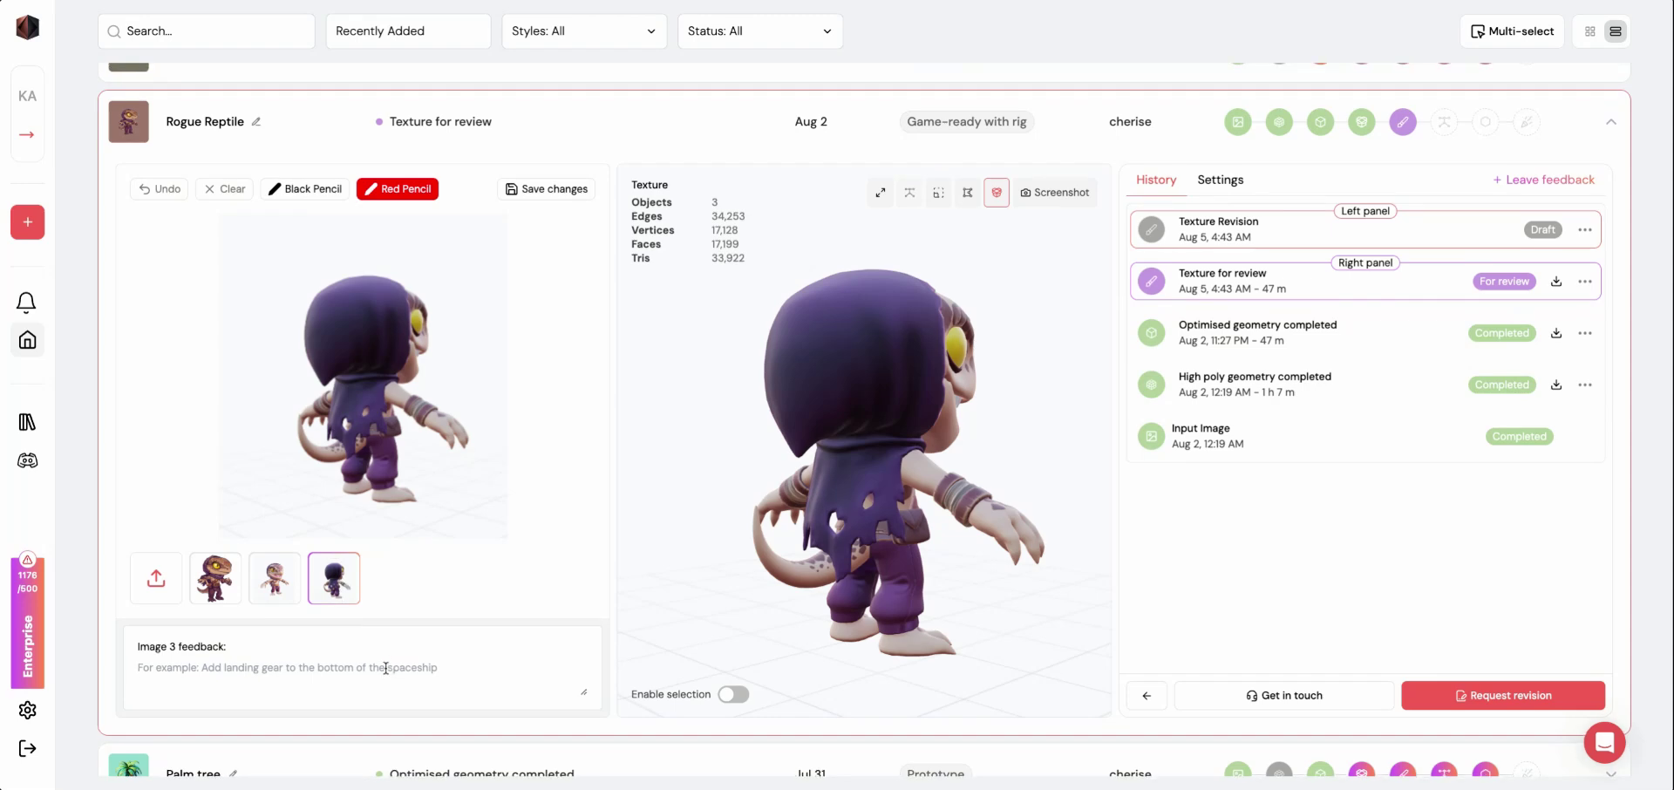
{"action": "type", "text": "Cha"}
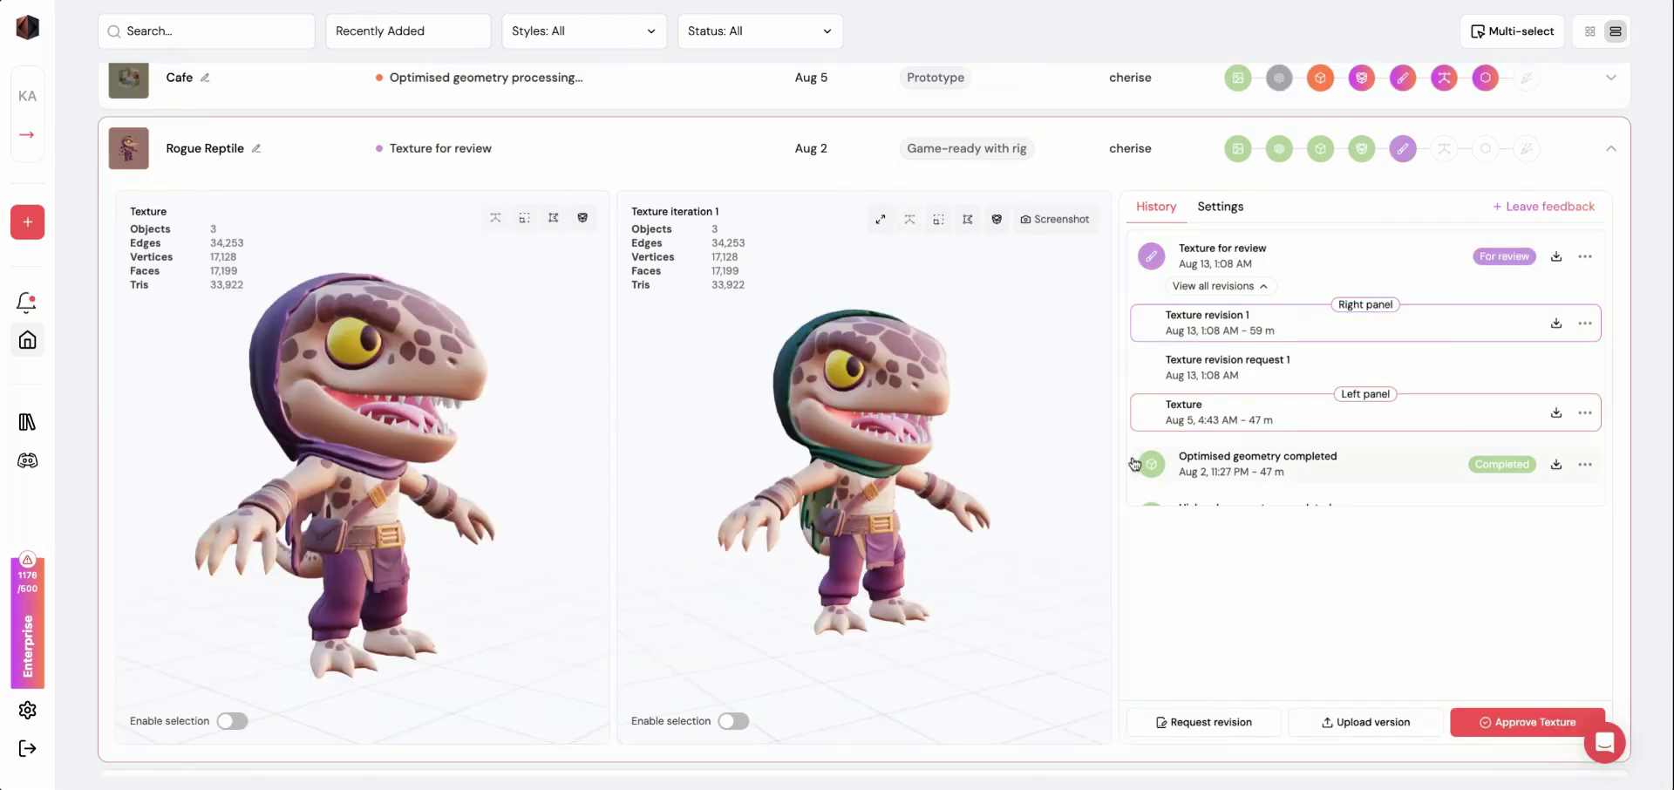
Approve the revised texture iteration, process the rig, and orbit the rigged reptile.
{"action": "left_click_drag", "start_coordinate": [787, 656], "coordinate": [868, 604]}
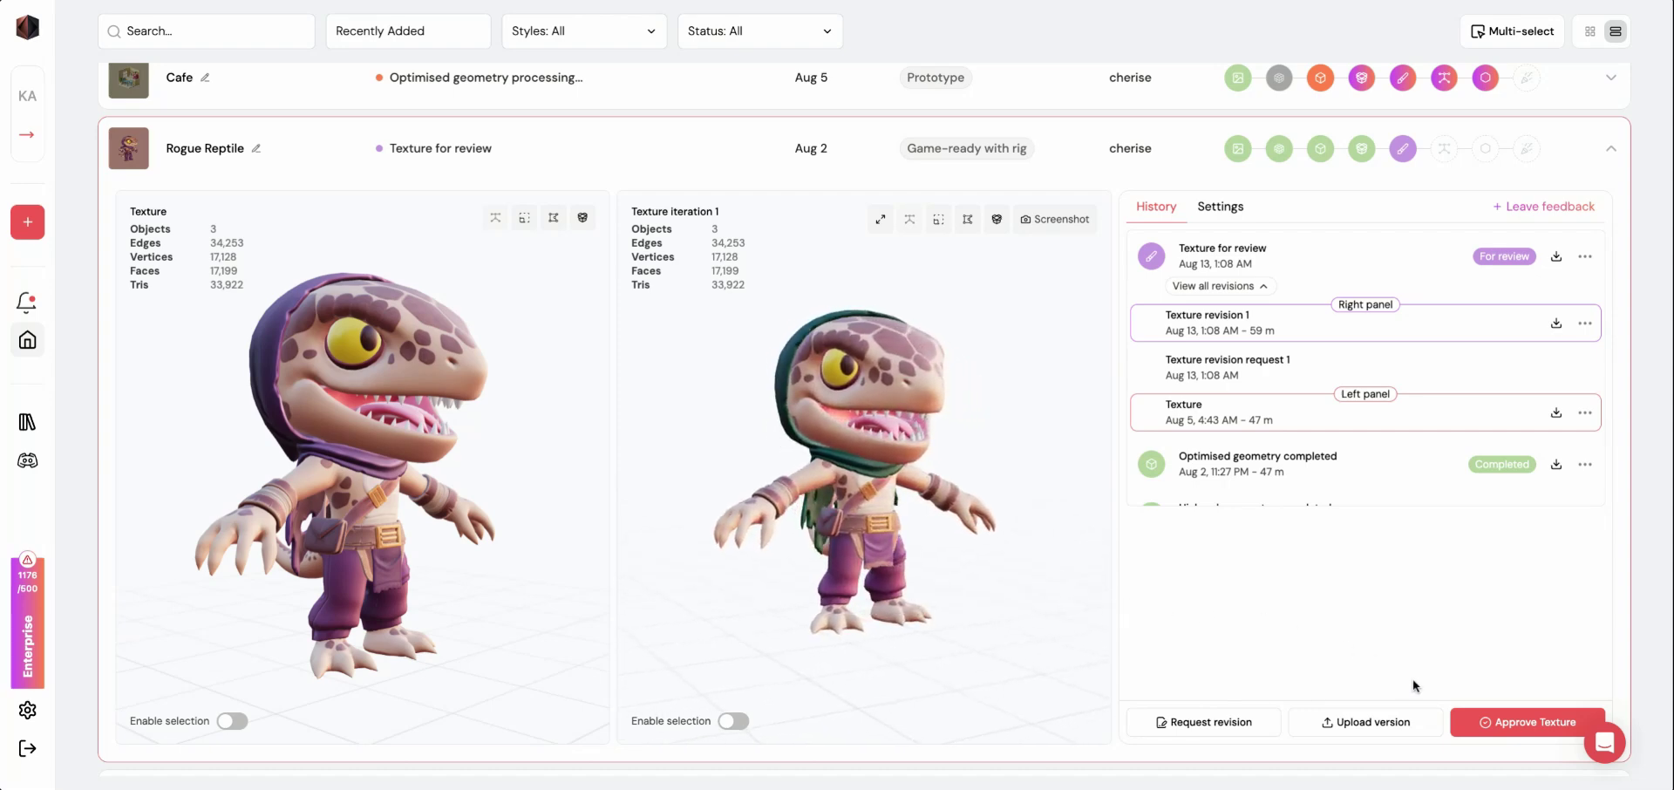
{"action": "left_click", "coordinate": [1485, 724]}
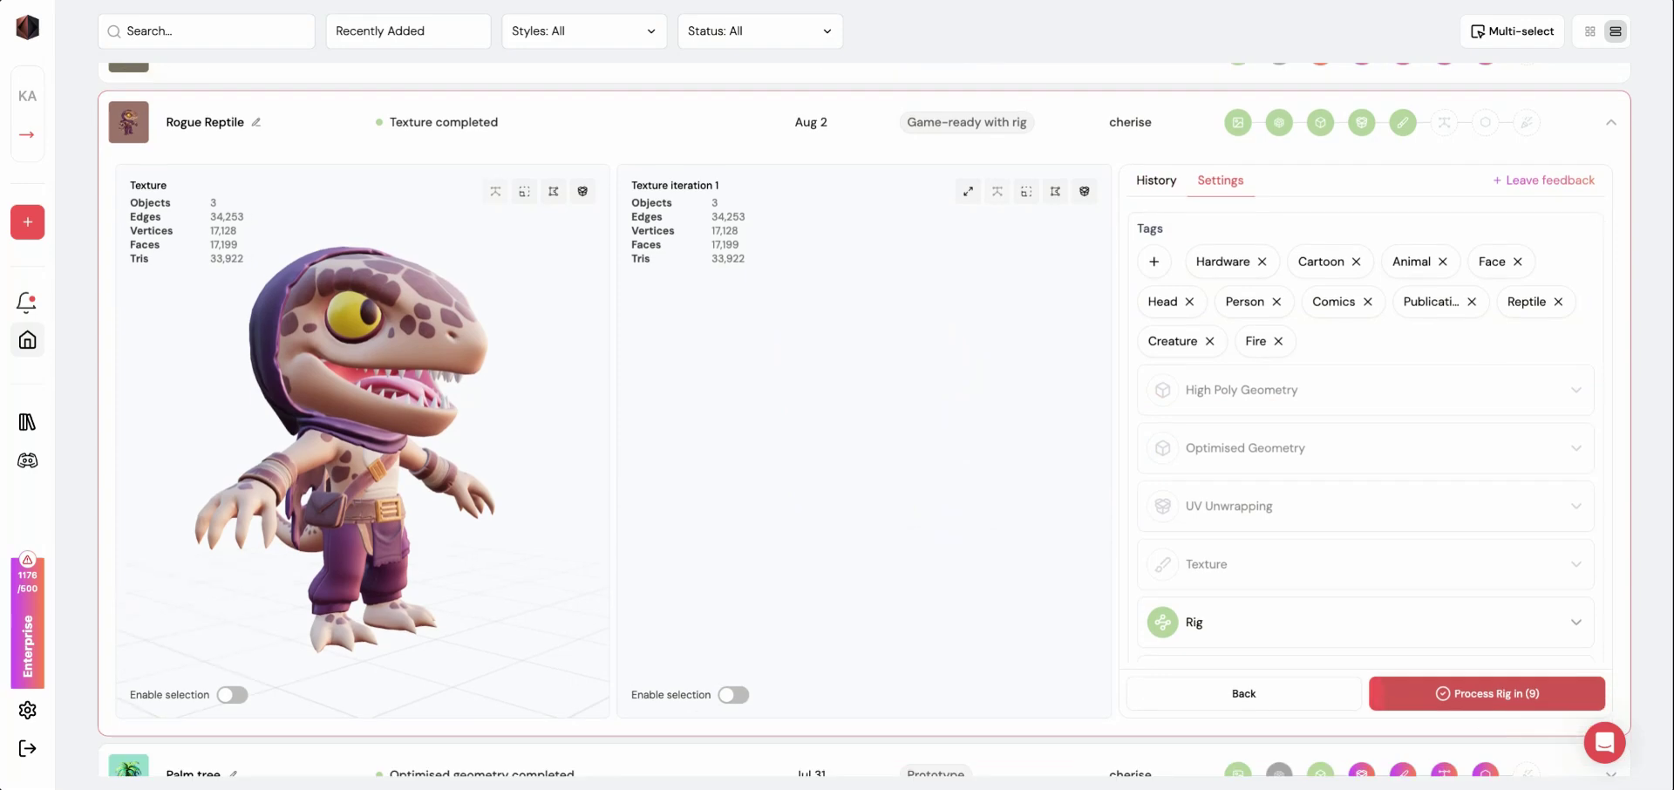
{"action": "left_click", "coordinate": [1488, 703]}
{"action": "mouse_move", "coordinate": [885, 647]}
{"action": "left_mouse_down"}
{"action": "mouse_move", "coordinate": [845, 659]}
{"action": "mouse_move", "coordinate": [1026, 656]}
{"action": "mouse_move", "coordinate": [912, 655]}
{"action": "left_mouse_up"}
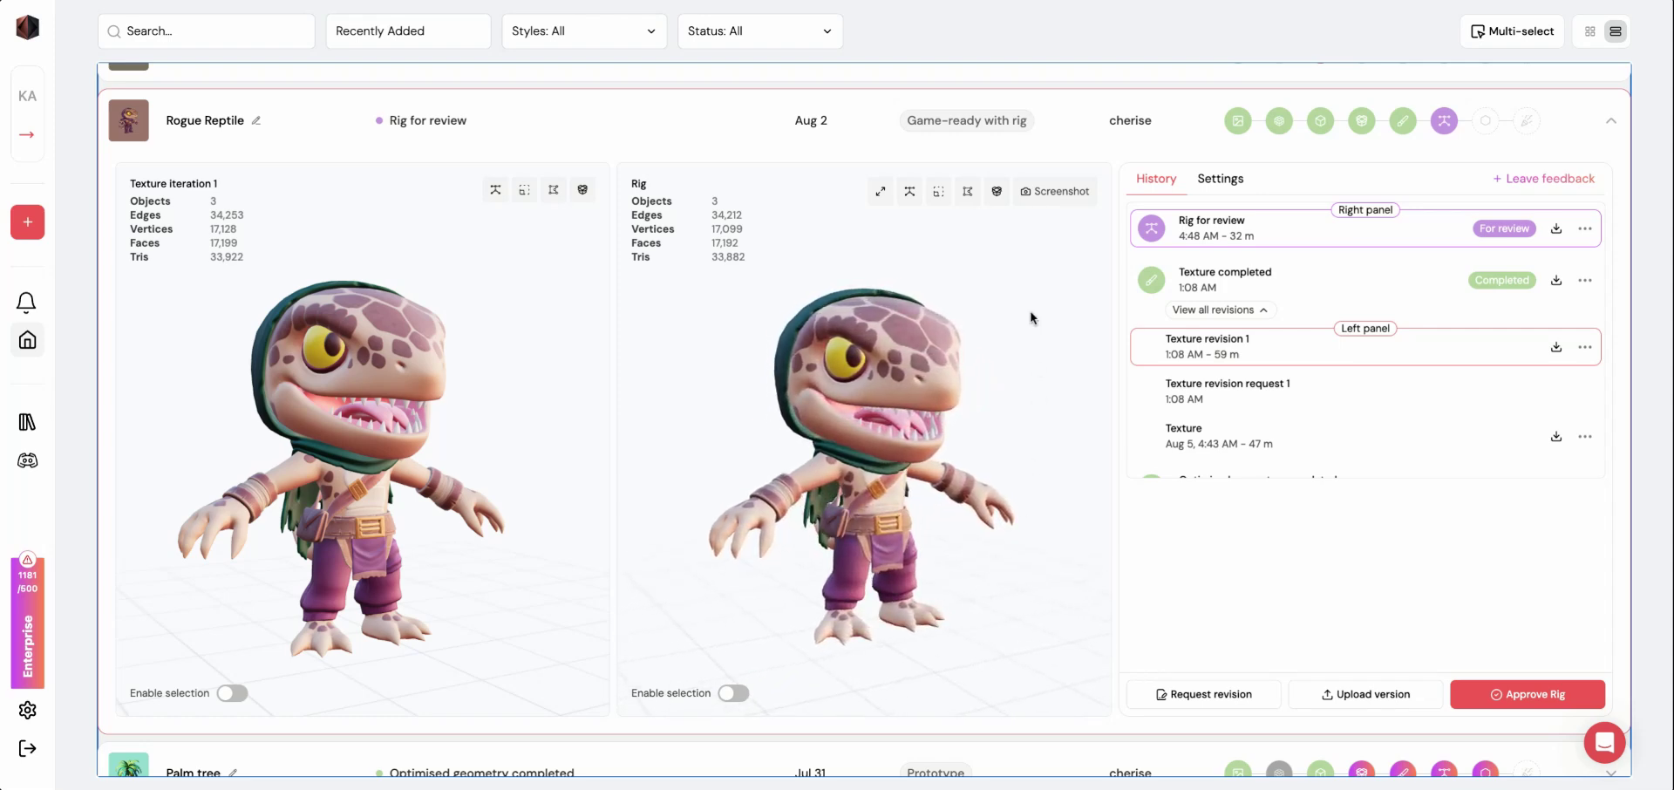
Show the reptile's skeleton bones, orbit to a side view, and approve the rig.
{"action": "left_click", "coordinate": [910, 193]}
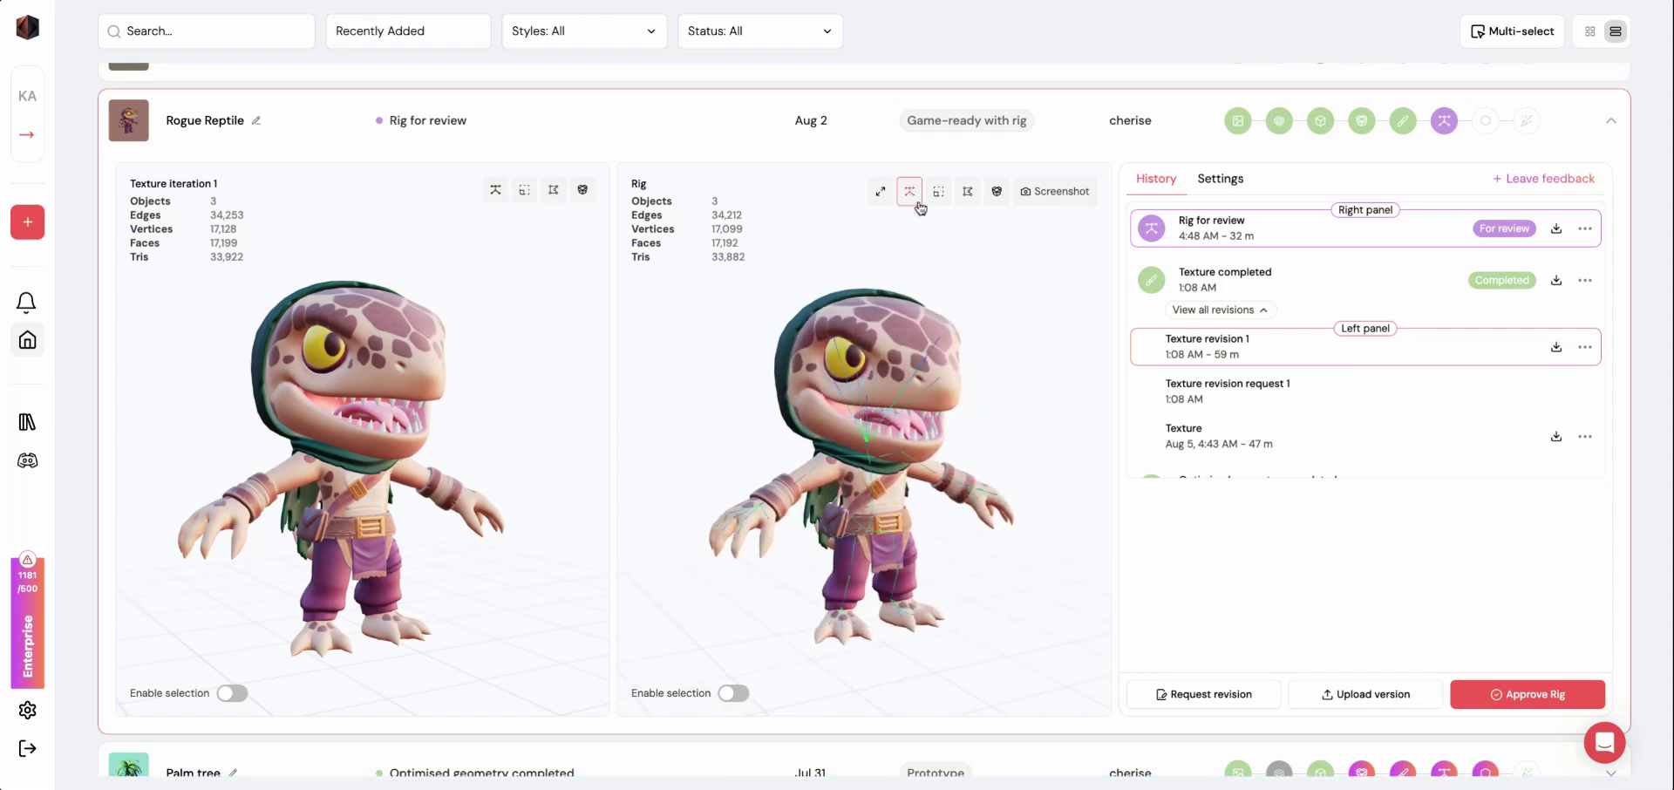
{"action": "left_click_drag", "start_coordinate": [1082, 467], "coordinate": [1038, 522]}
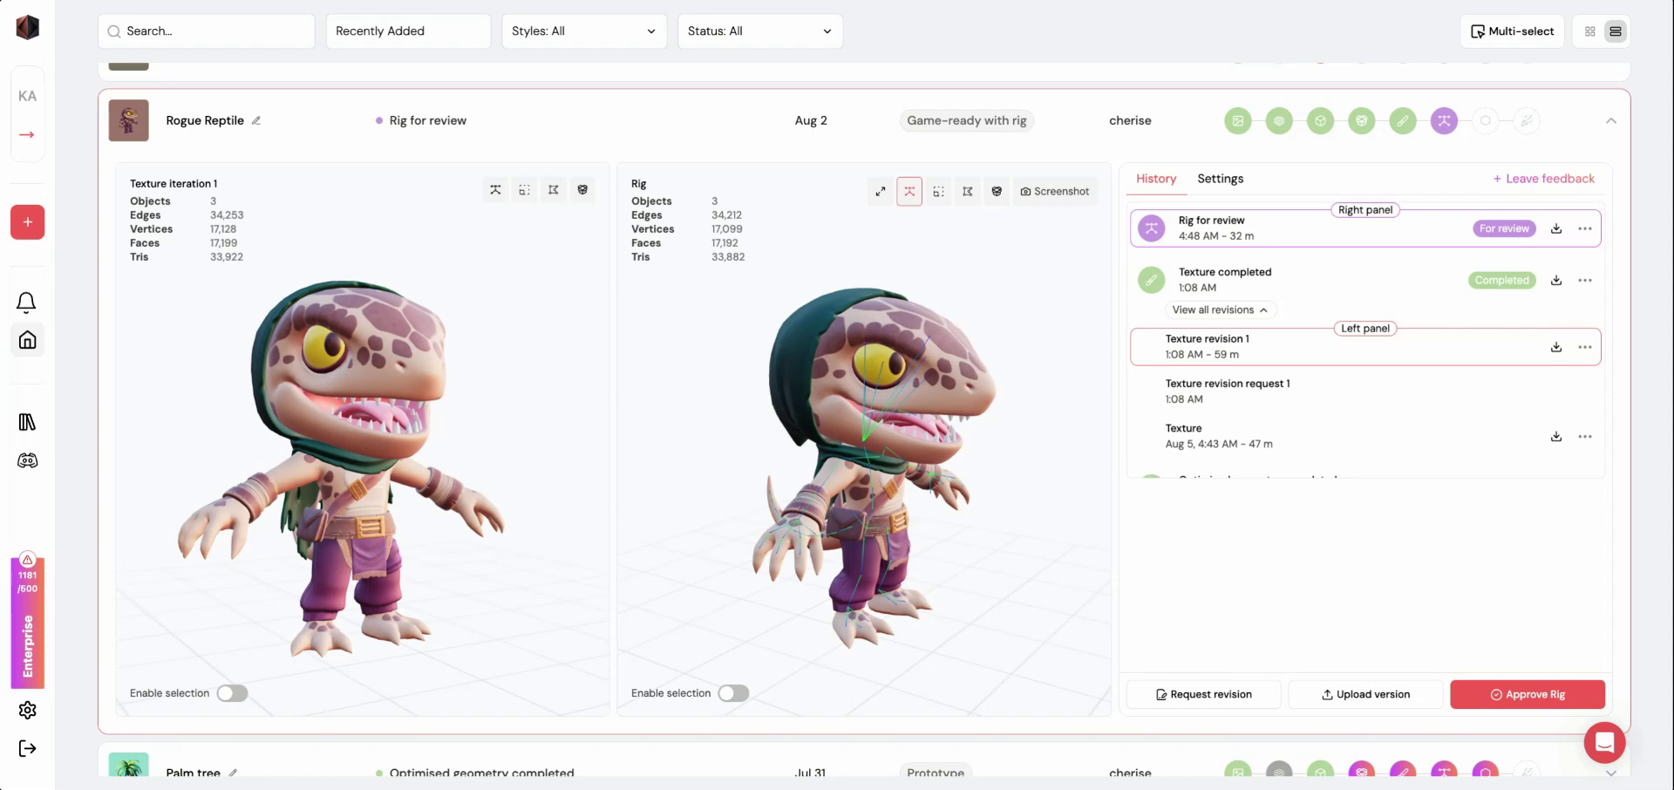
{"action": "left_click", "coordinate": [1528, 694]}
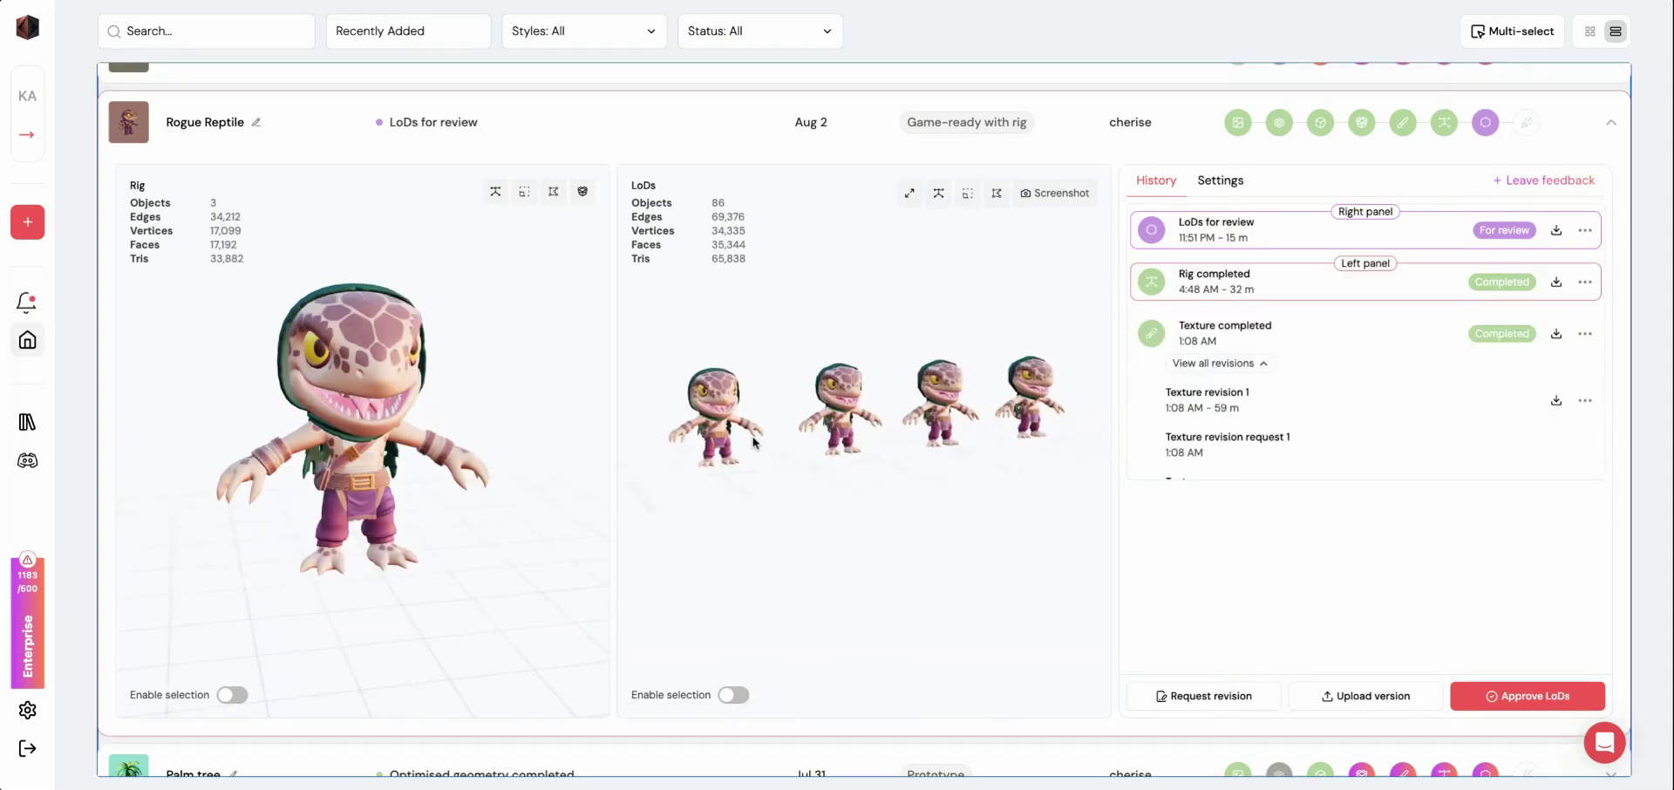
Inspect the four LoDs, selecting the middle model's body, hood, belt and pouch, then disable selection.
{"action": "left_click_drag", "start_coordinate": [1017, 488], "coordinate": [843, 478]}
{"action": "scroll", "coordinate": [901, 486], "scroll_direction": "up", "scroll_amount": 6}
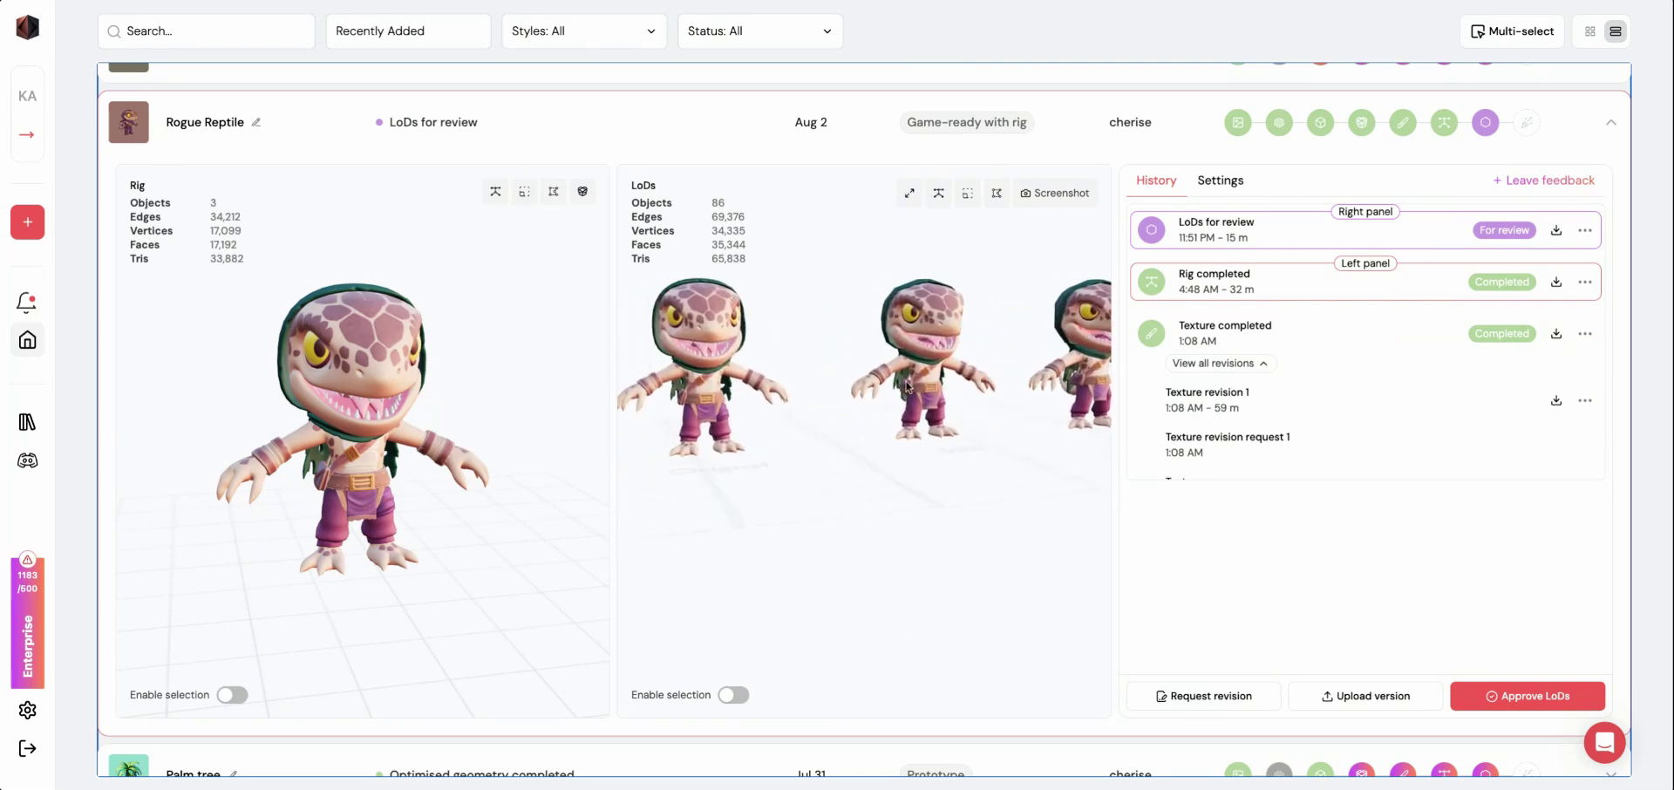
{"action": "left_click_drag", "start_coordinate": [1042, 406], "coordinate": [774, 587]}
{"action": "left_click", "coordinate": [733, 695]}
{"action": "left_click", "coordinate": [894, 355]}
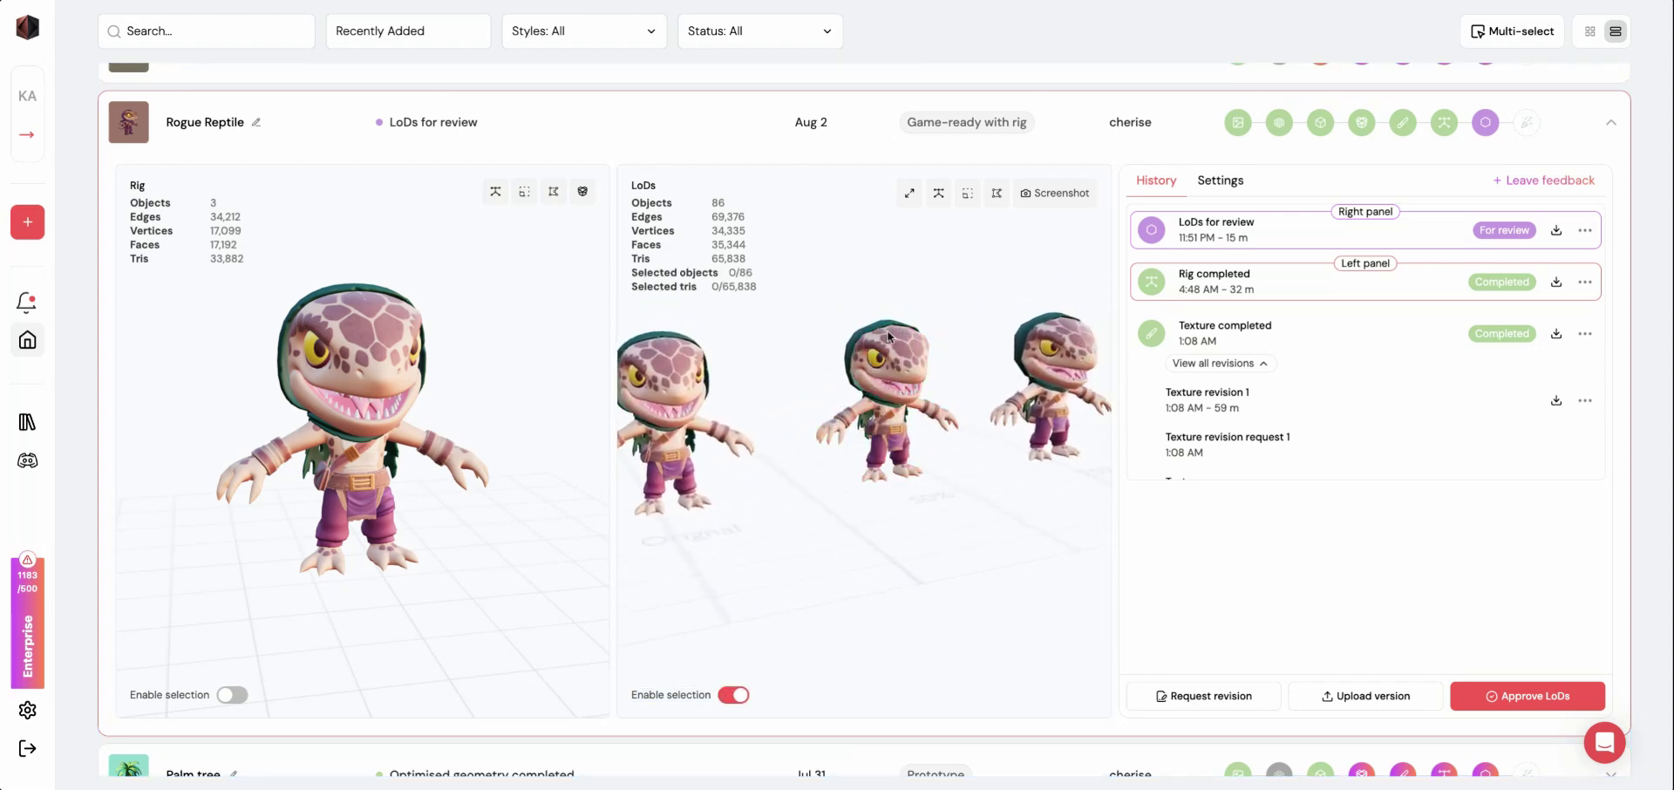
{"action": "left_click", "coordinate": [904, 338], "text": "shift"}
{"action": "left_click", "coordinate": [895, 432], "text": "shift"}
{"action": "left_click", "coordinate": [872, 432], "text": "shift"}
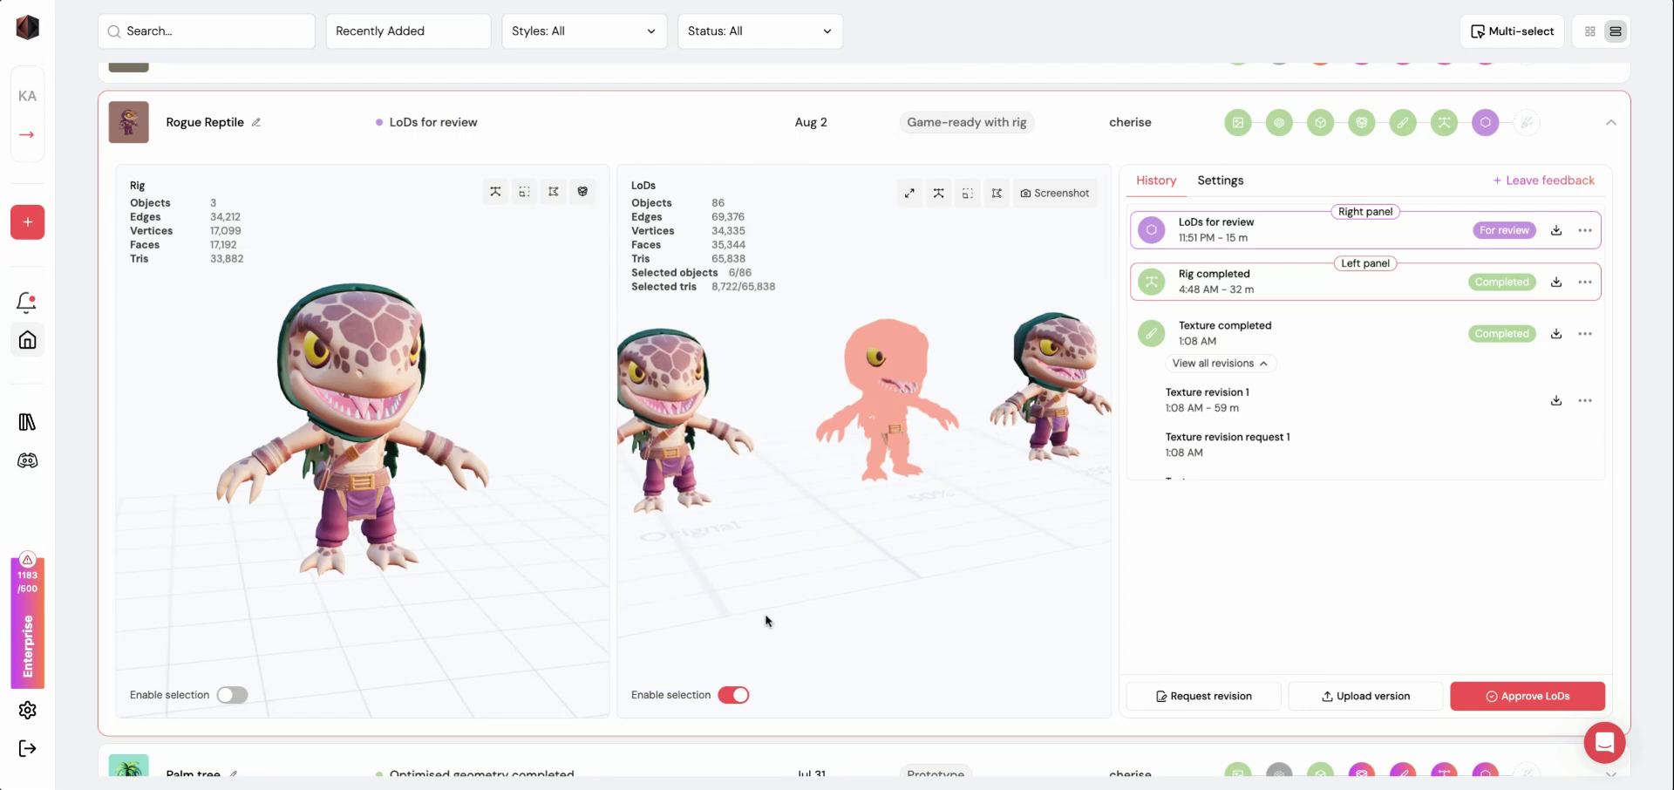
{"action": "left_click", "coordinate": [733, 695]}
{"action": "left_click_drag", "start_coordinate": [1008, 515], "coordinate": [847, 524]}
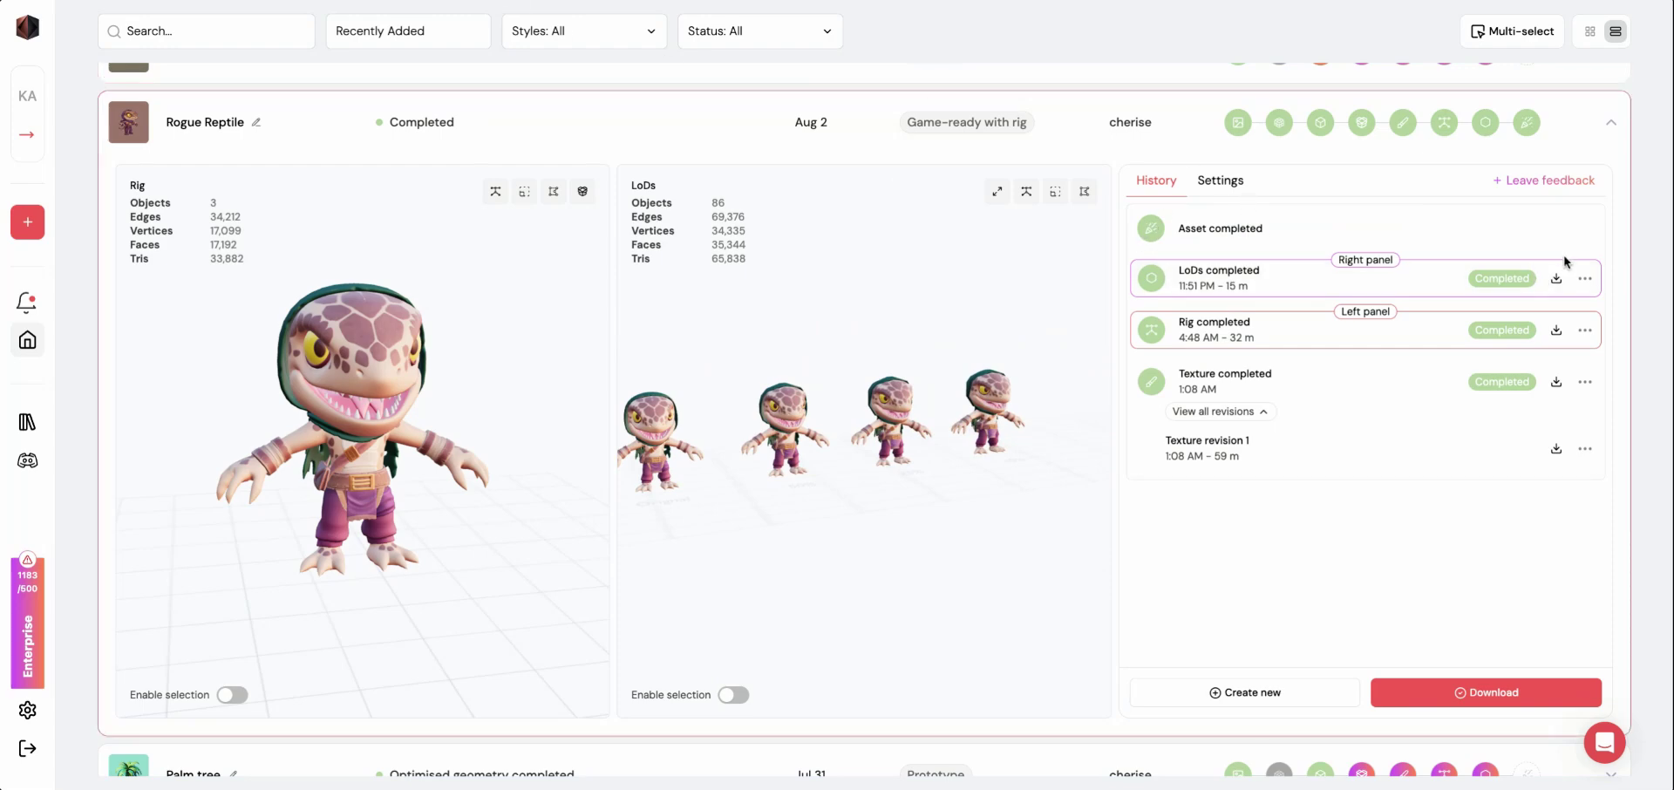
Download the completed Rogue Reptile with all formats chosen via Select all.
{"action": "scroll", "coordinate": [1568, 288], "scroll_direction": "down", "scroll_amount": 1}
{"action": "scroll", "coordinate": [1568, 288], "scroll_direction": "down", "scroll_amount": 2}
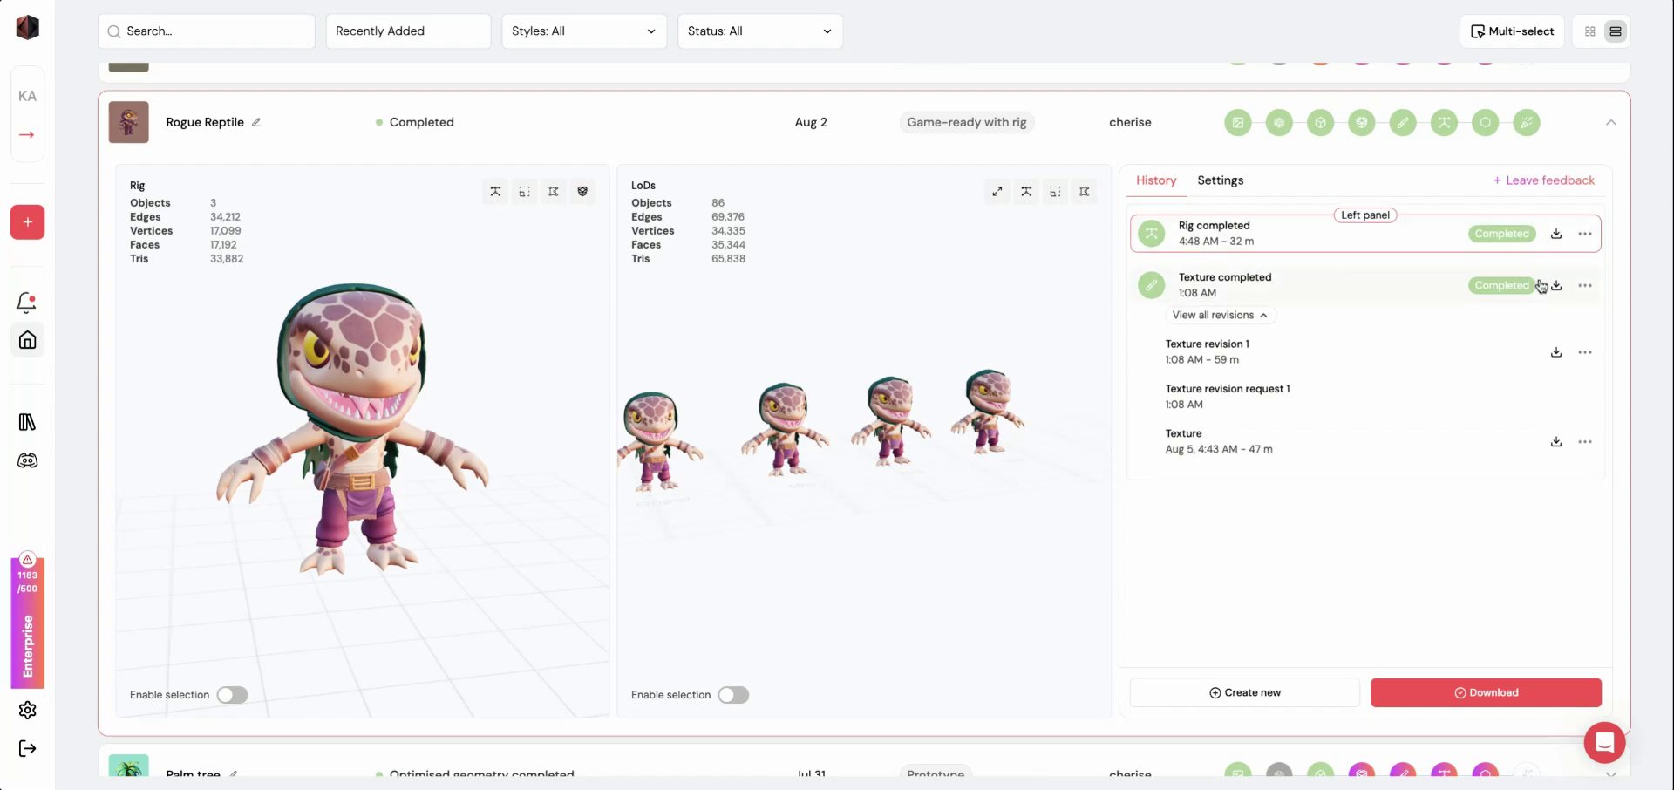
{"action": "scroll", "coordinate": [1561, 331], "scroll_direction": "down", "scroll_amount": 3}
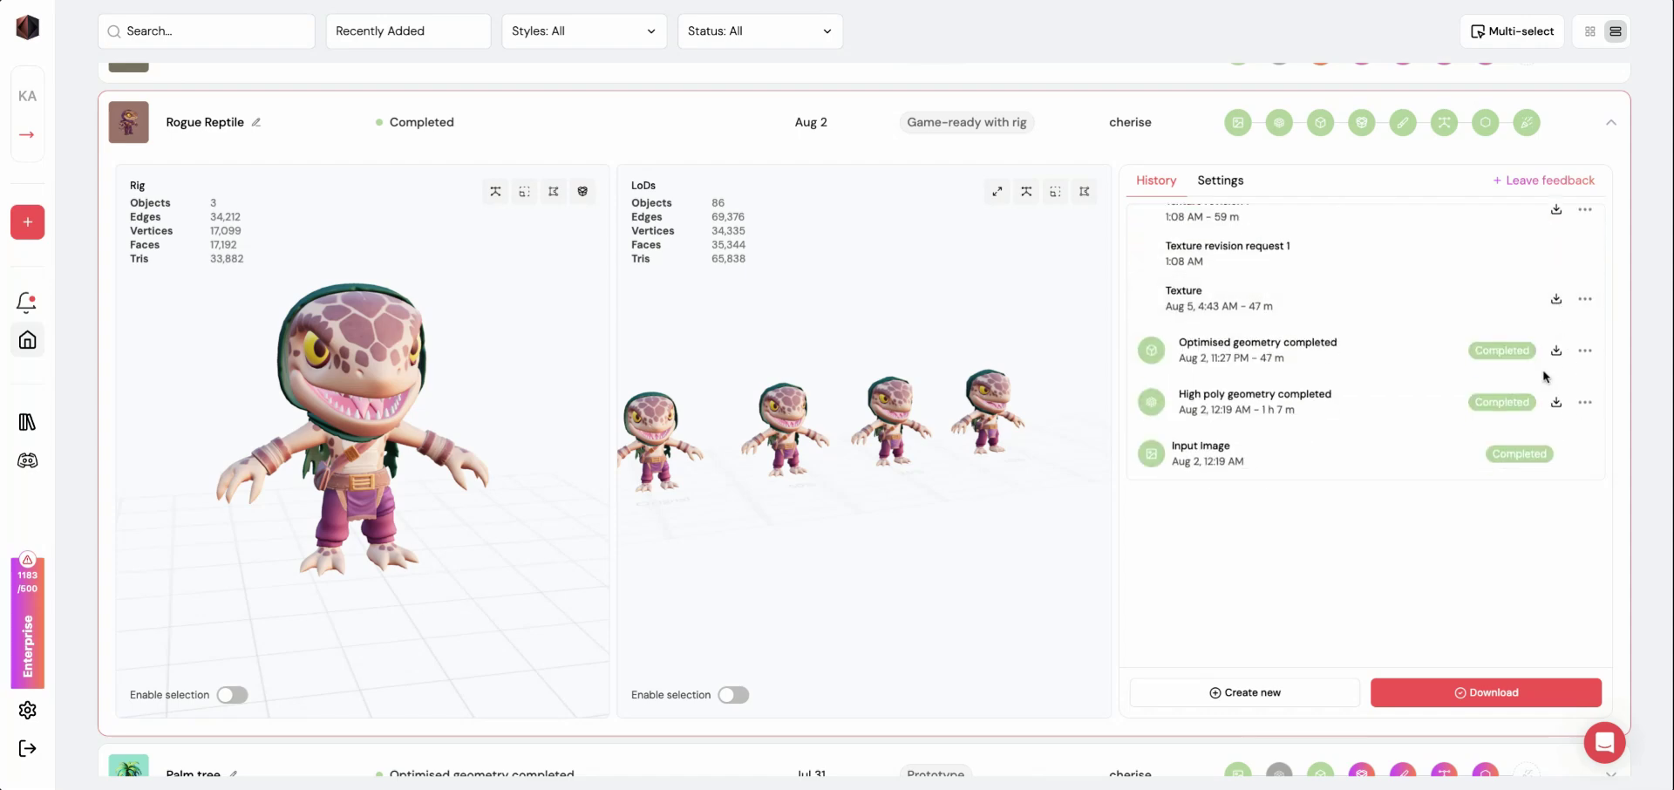
{"action": "left_click", "coordinate": [1501, 703]}
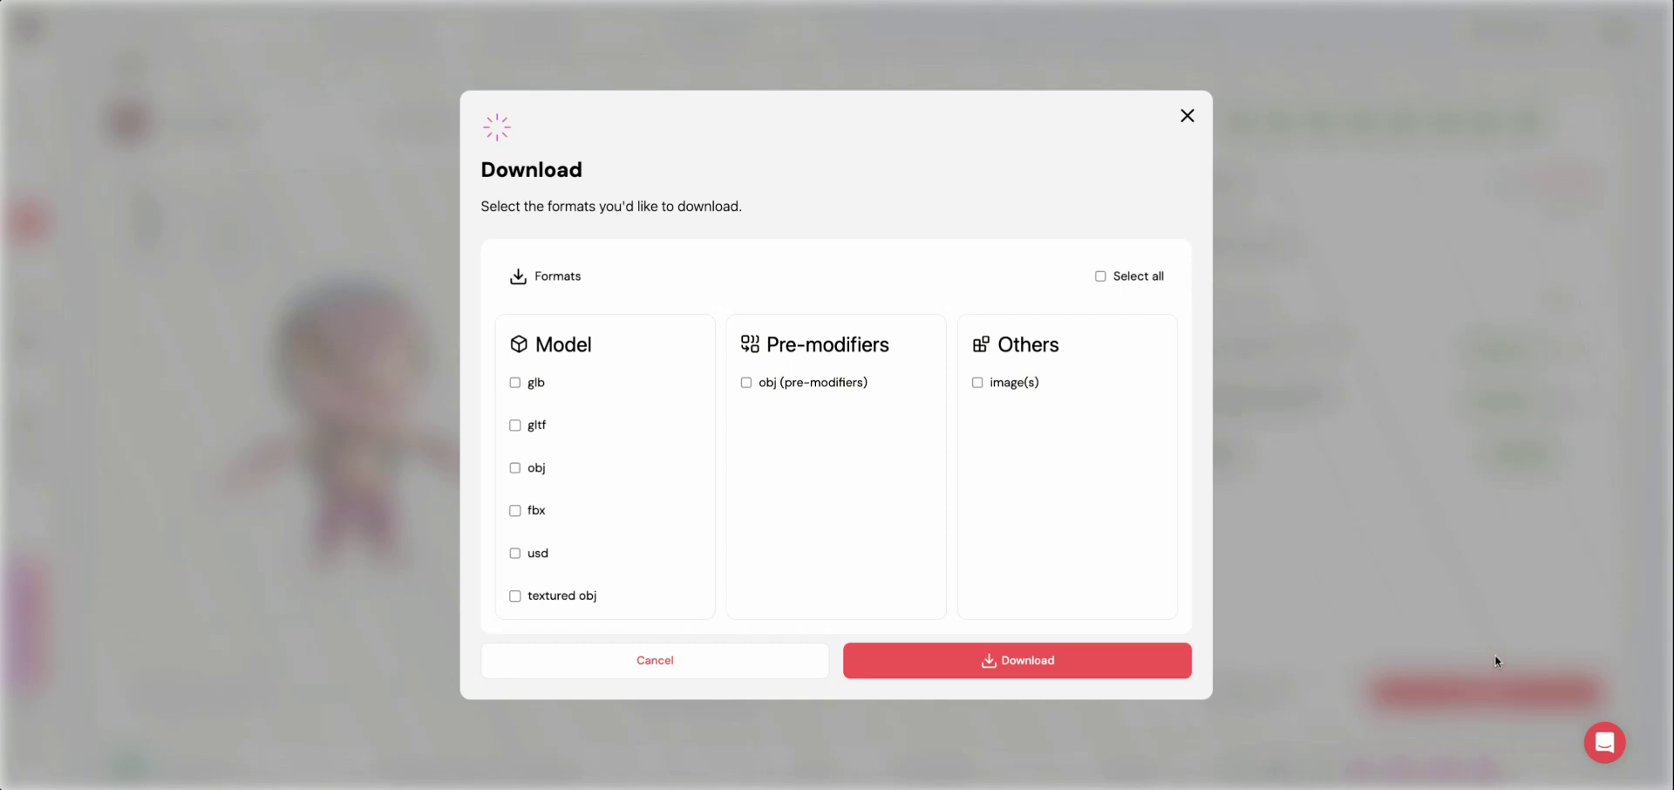
{"action": "left_click", "coordinate": [1101, 277]}
{"action": "left_click", "coordinate": [1061, 660]}
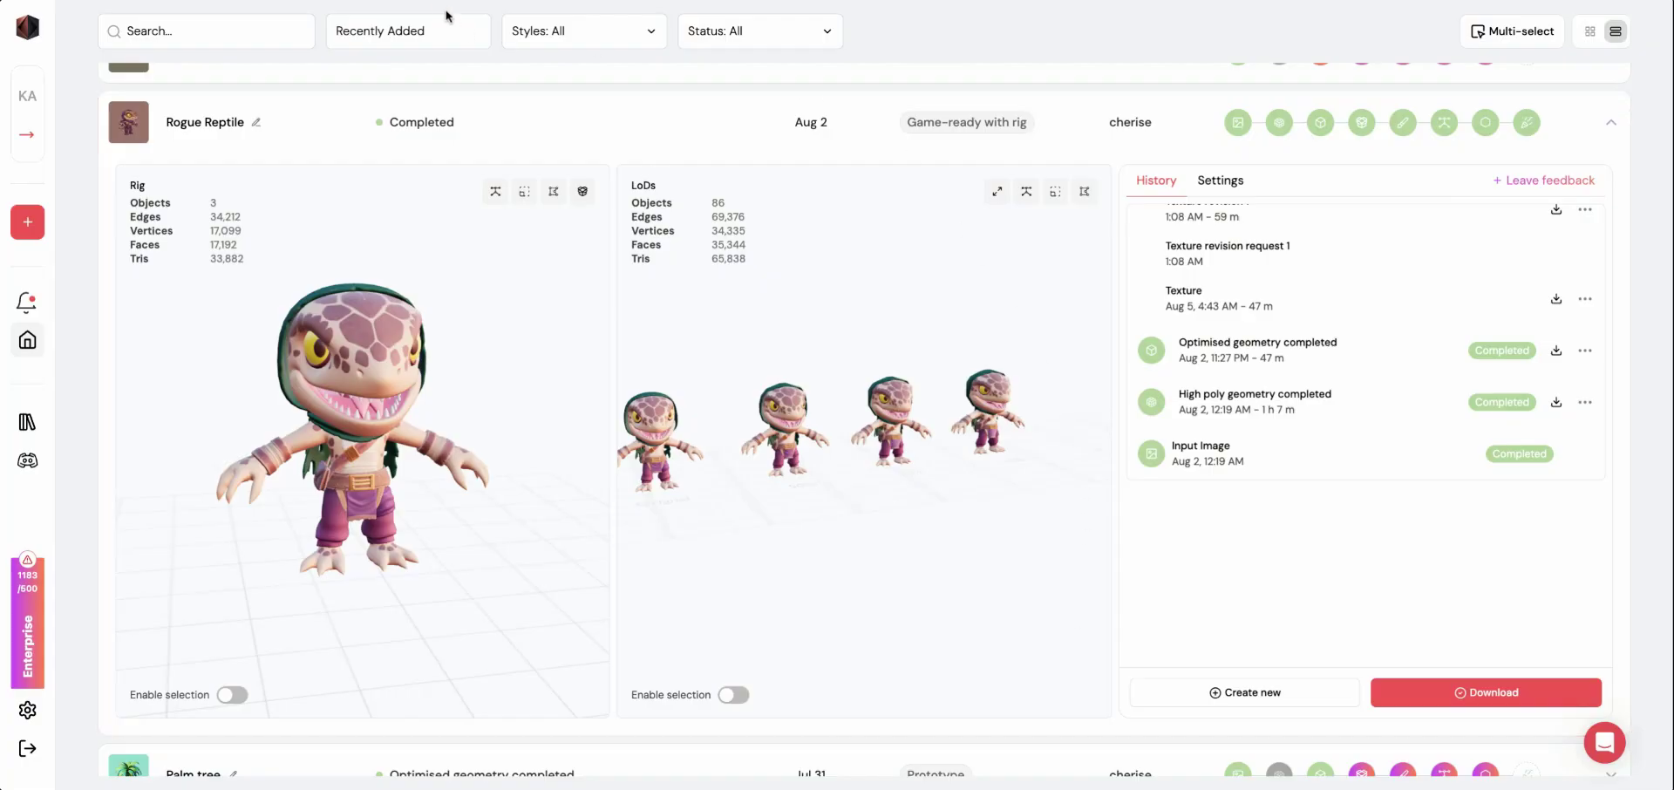